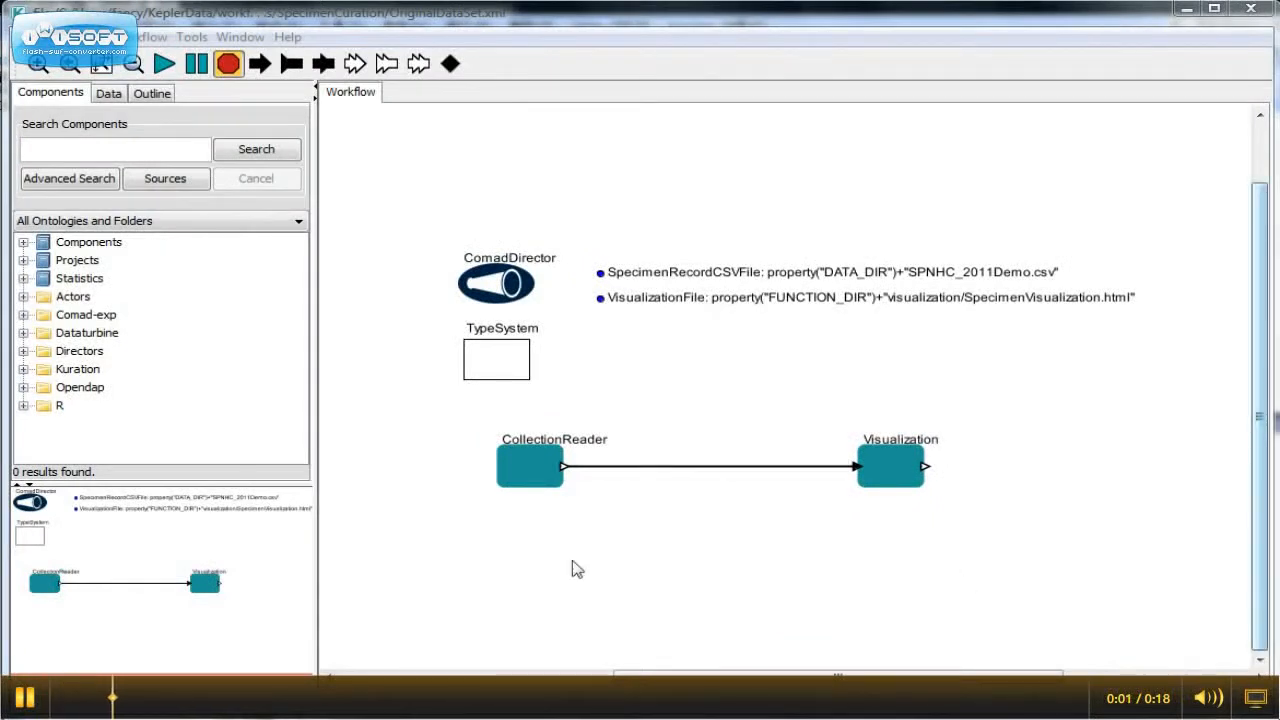
Run the workflow from CollectionReader to Visualization and inspect the specimen marker in the South Pacific on the map.
click(525, 477)
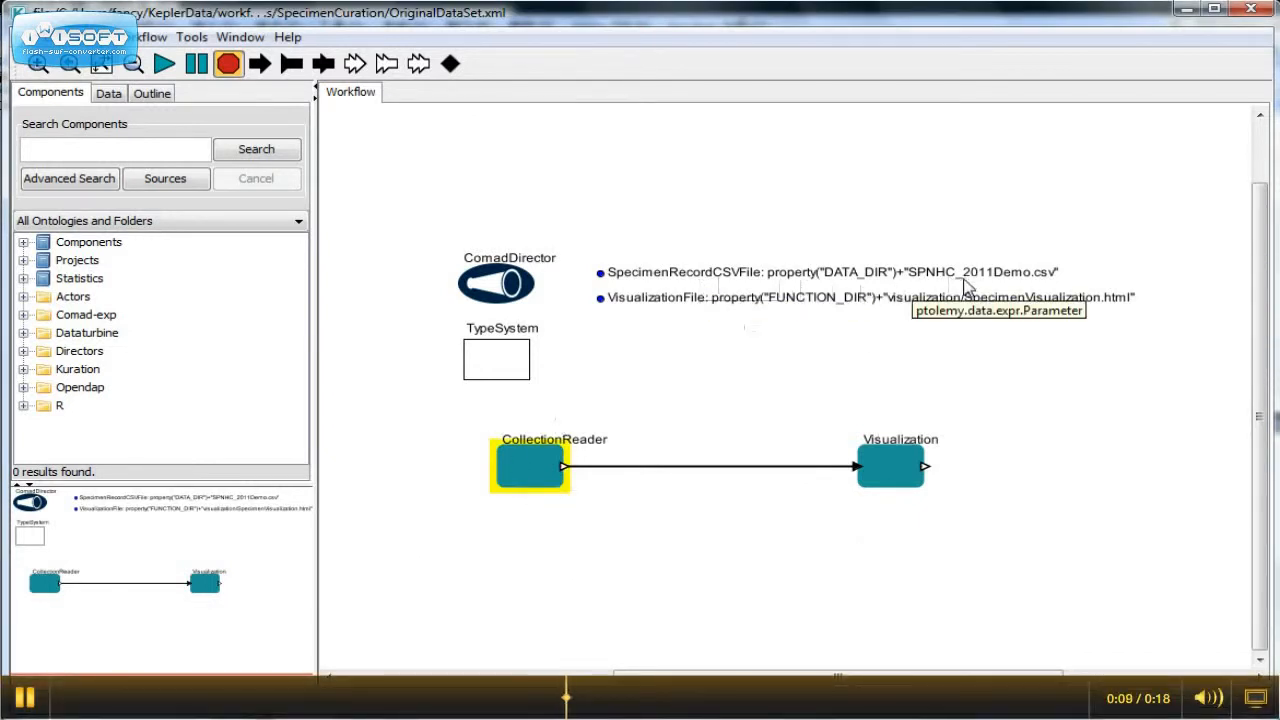
click(886, 467)
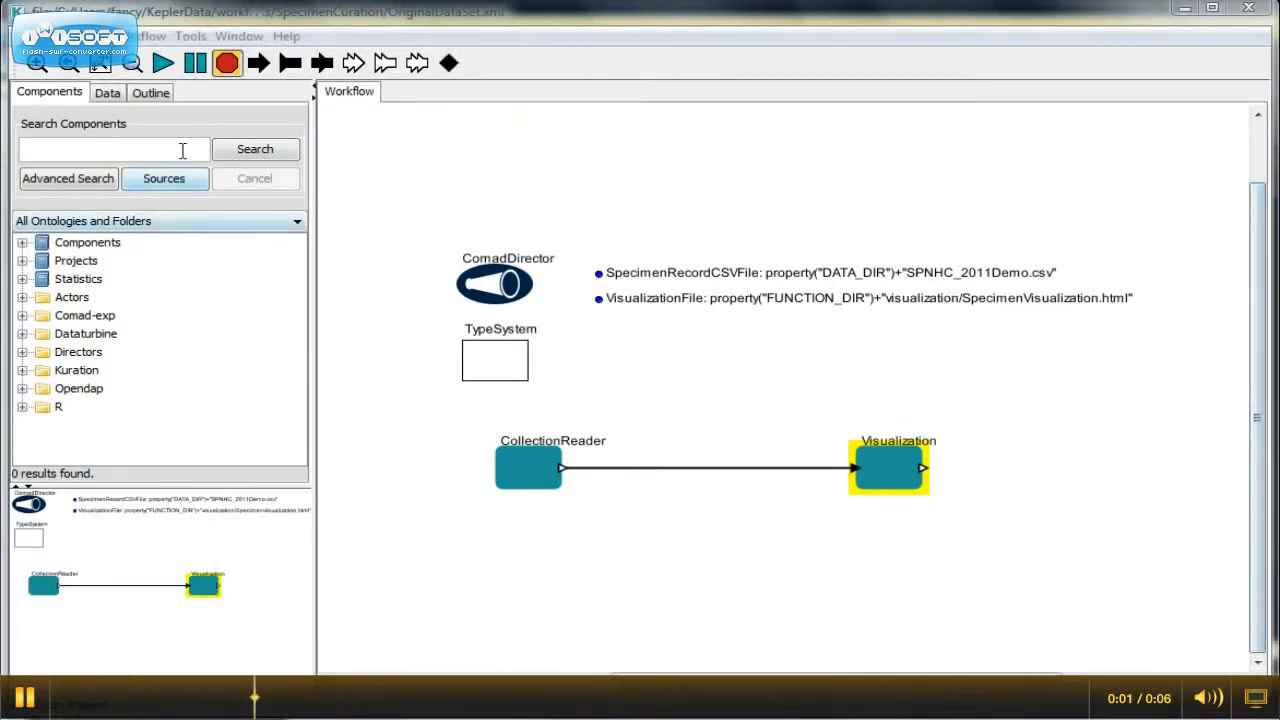
click(163, 63)
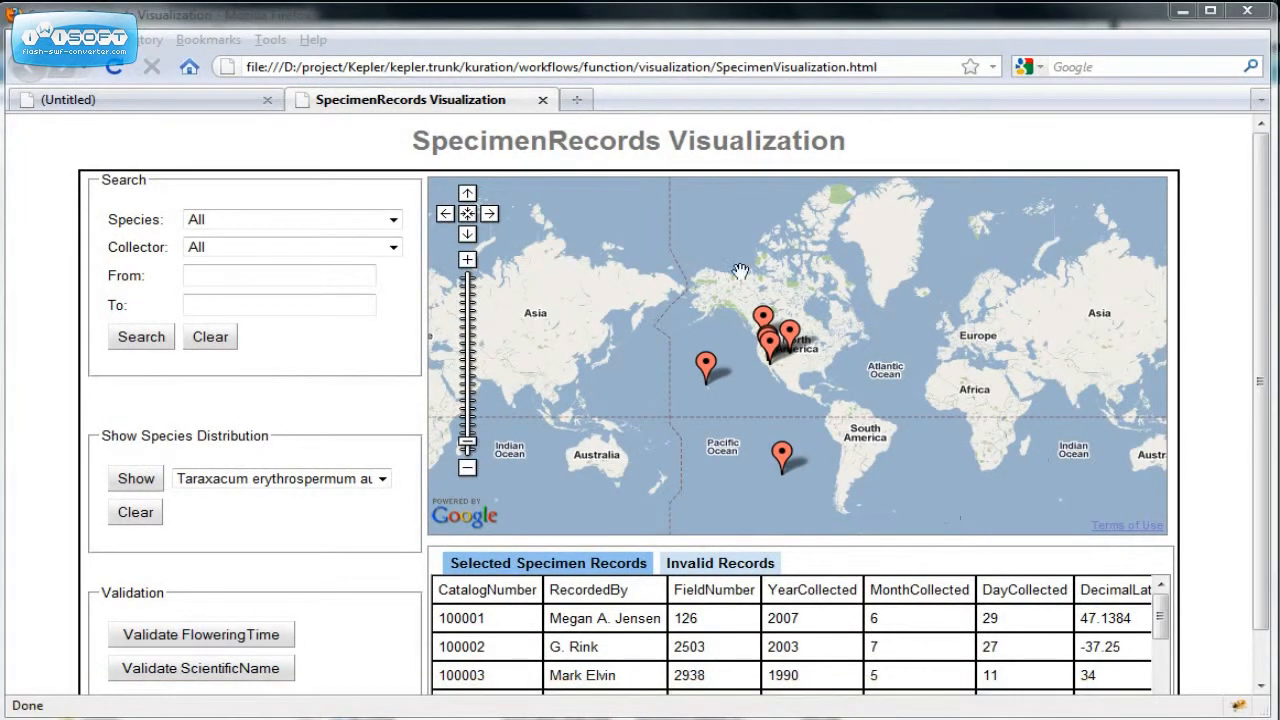
click(785, 461)
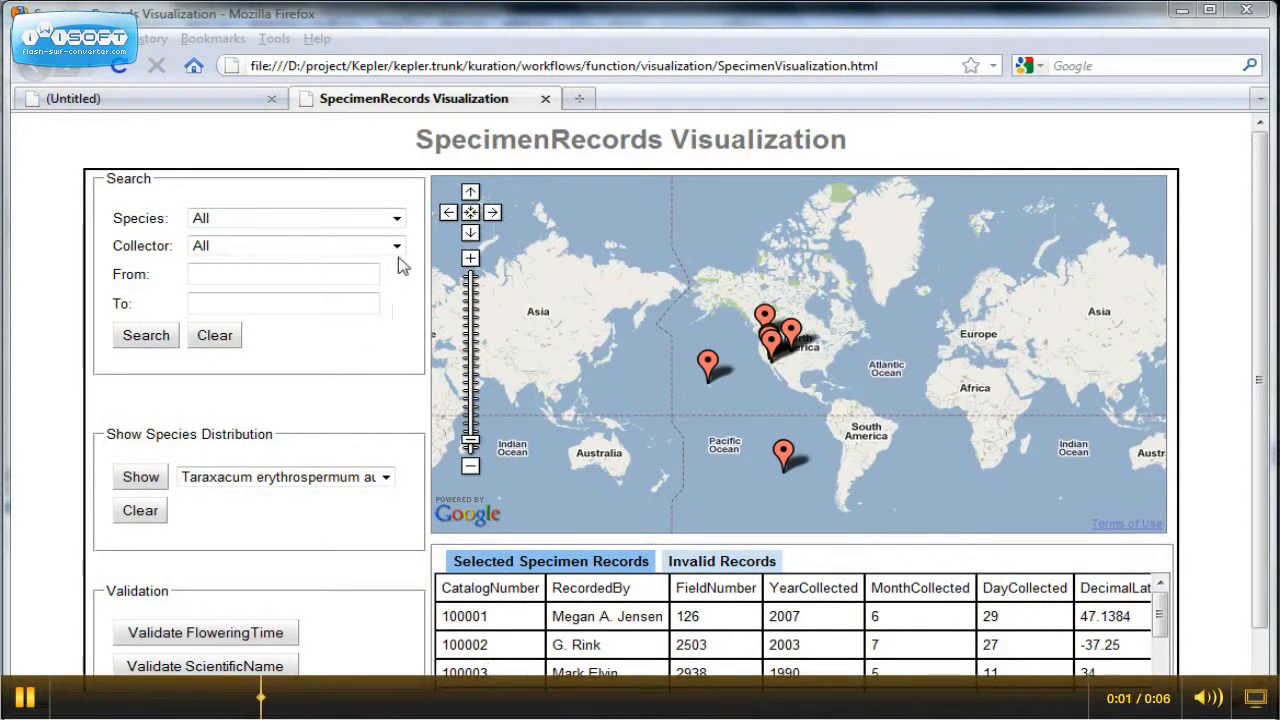
Search the specimen records for the species Logfia gallica Coss. & Germ.
click(396, 218)
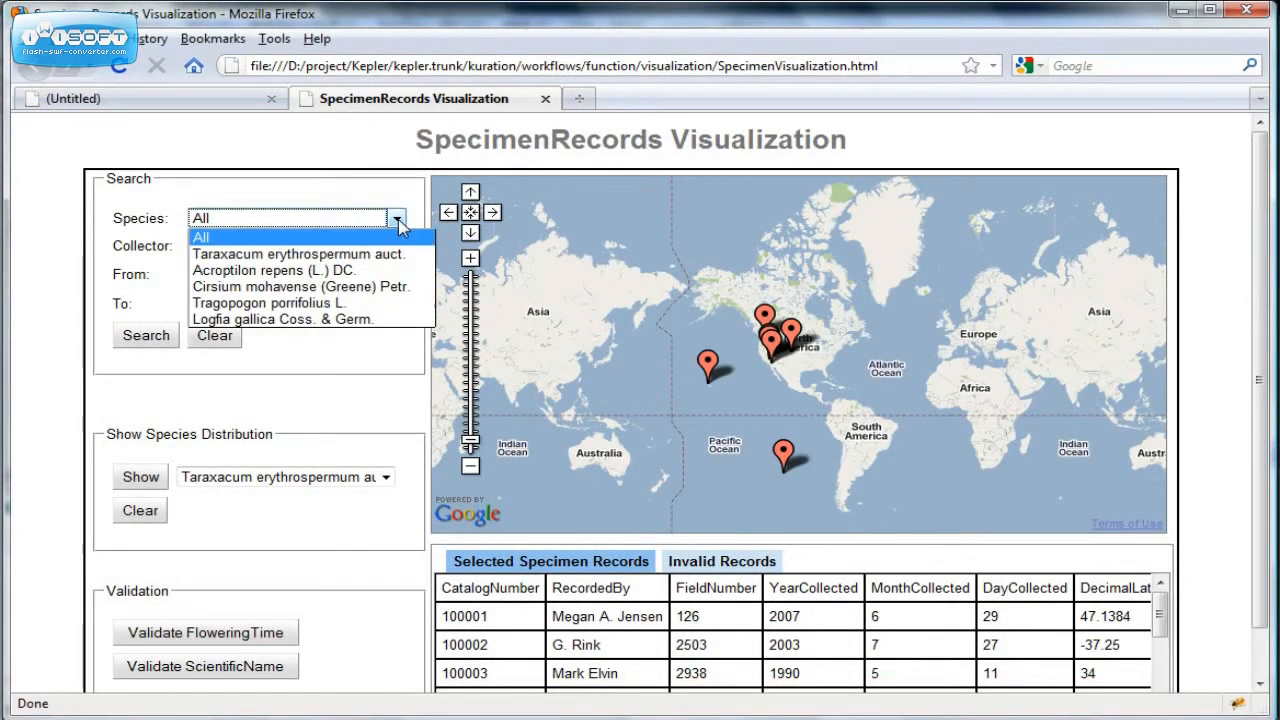
click(340, 319)
click(148, 338)
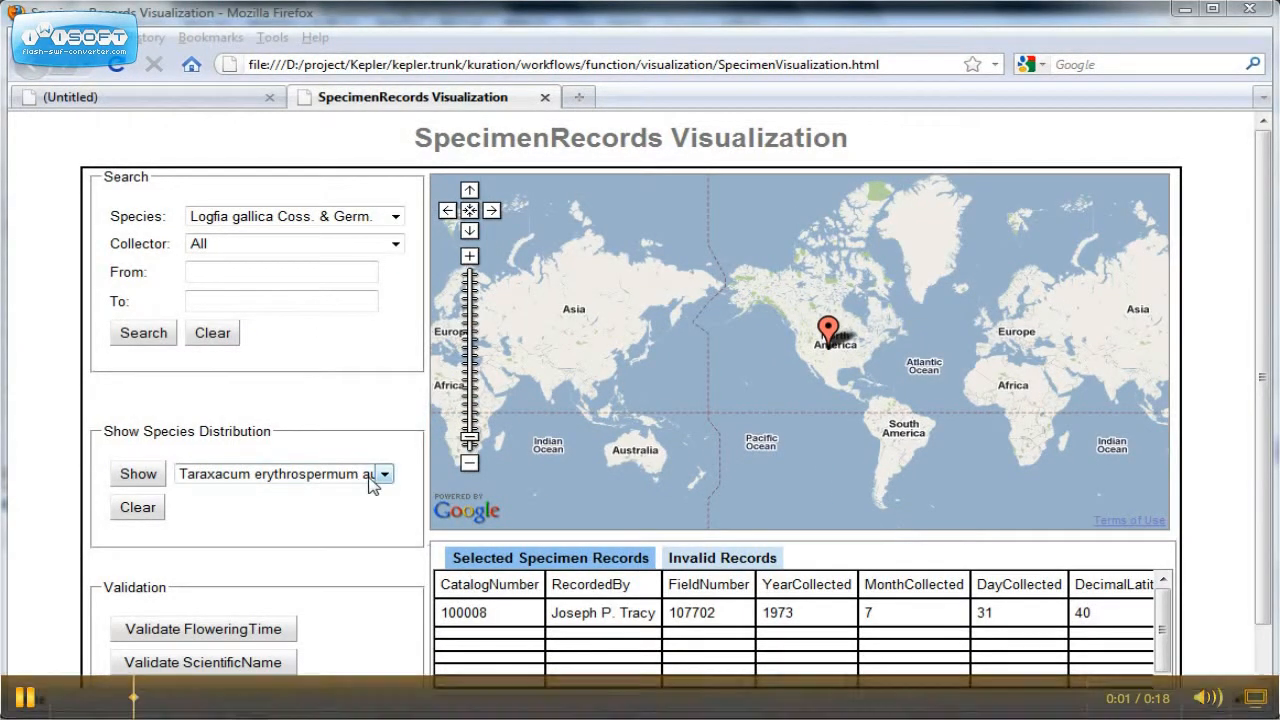
Show the species distribution of Logfia gallica Coss. & Germ. on the map.
click(384, 475)
click(368, 558)
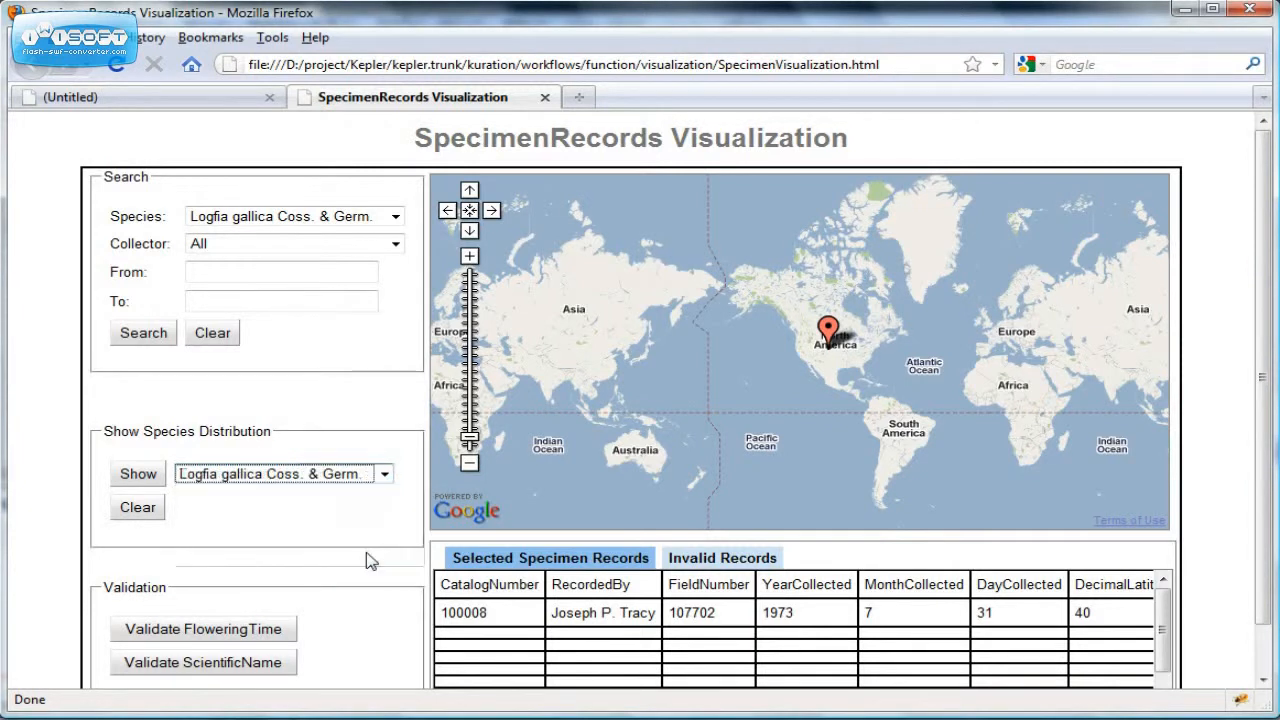
click(138, 474)
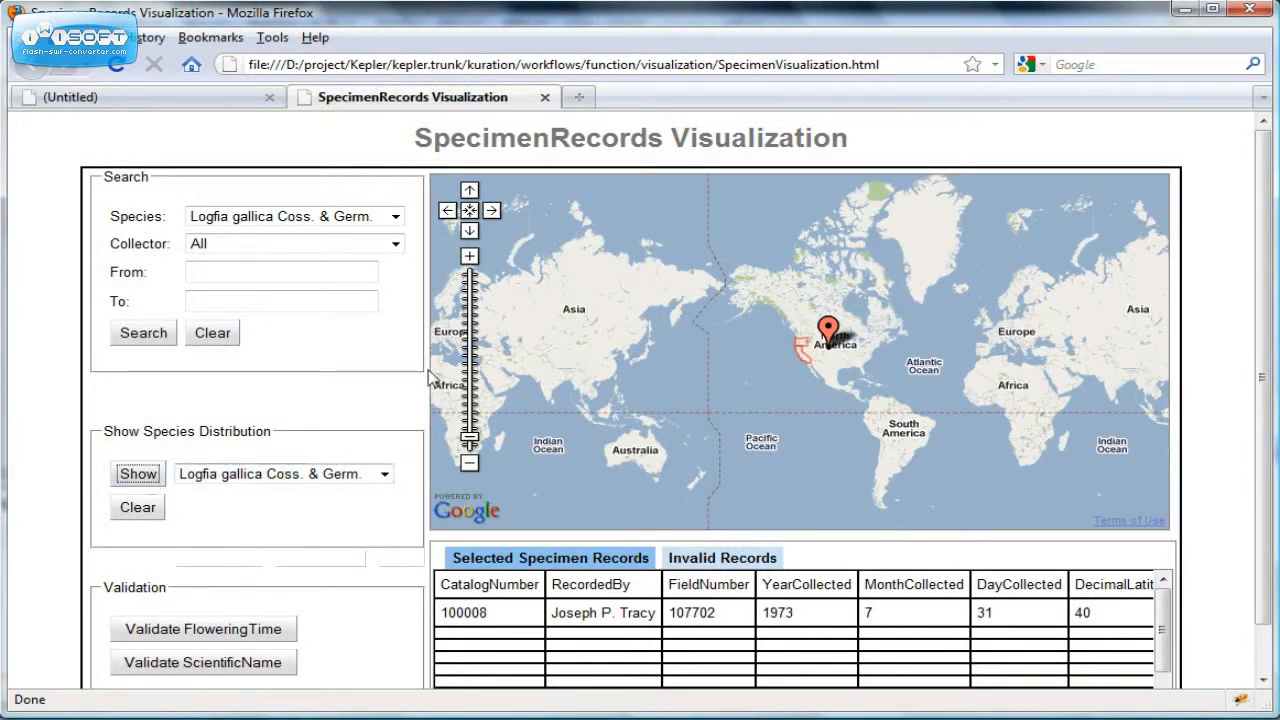
Compare the outlined distribution area in the western United States with the specimen marker near Denver and inspect that marker's record.
click(469, 257)
click(469, 257)
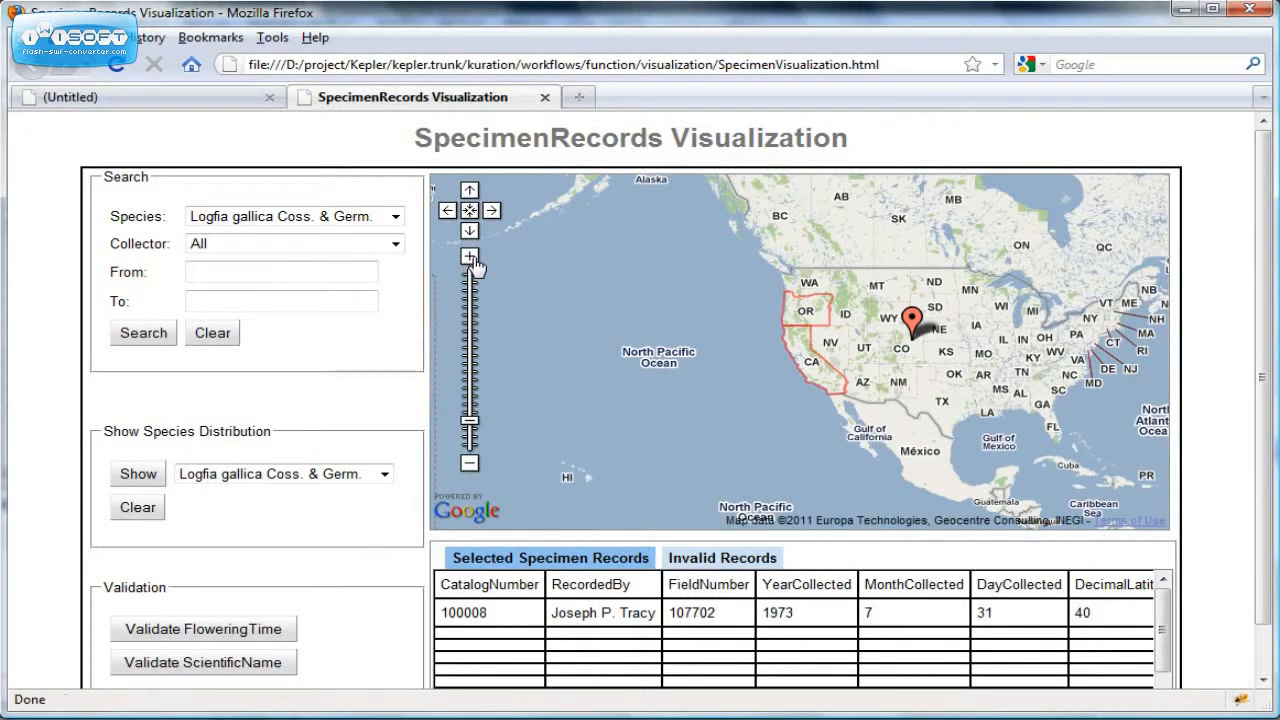
click(469, 257)
drag(906, 364, 826, 379)
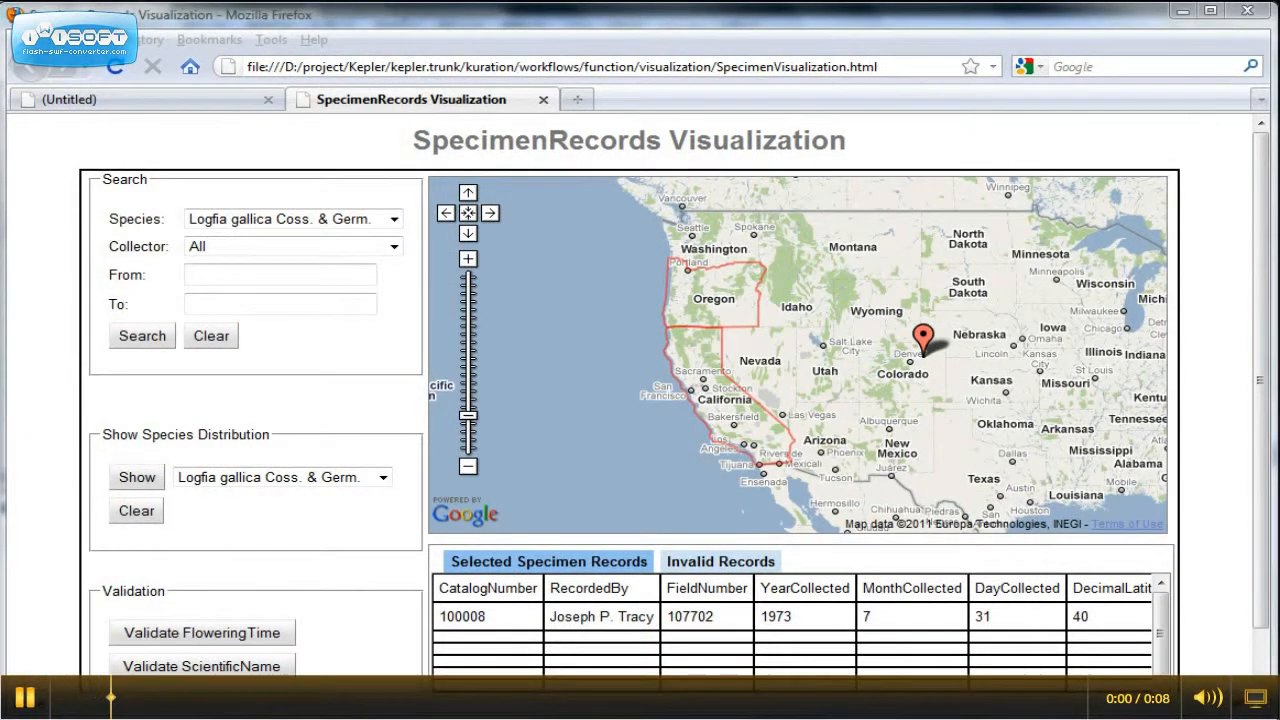
click(926, 340)
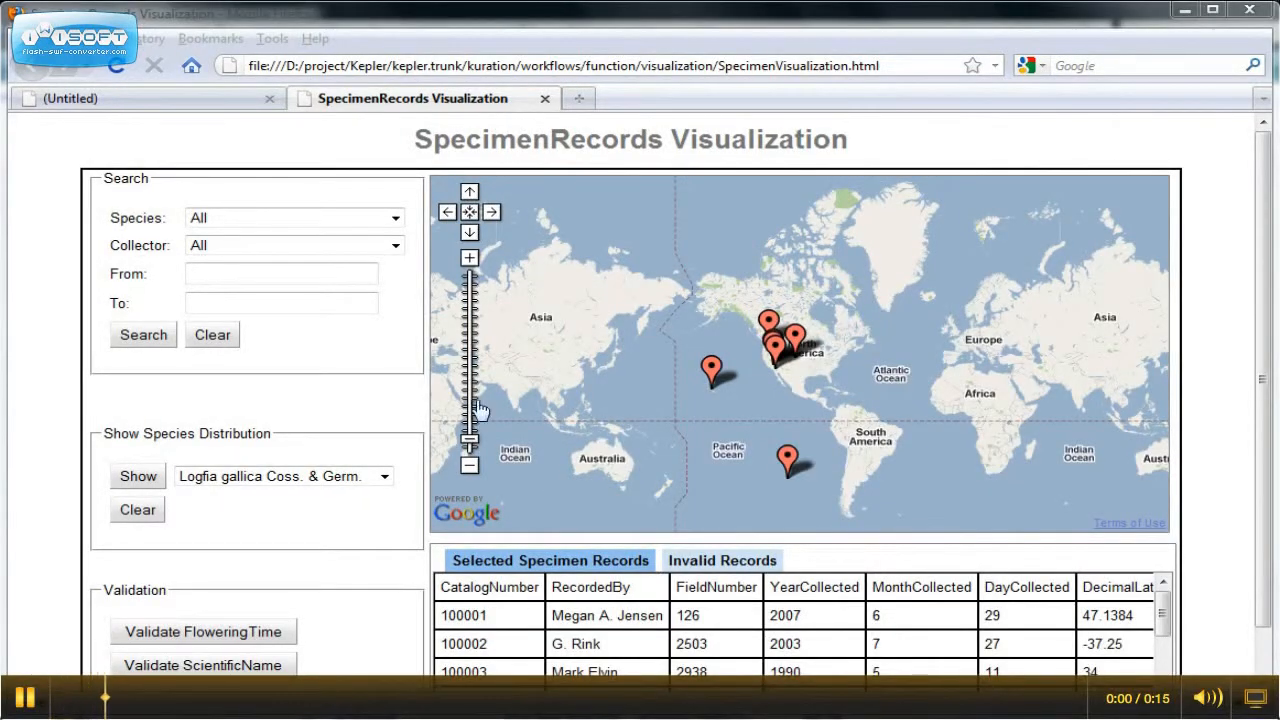
Search all species for the third listed collector's records, with the collection dates running from 05-1990 to 06-1990.
click(396, 246)
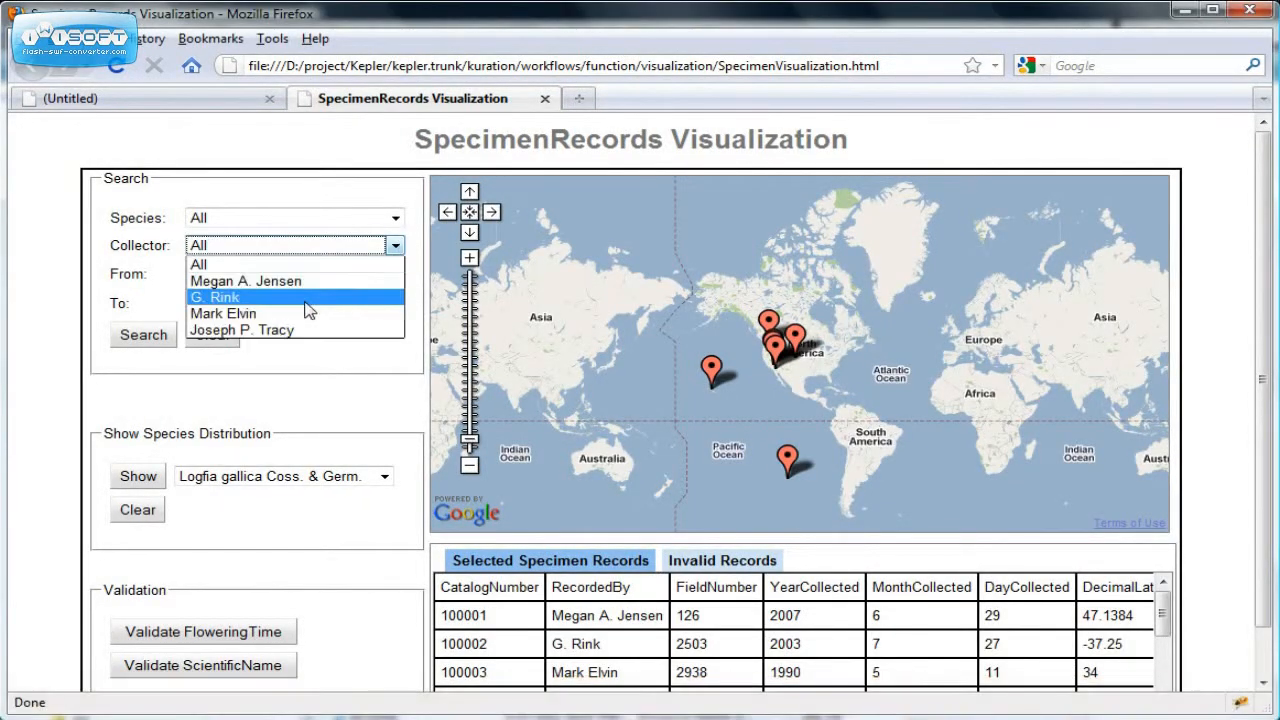
click(305, 312)
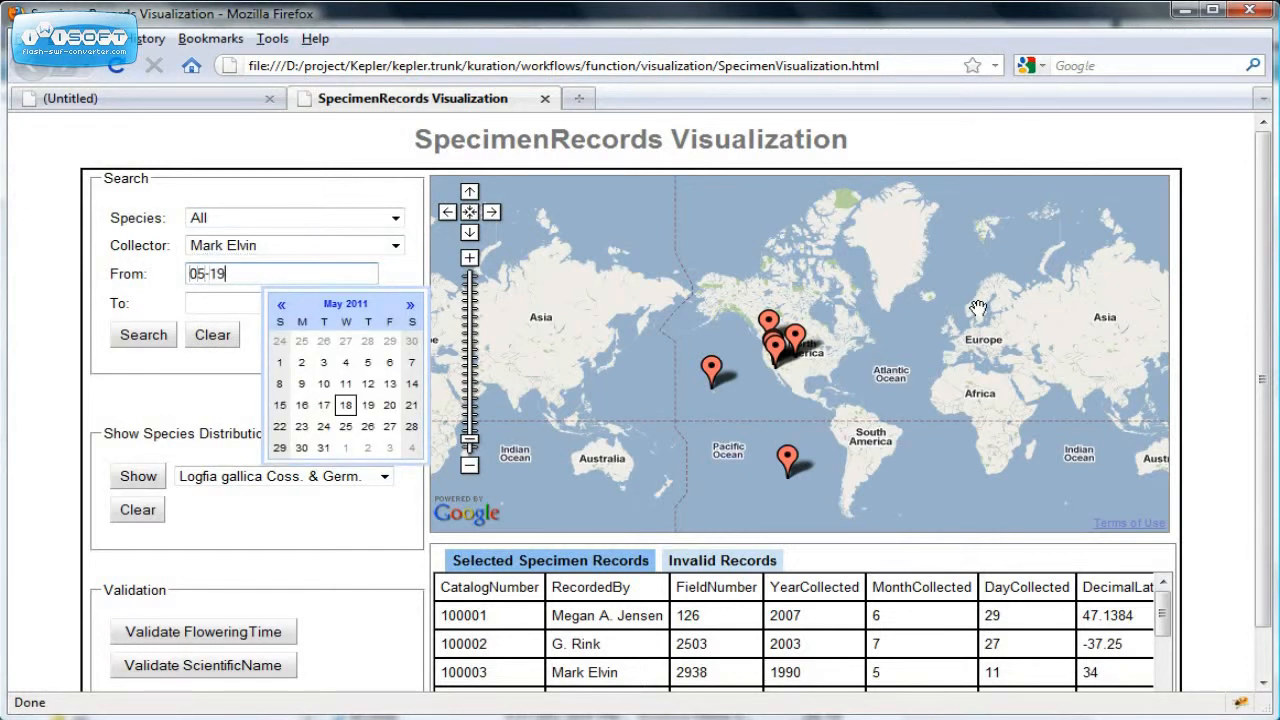
key(Tab)
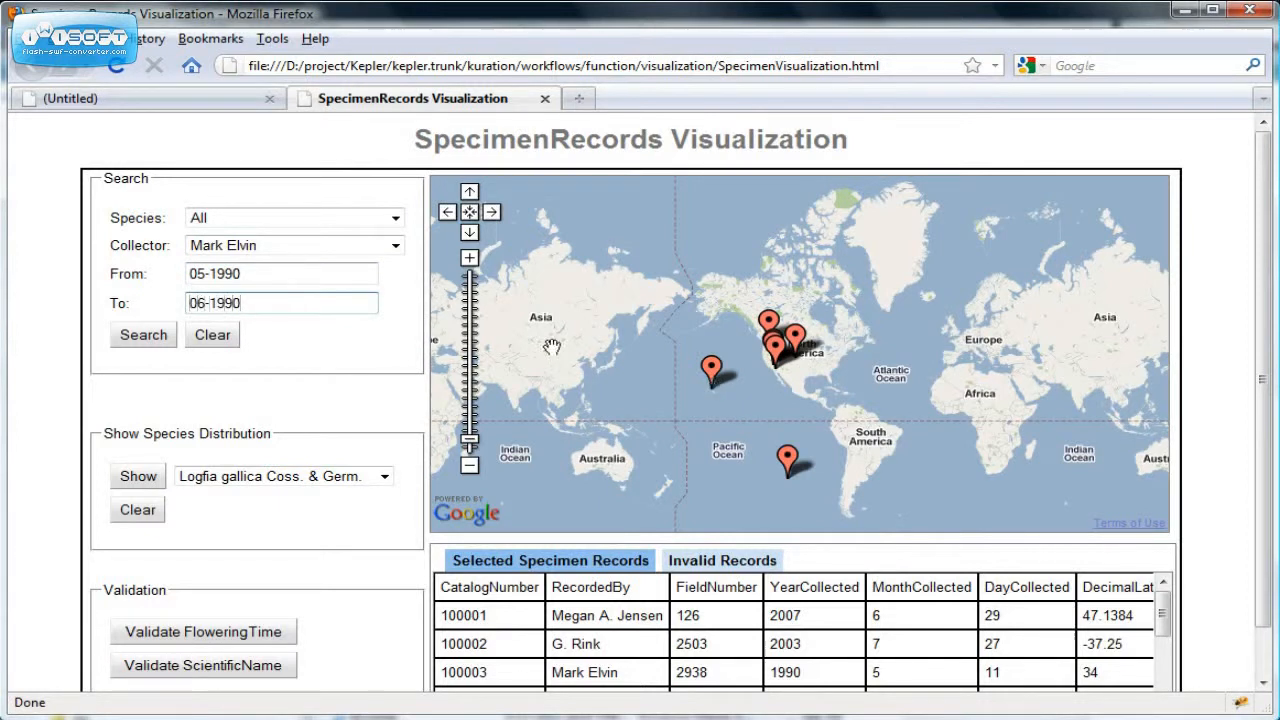
click(143, 334)
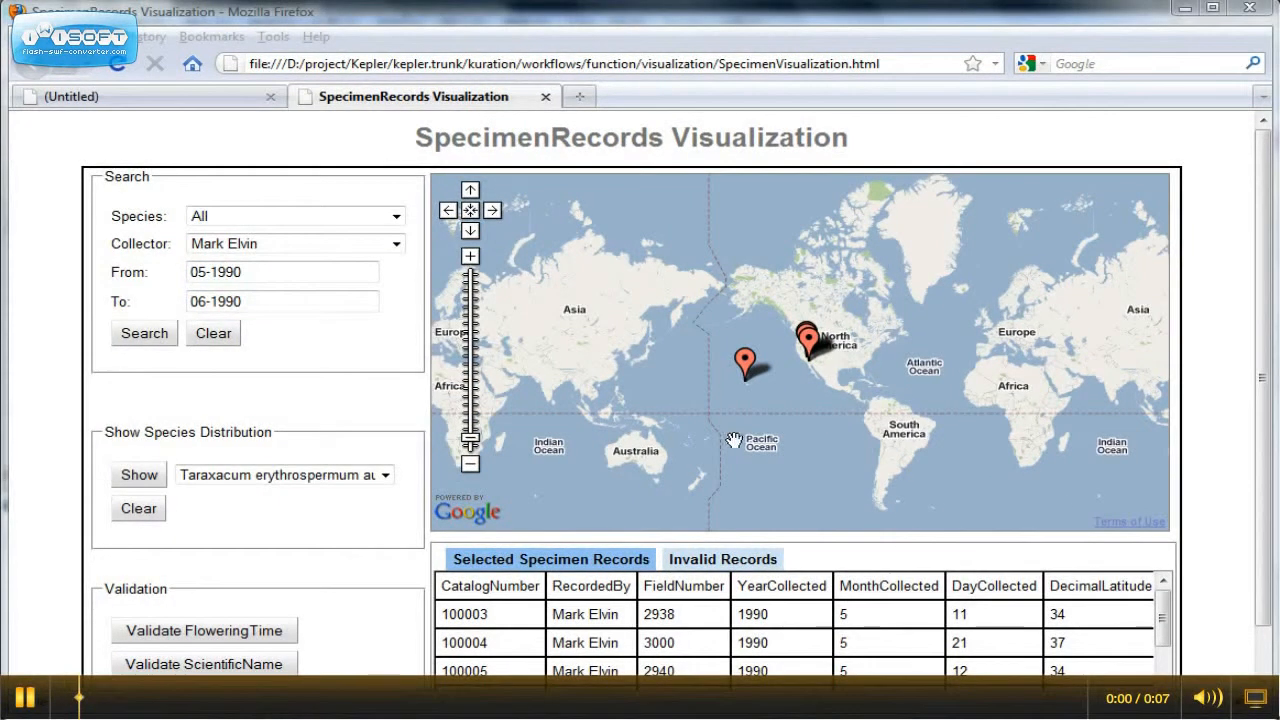
Inspect the record details of the specimen markers in and around California on the map.
click(469, 257)
click(469, 257)
click(582, 445)
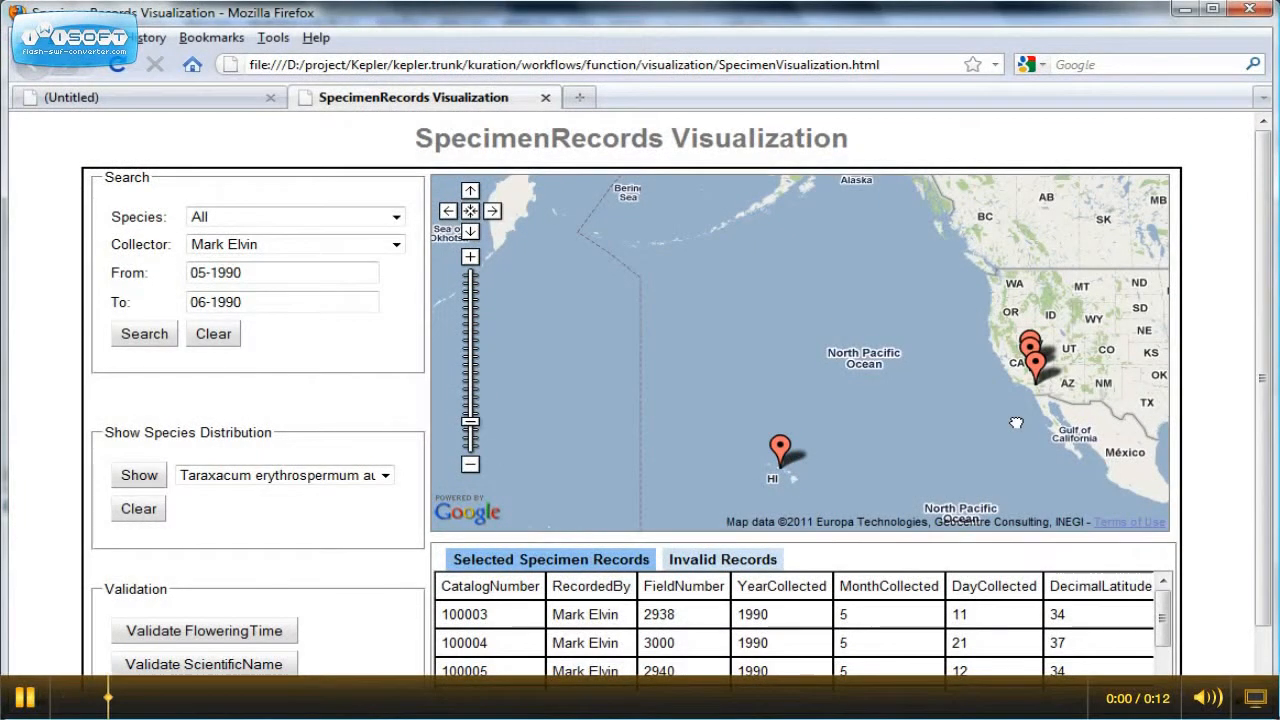
drag(736, 252, 509, 260)
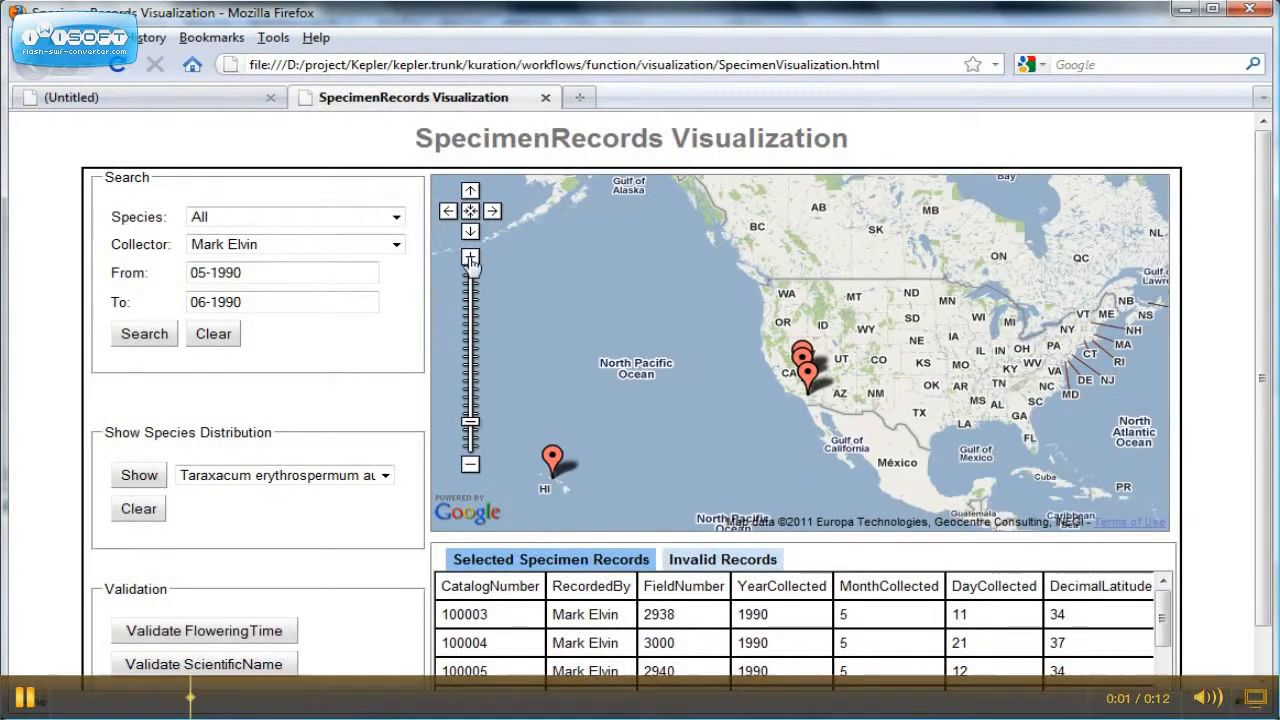
click(469, 257)
click(817, 425)
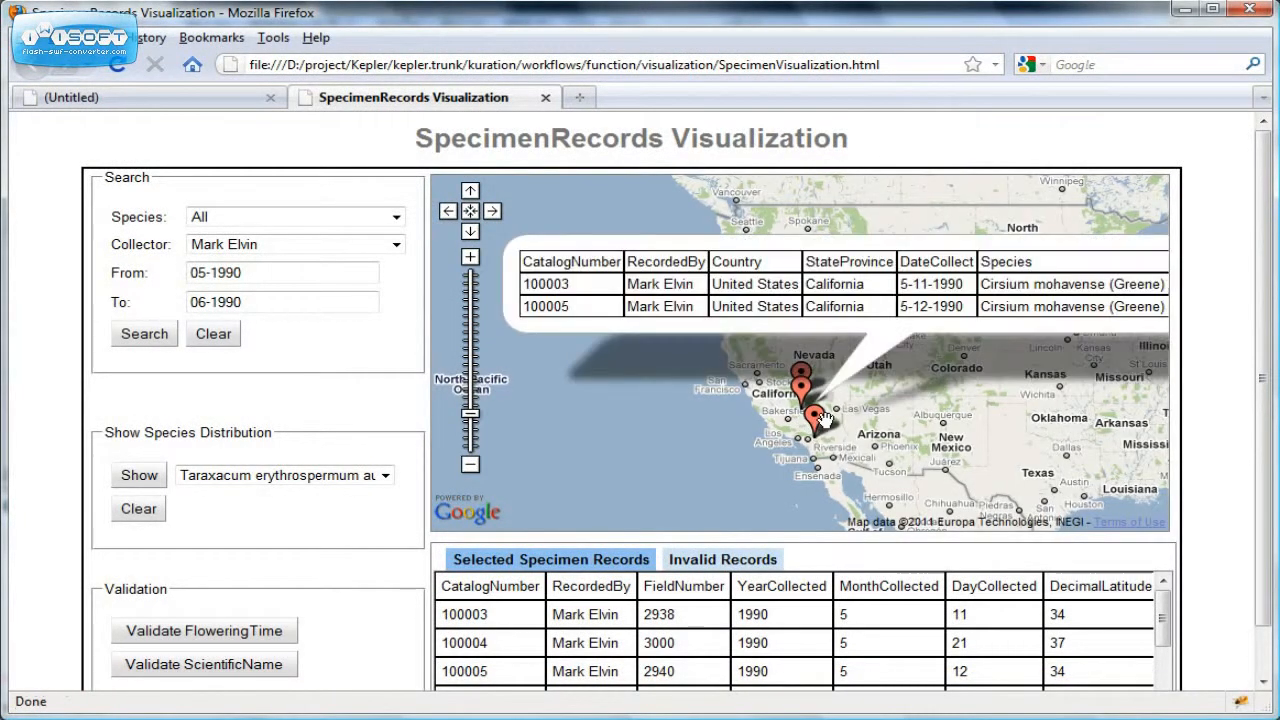
click(798, 383)
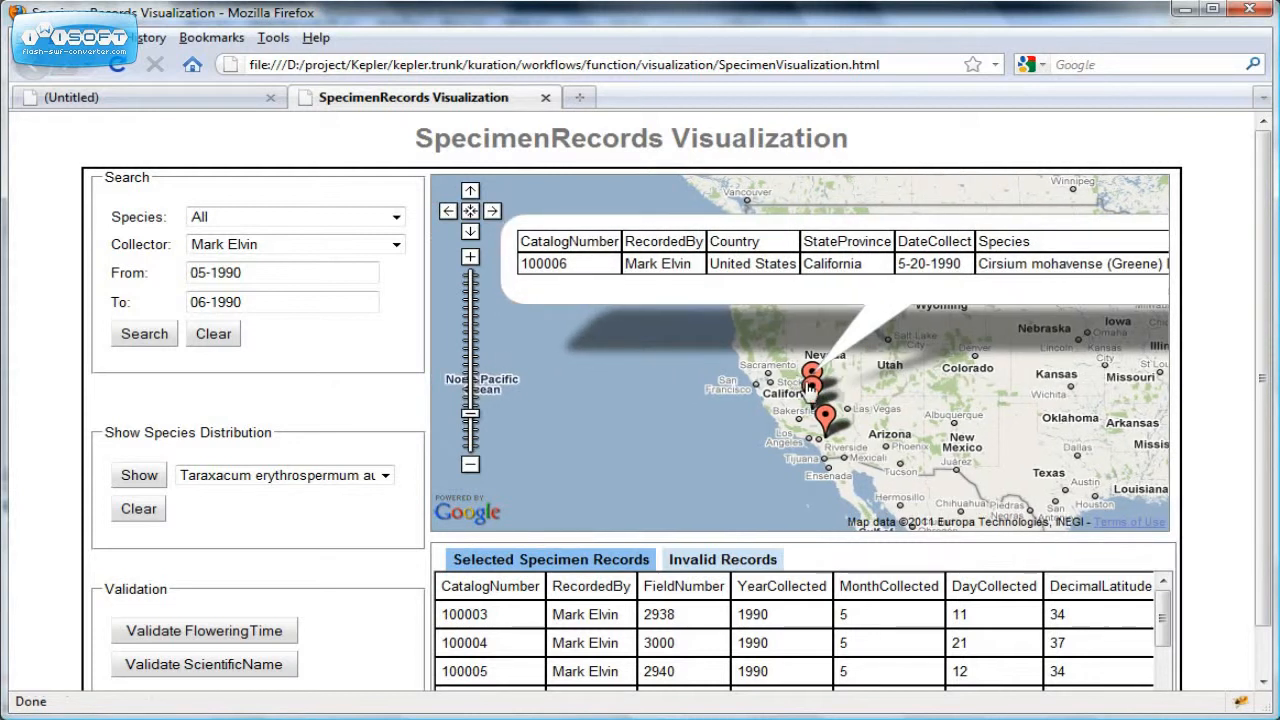
click(811, 373)
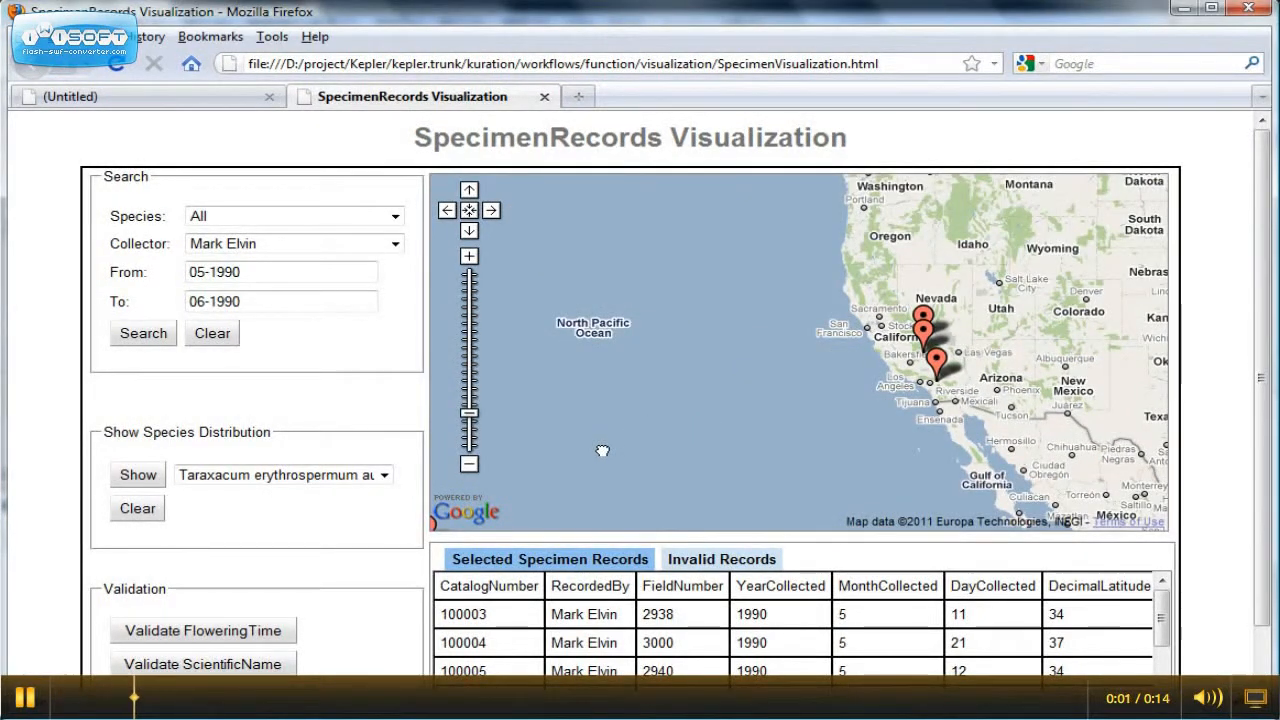
Inspect the Hawaii marker's record, checking its state and collection date.
click(611, 420)
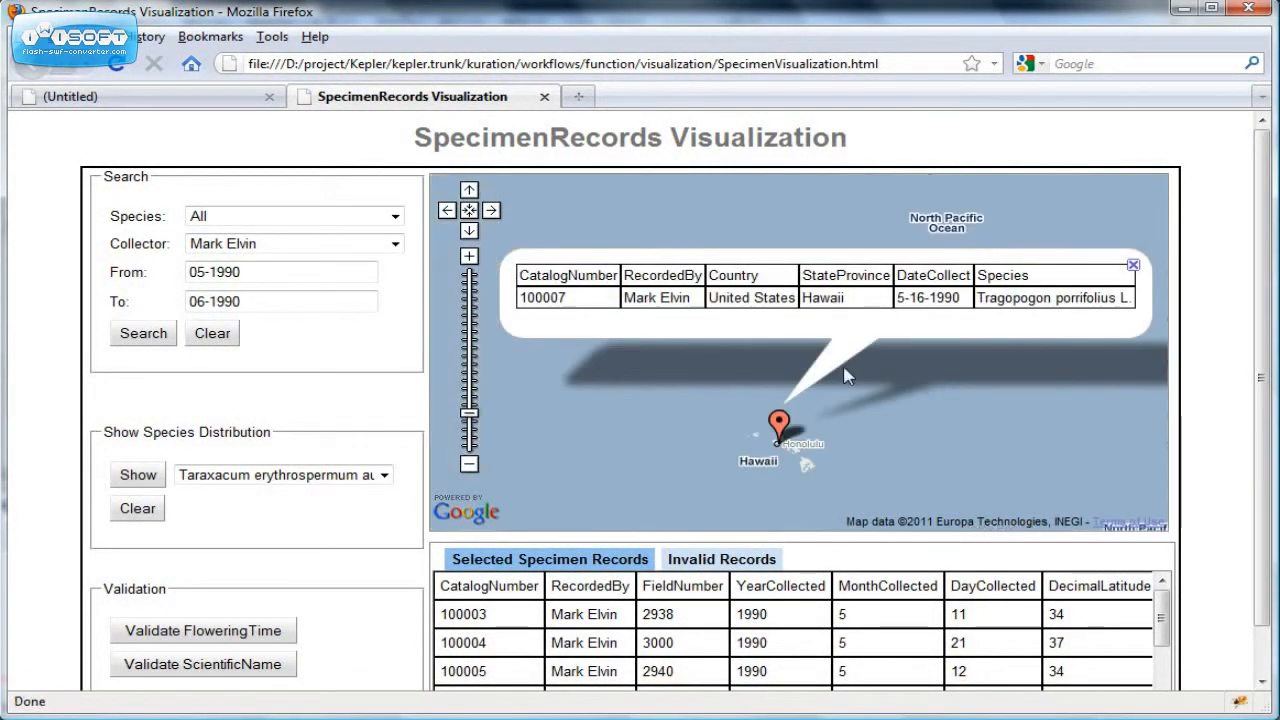
drag(850, 300, 800, 310)
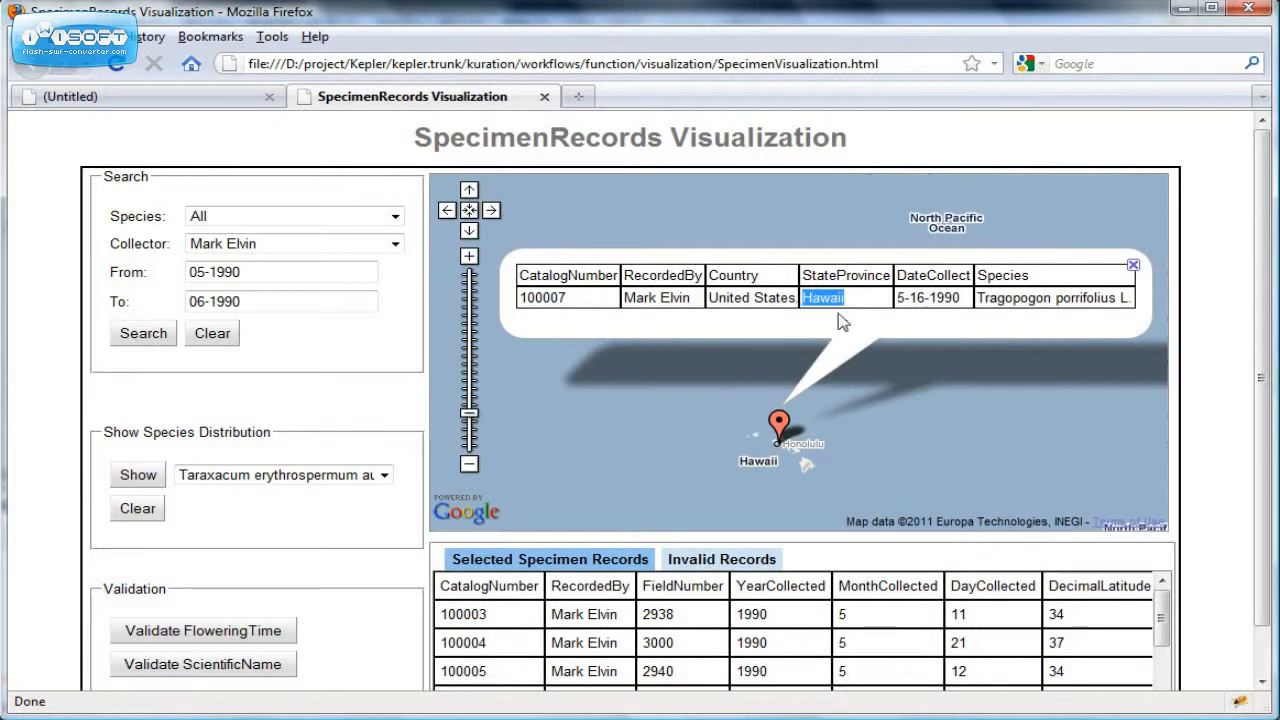
drag(962, 305, 896, 308)
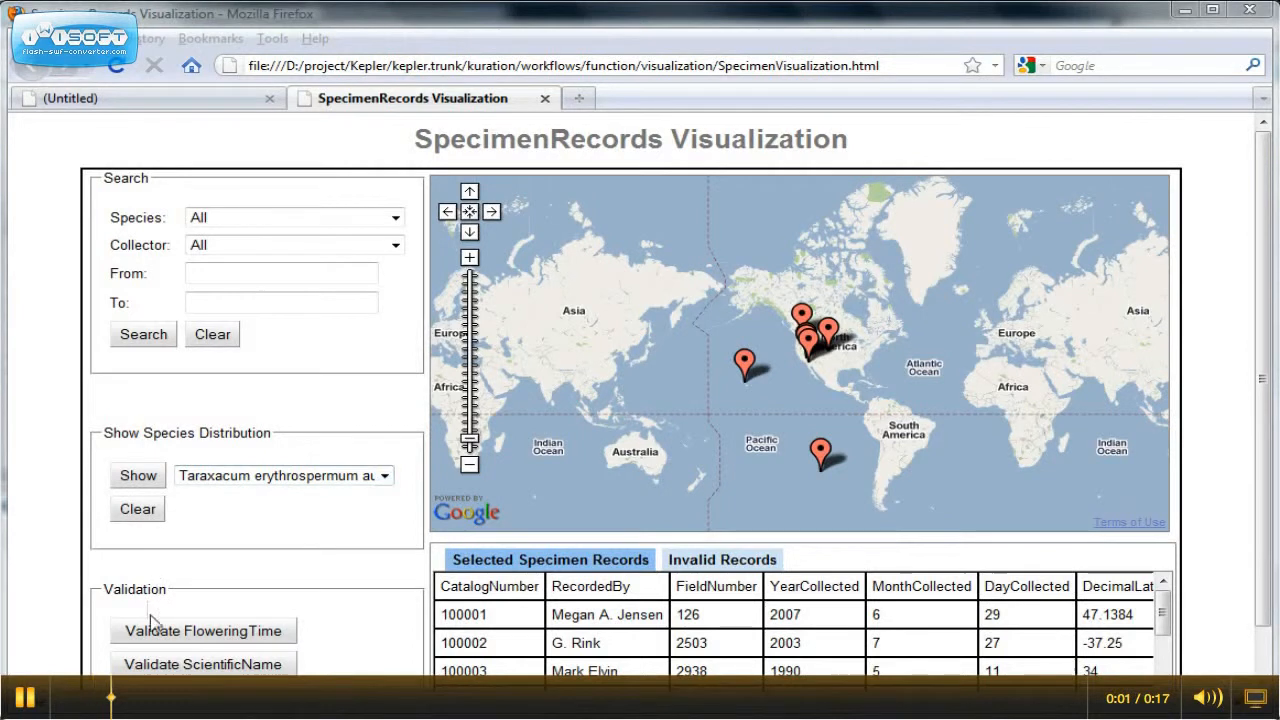
Validate the flowering time of all records, dismiss the message, and review the remaining columns of the invalid records table.
click(158, 628)
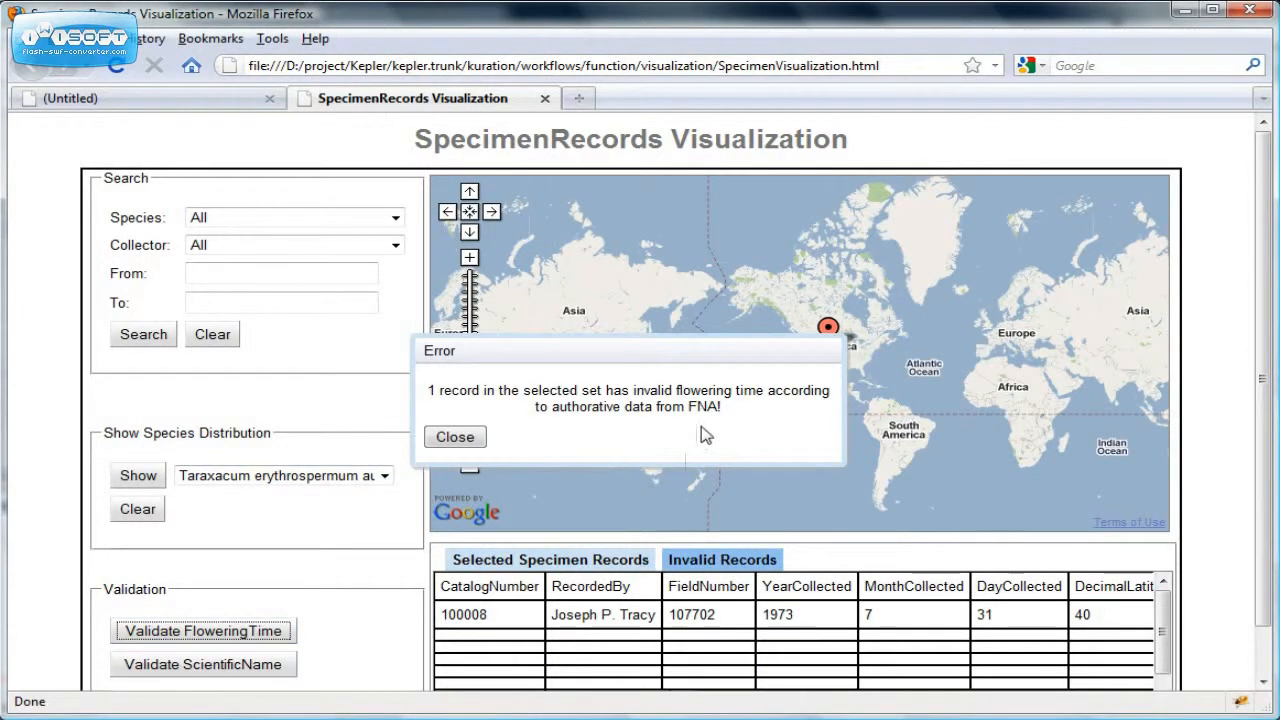
click(468, 440)
scroll(1250, 500, down, 1)
scroll(1250, 500, down, 1)
drag(600, 664, 1034, 686)
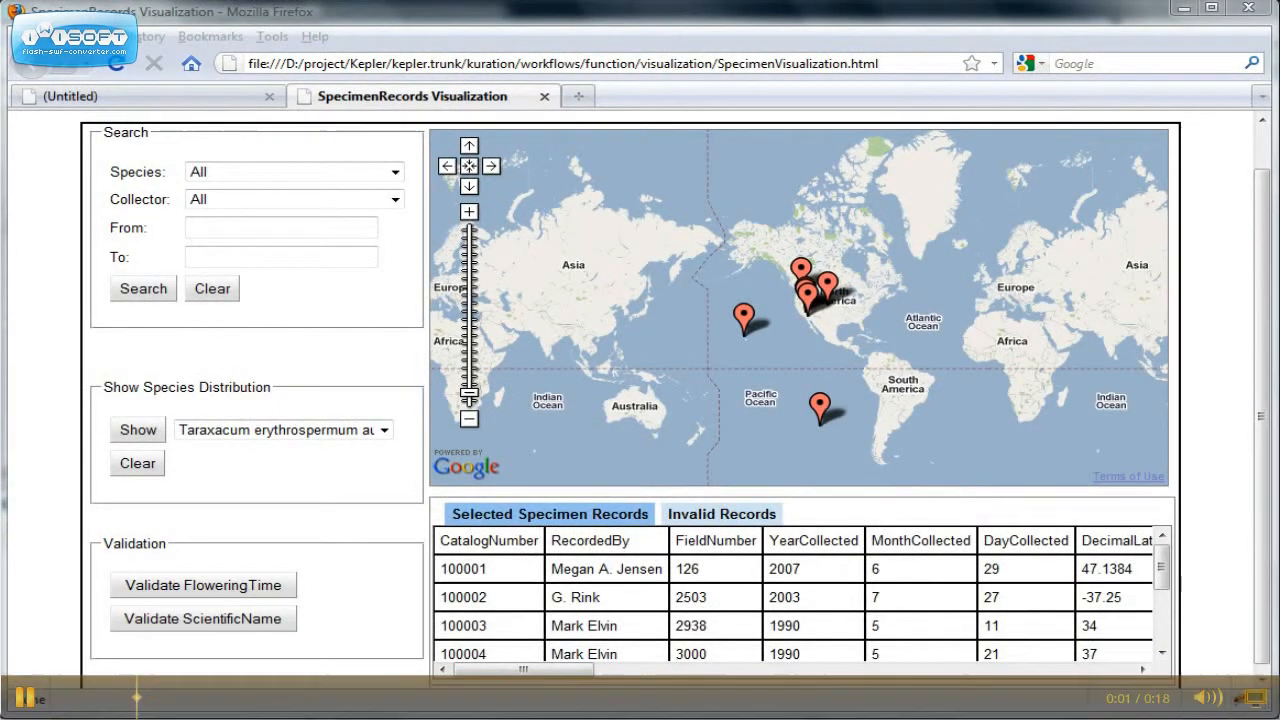
Validate the scientific names of all records and dismiss the message.
click(247, 628)
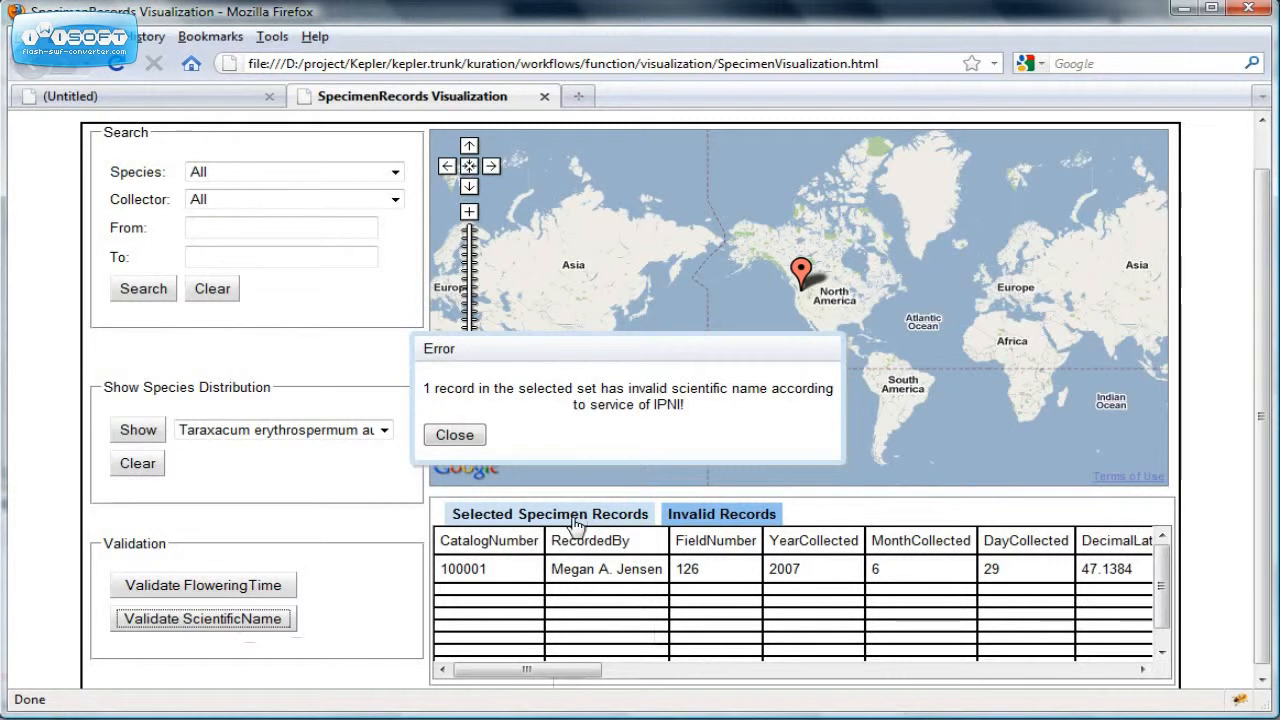
click(454, 435)
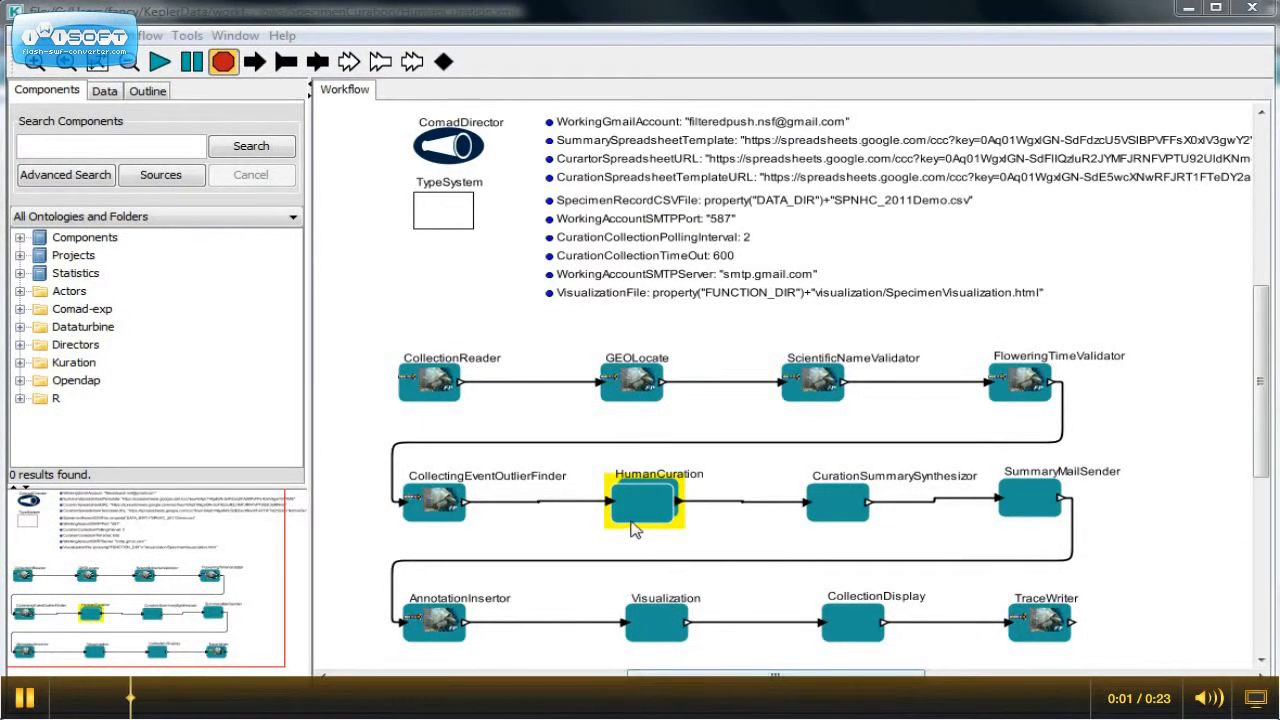
Open the HumanCuration actor in the curation workflow to show its sub-workflow.
right_click(632, 530)
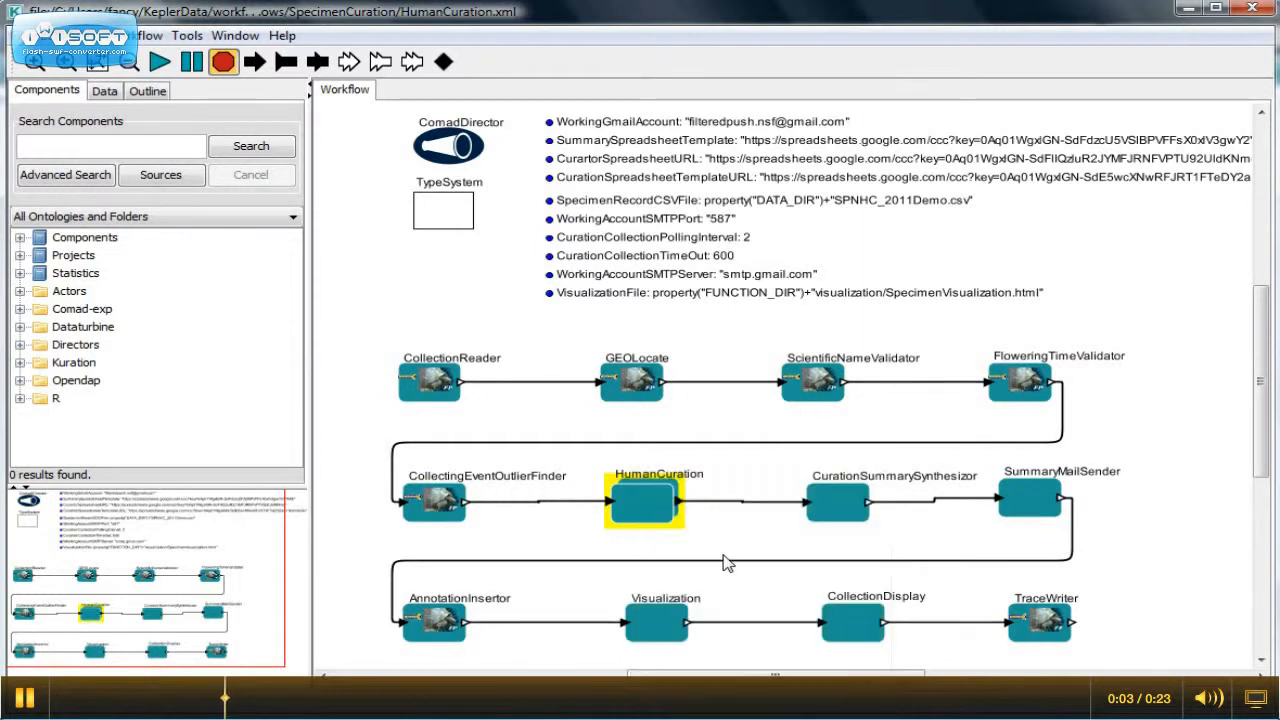
click(726, 560)
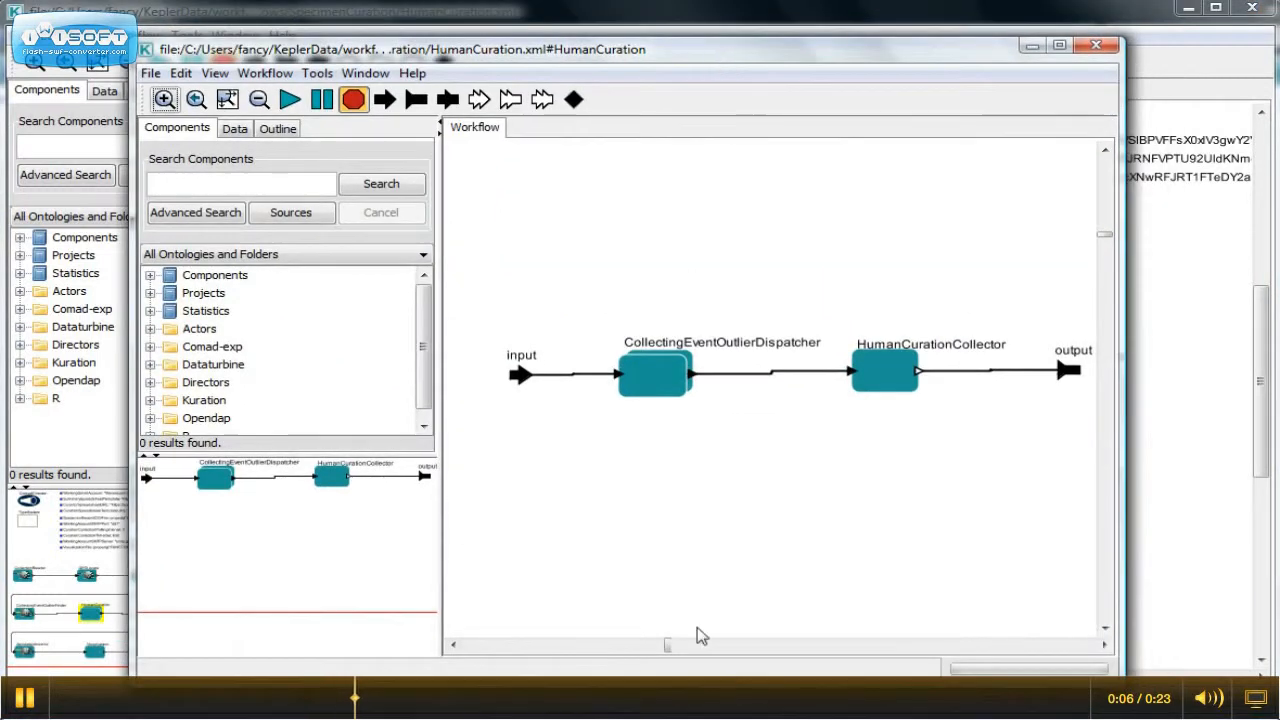
drag(686, 651, 698, 651)
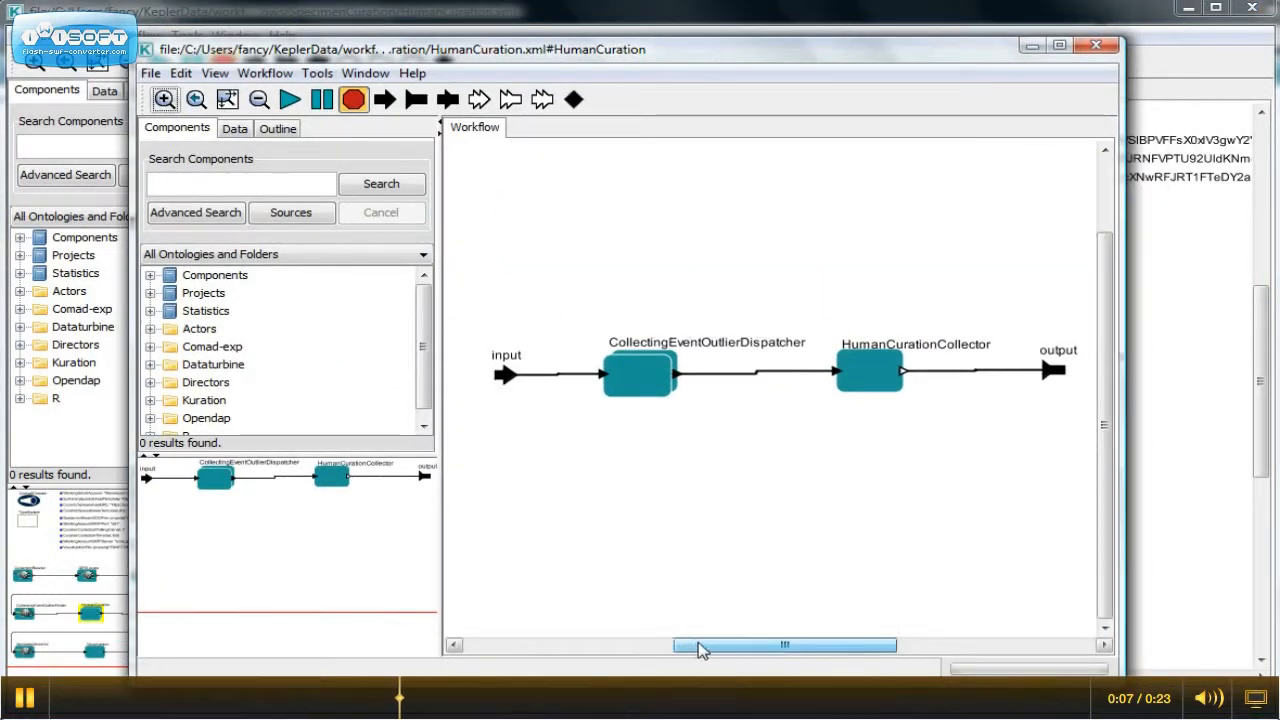
Examine the CollectingEventOutlierDispatcher and HumanCurationCollector actors in the sub-workflow.
click(645, 385)
click(850, 378)
click(624, 380)
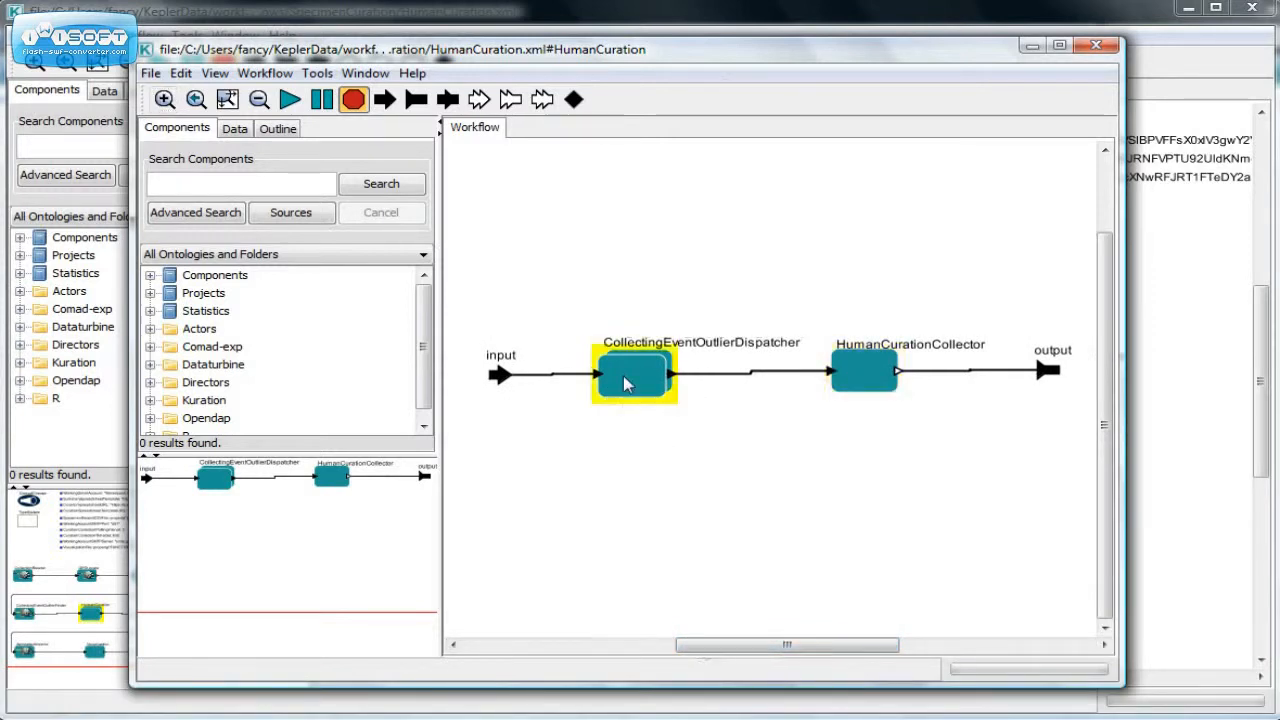
click(641, 484)
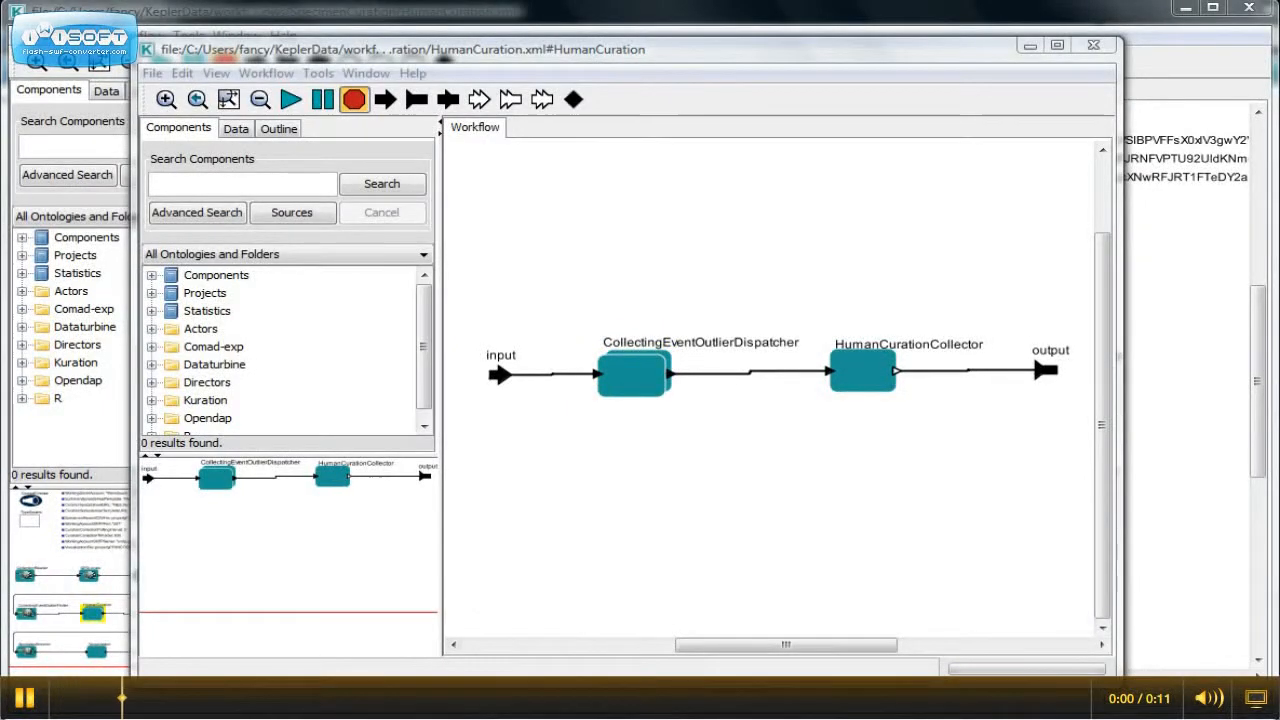
click(630, 390)
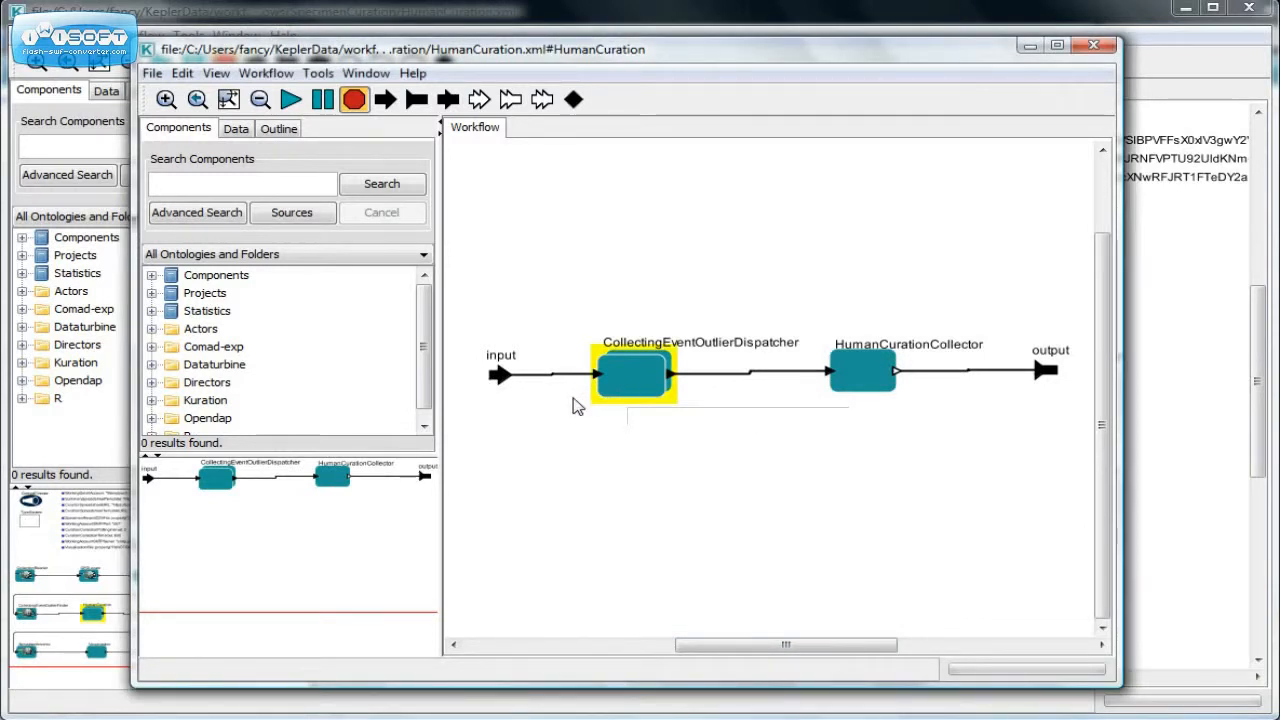
click(882, 386)
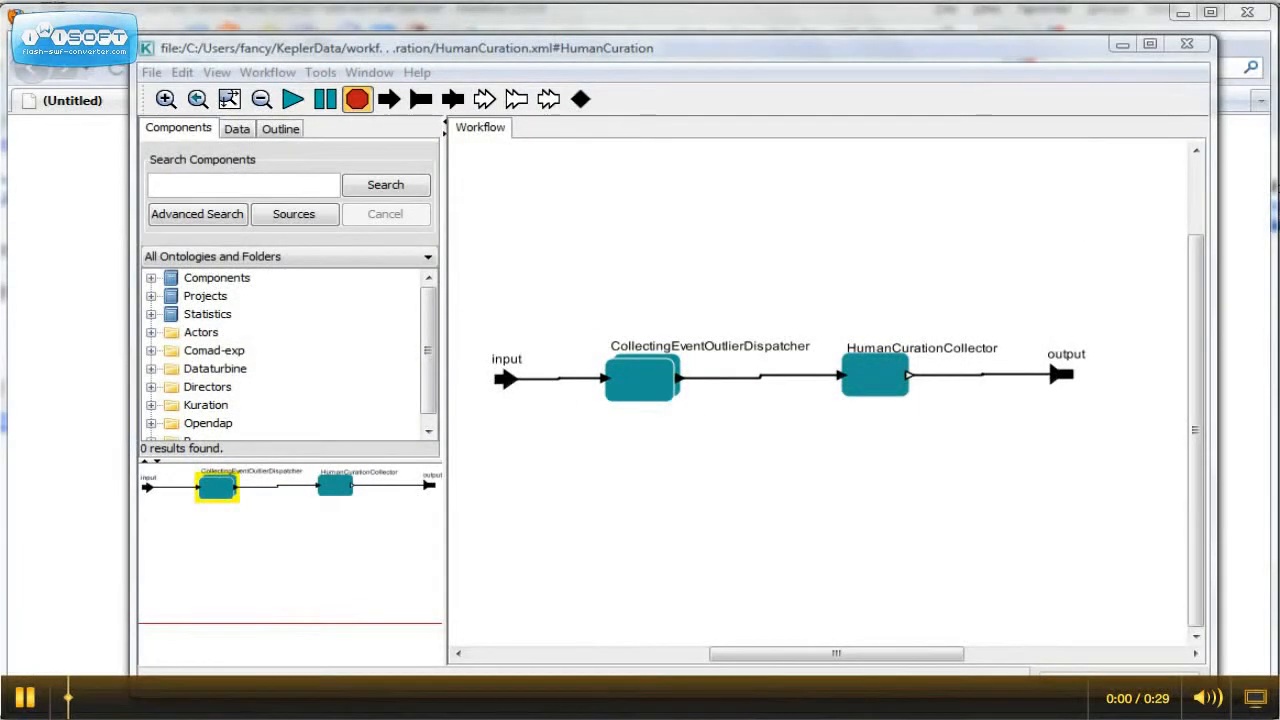
Open the CollectingEventOutlierDispatcher actor and bring its whole sub-workflow into view.
click(645, 372)
right_click(640, 371)
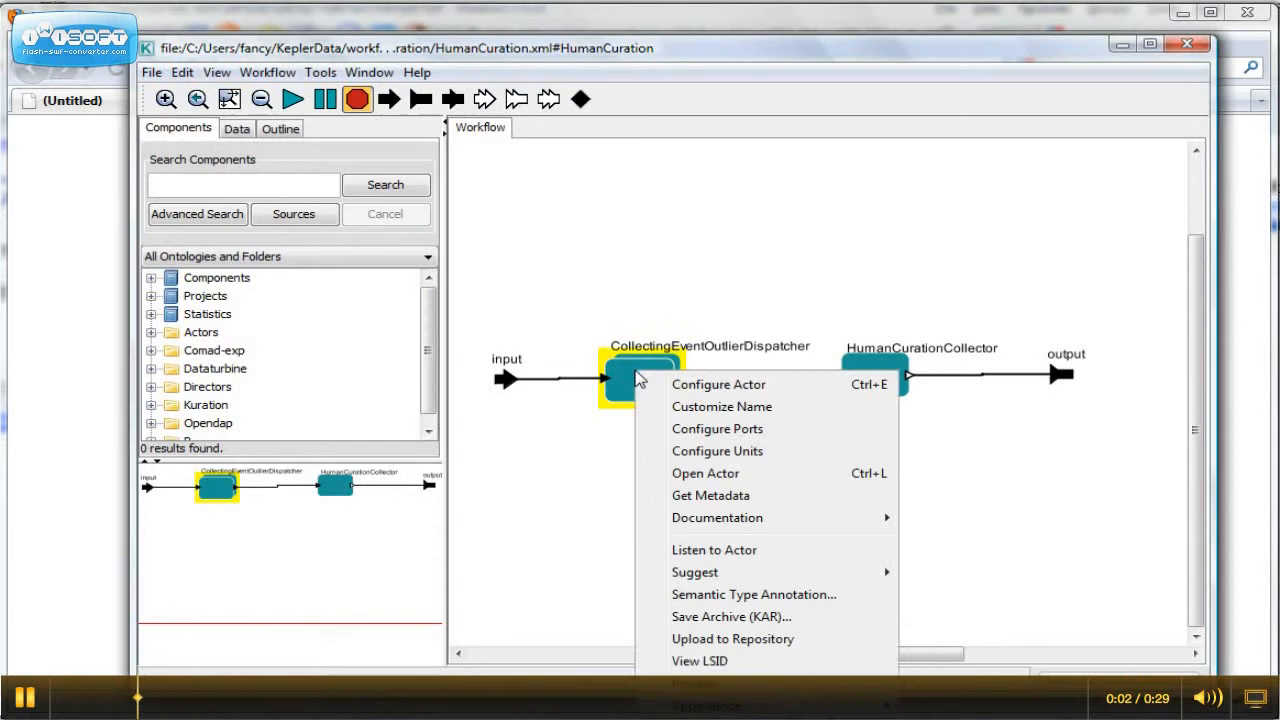
click(717, 476)
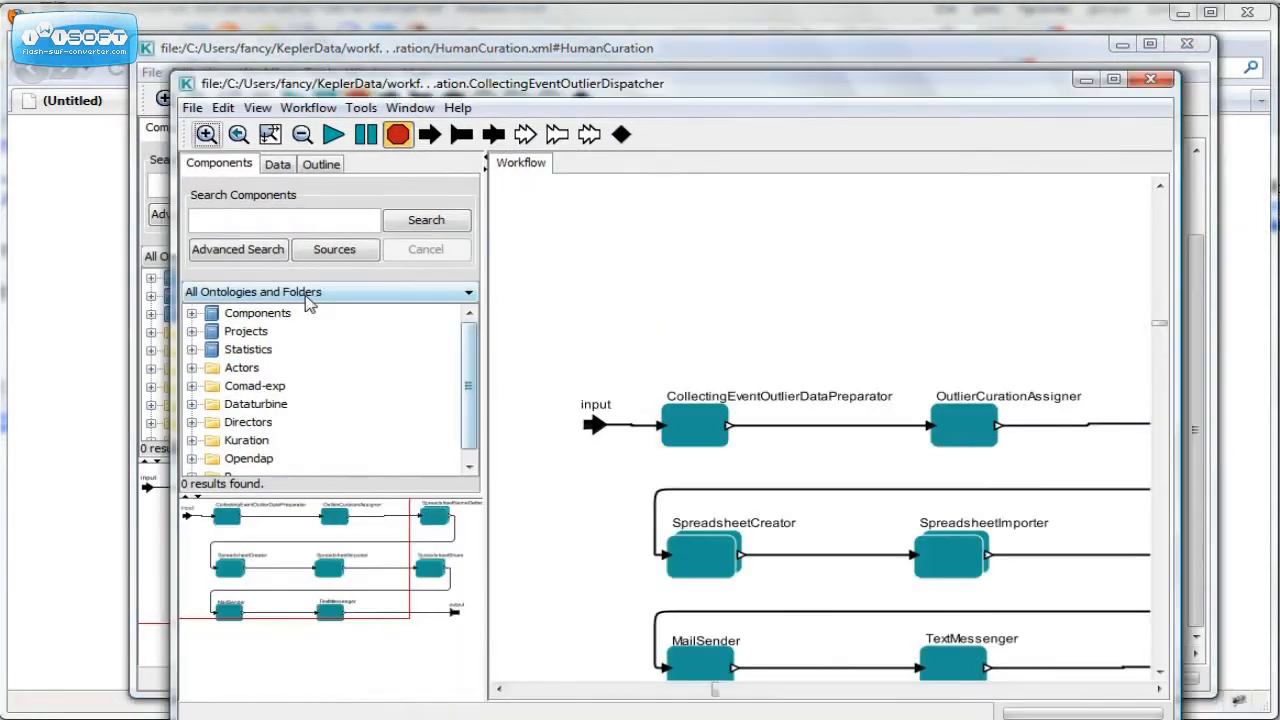
drag(171, 73, 11, 1)
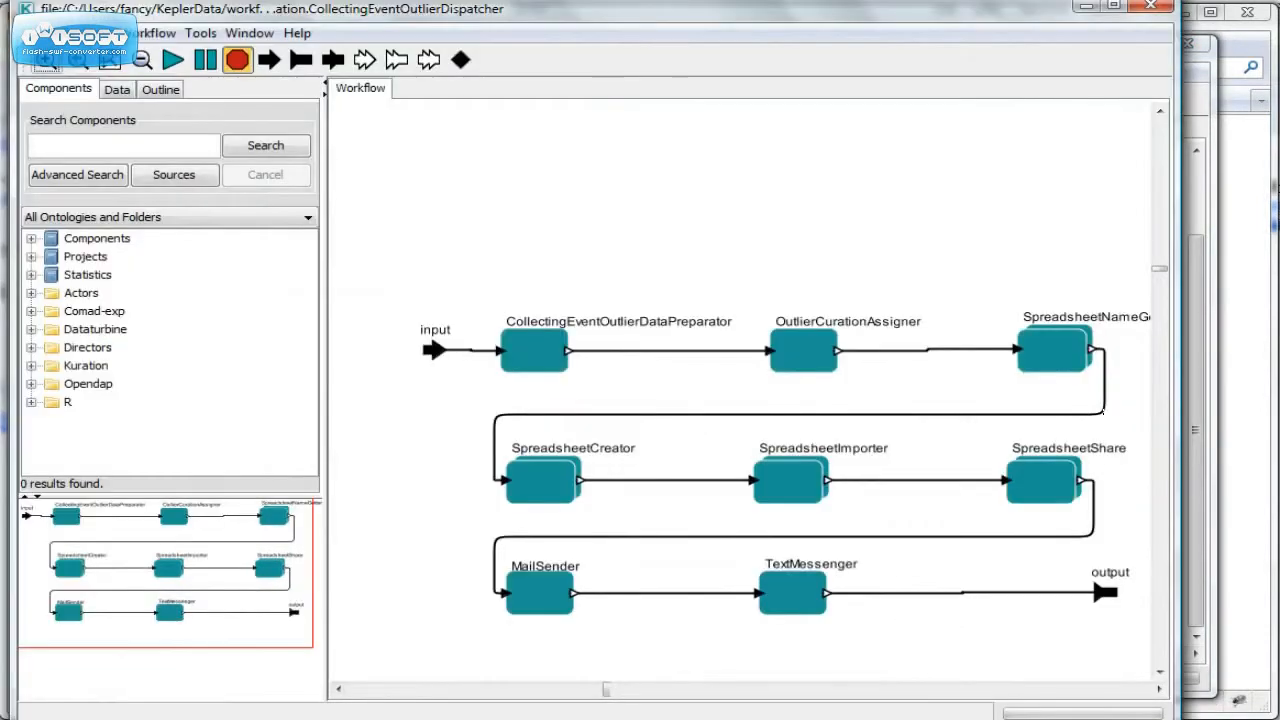
click(609, 693)
drag(609, 693, 648, 694)
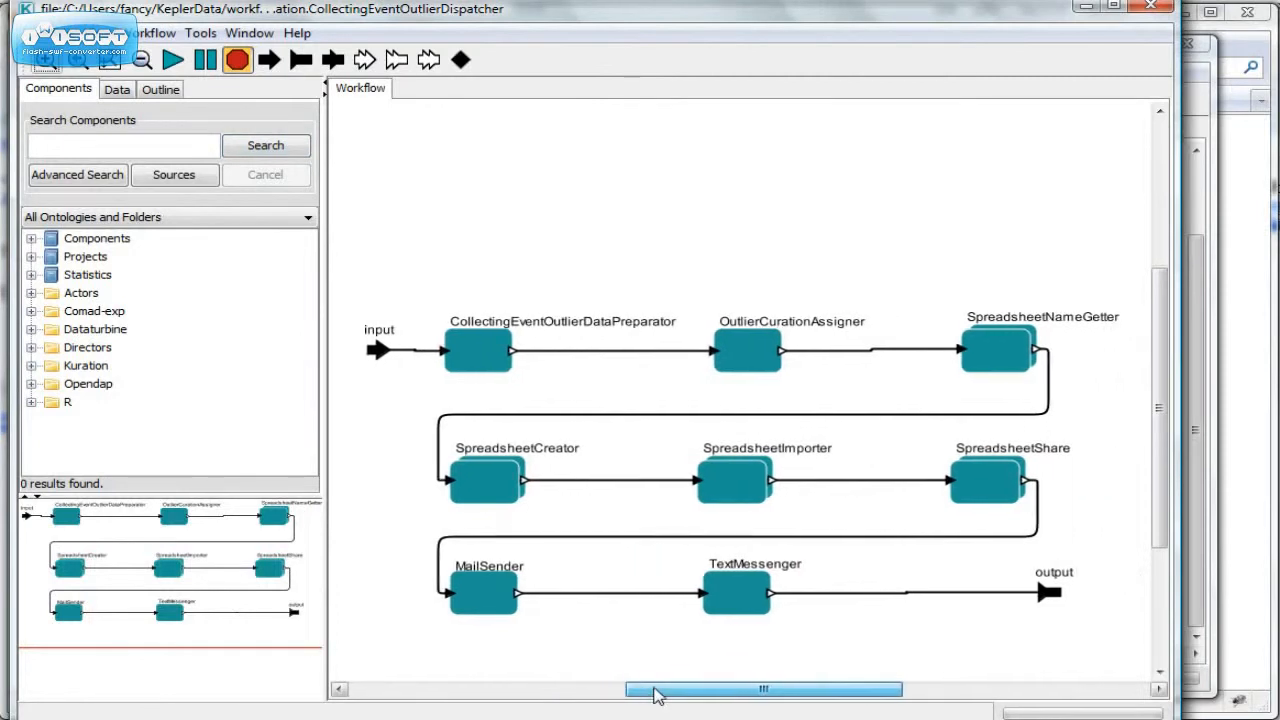
Examine the dispatcher's actors in order, from OutlierCurationAssigner through the spreadsheet actors to MailSender and TextMessenger.
click(751, 369)
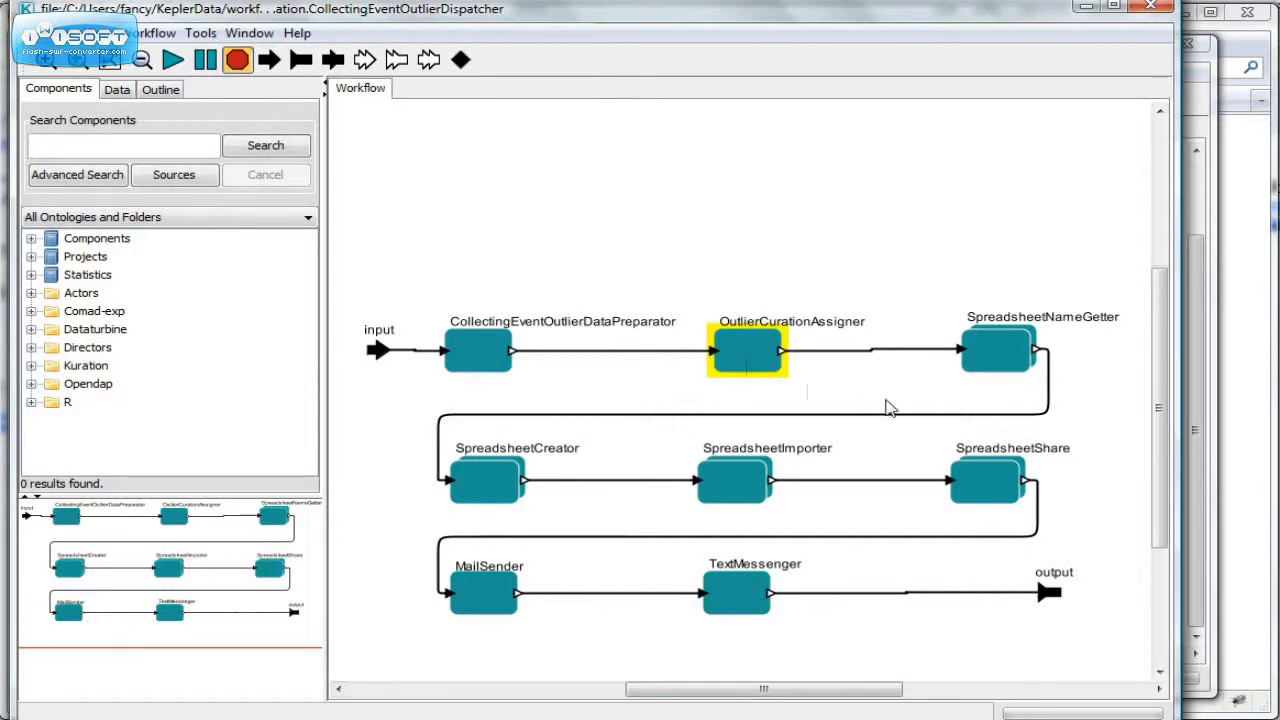
click(1013, 367)
click(507, 496)
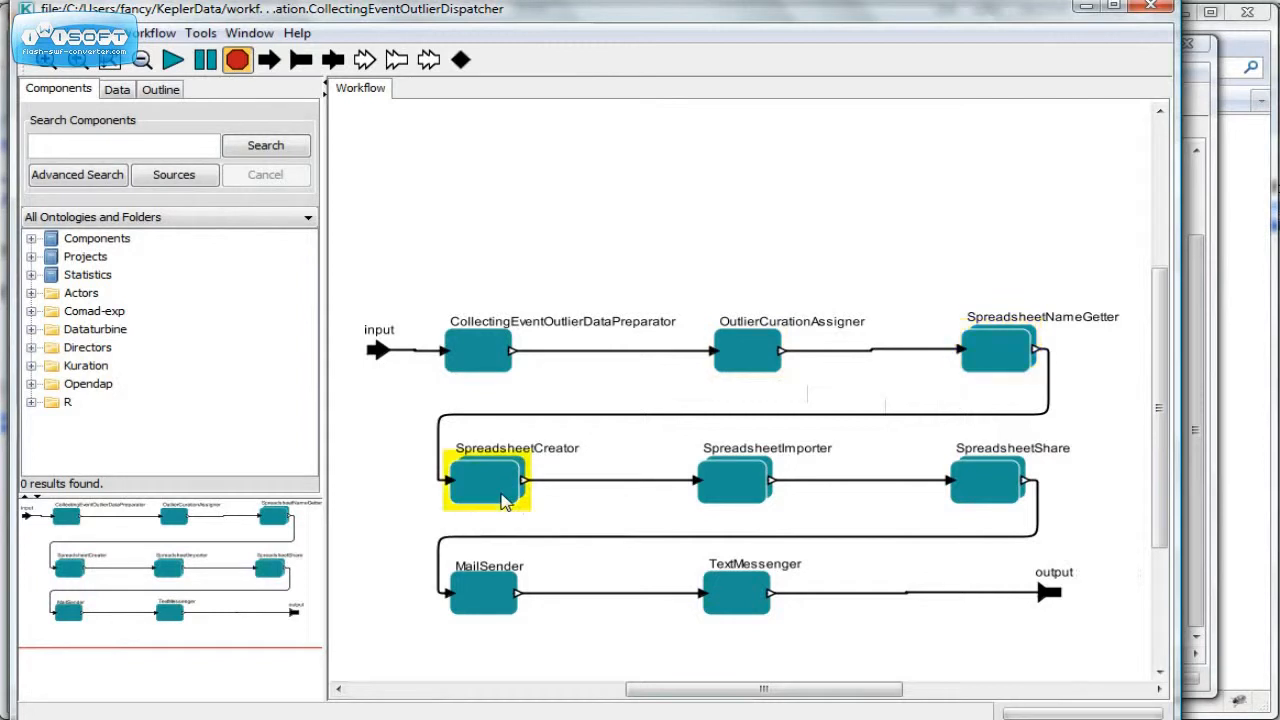
click(735, 497)
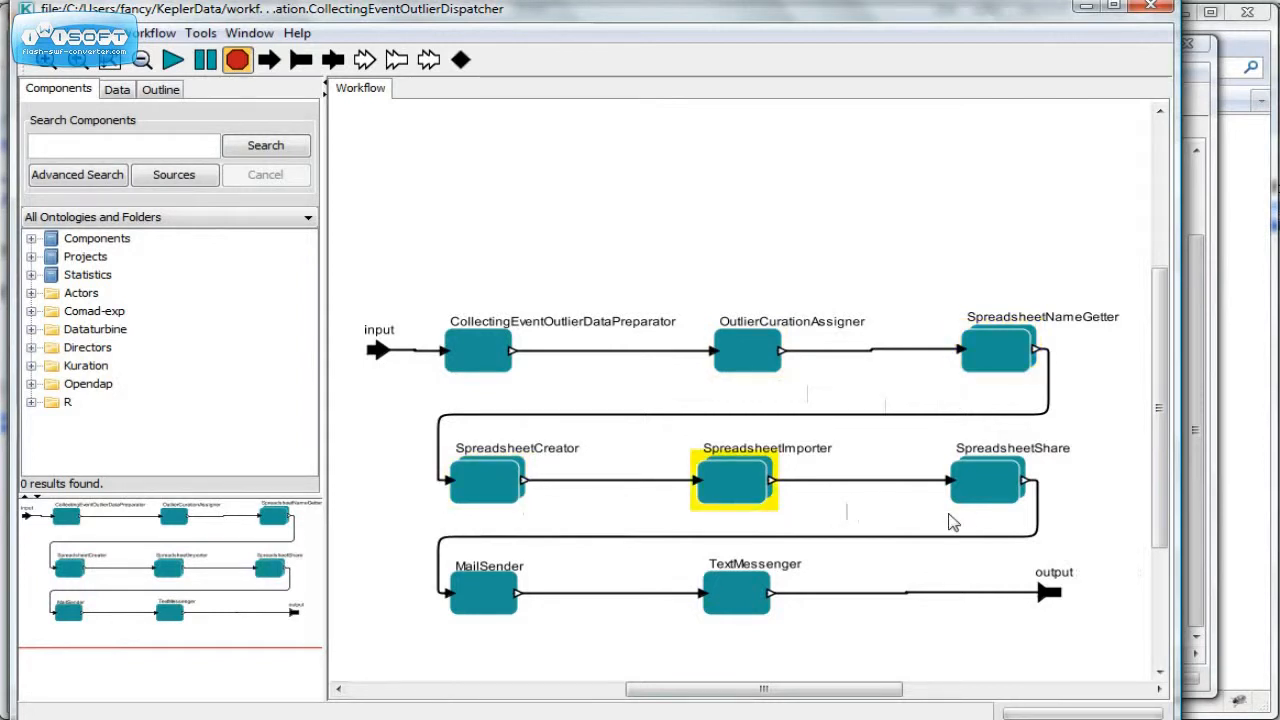
click(983, 508)
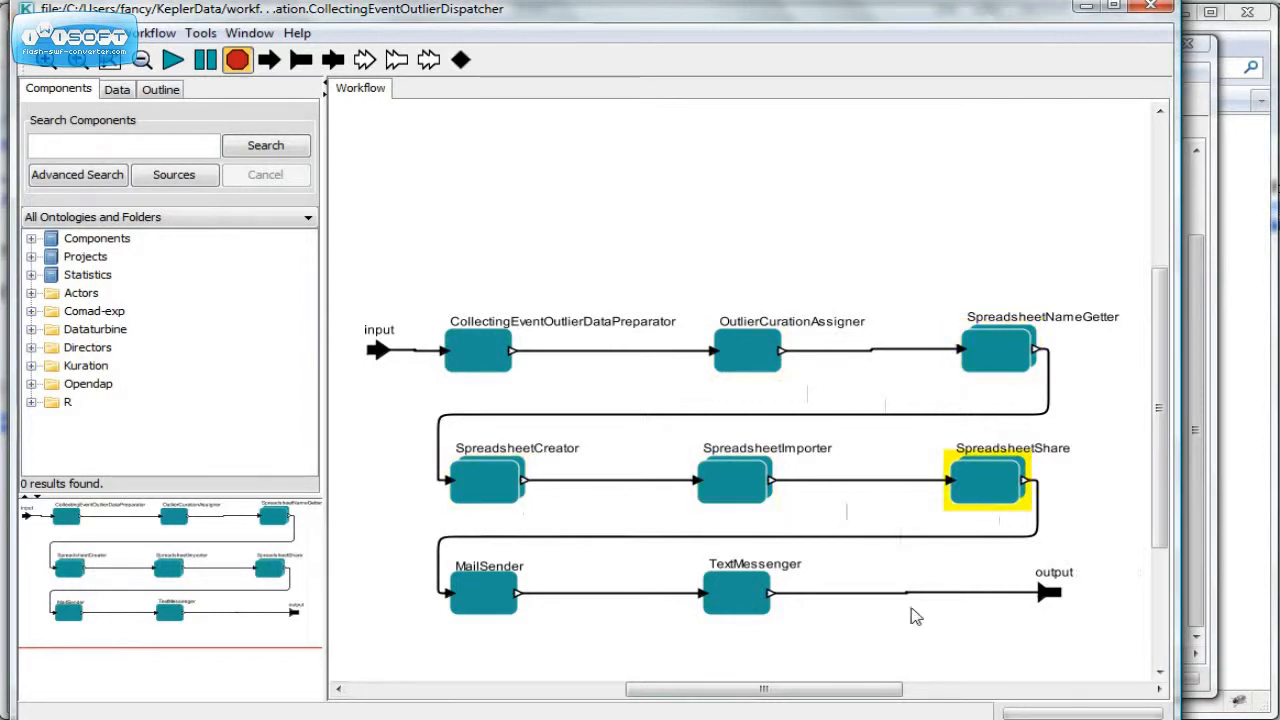
click(480, 605)
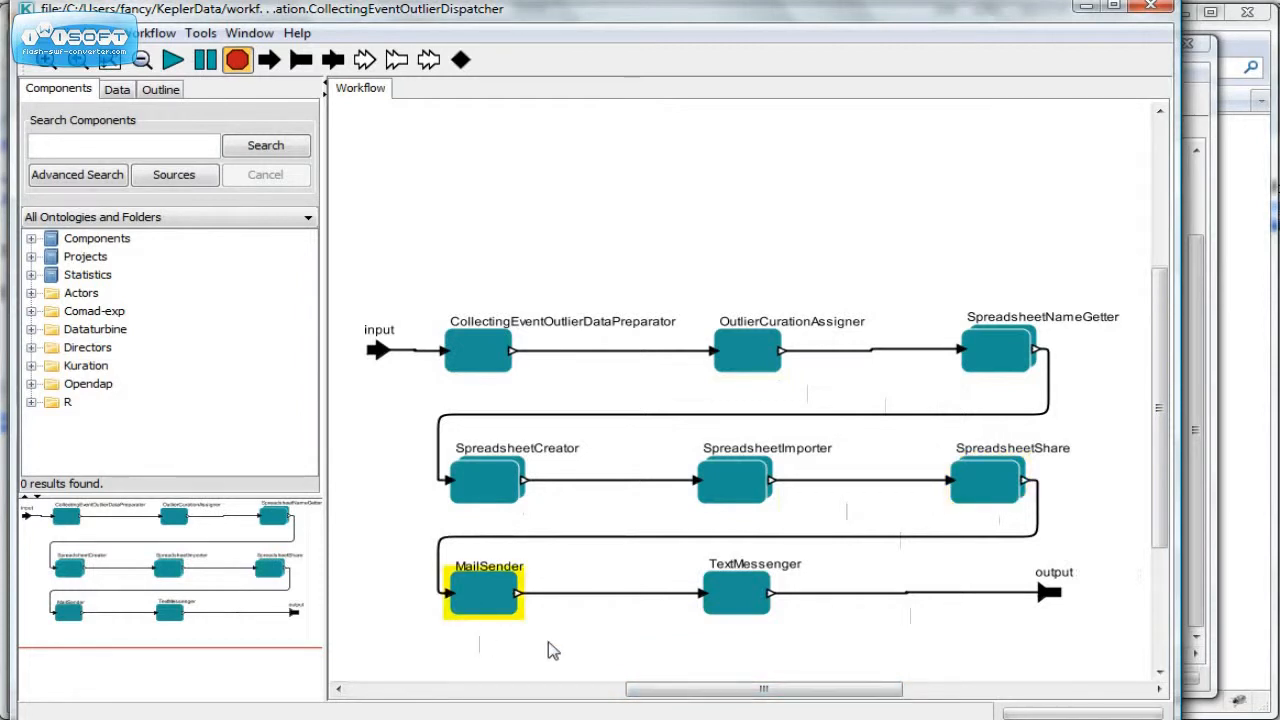
click(736, 612)
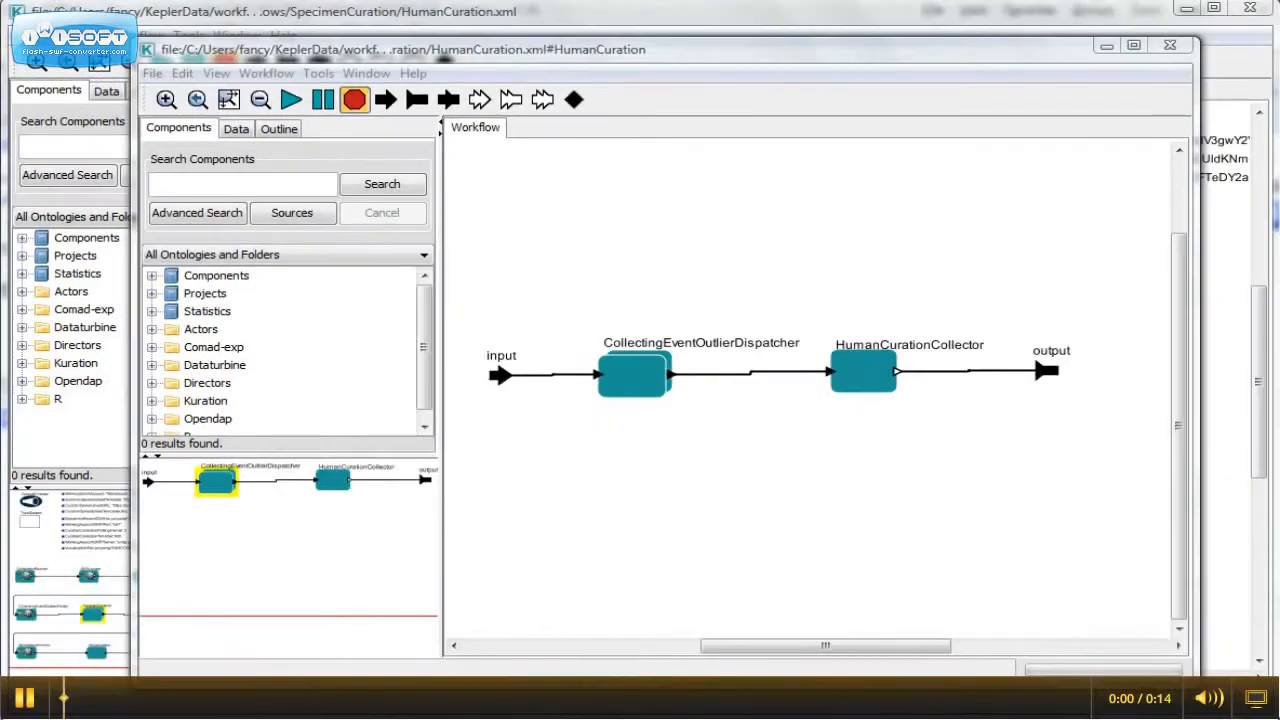
Review the HumanCurationCollector and AnnotationInsertor actors and run the HumanCuration workflow.
click(855, 375)
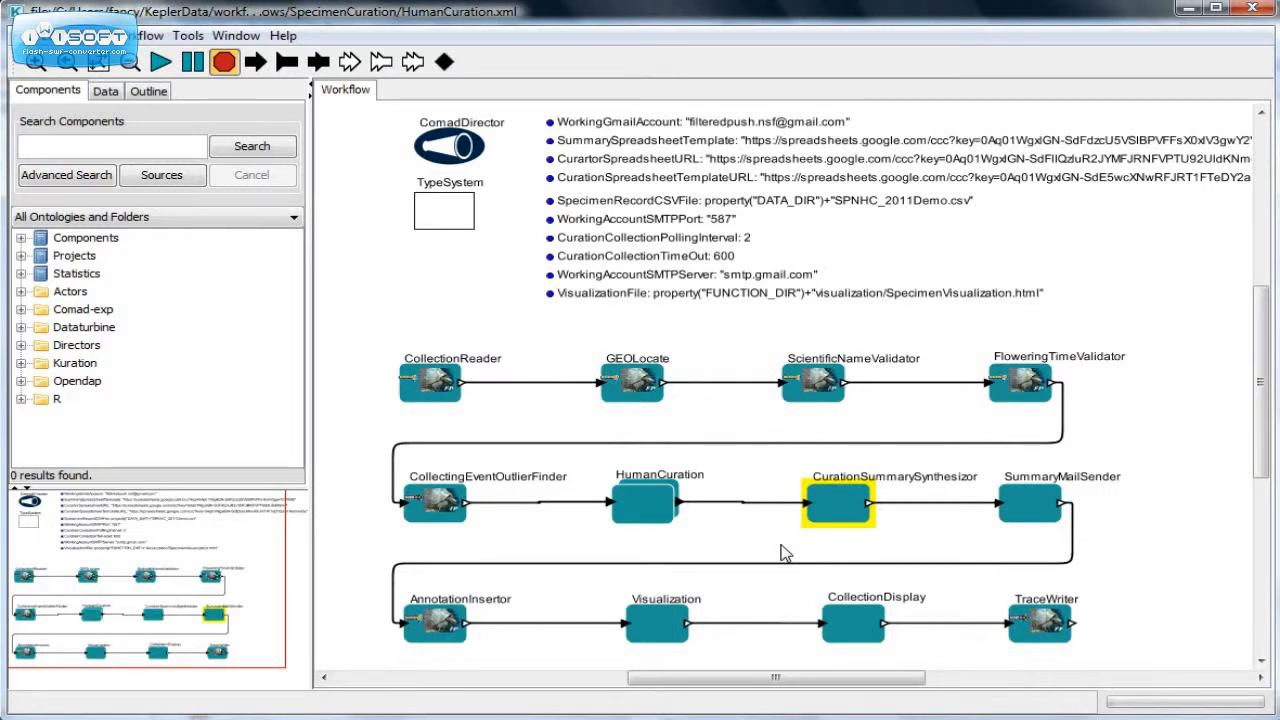
click(432, 630)
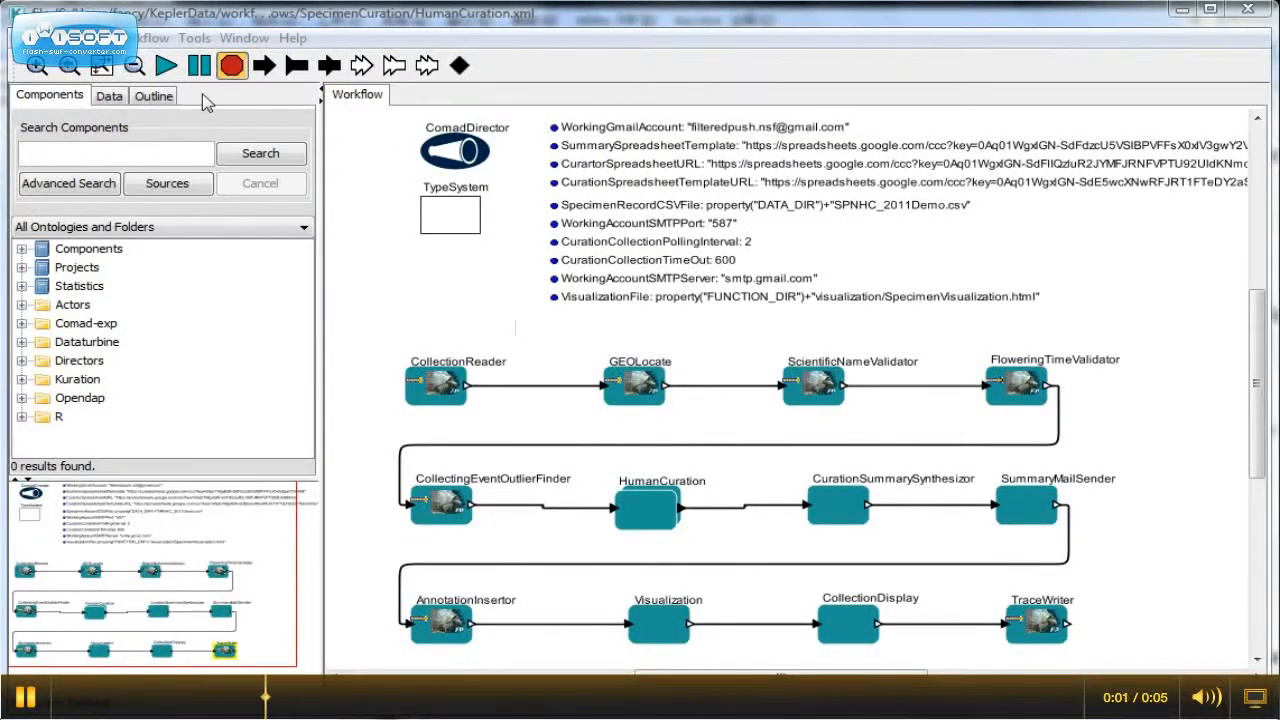
click(163, 66)
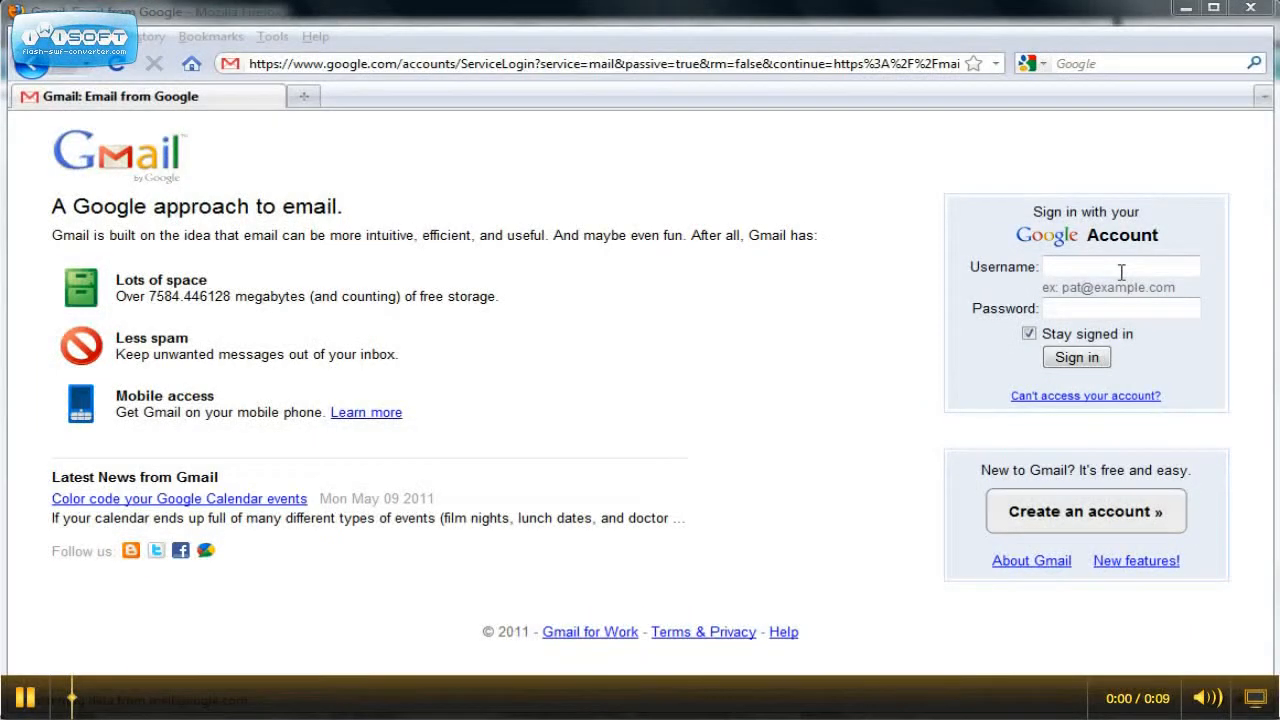
Sign in to Gmail with the account username and password, and open the spreadsheet linked in the CollectingEvent Outlier Curation Request message.
click(1078, 265)
click(1071, 308)
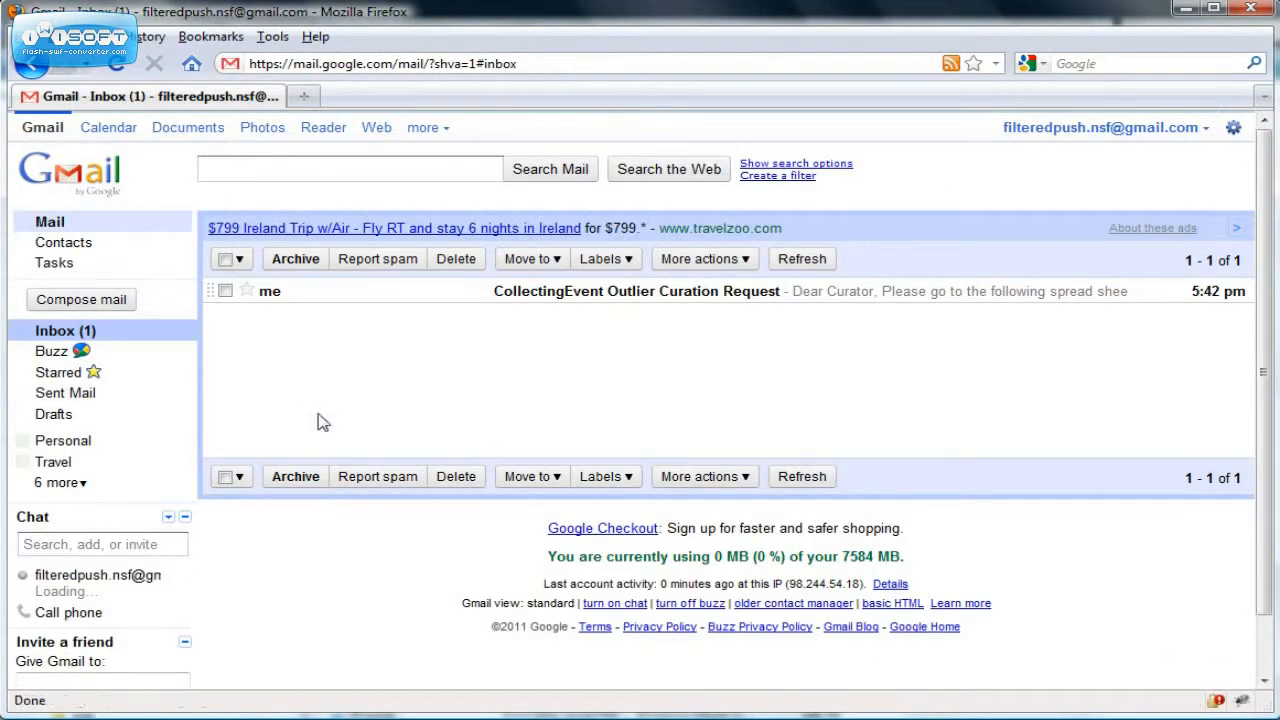
click(276, 294)
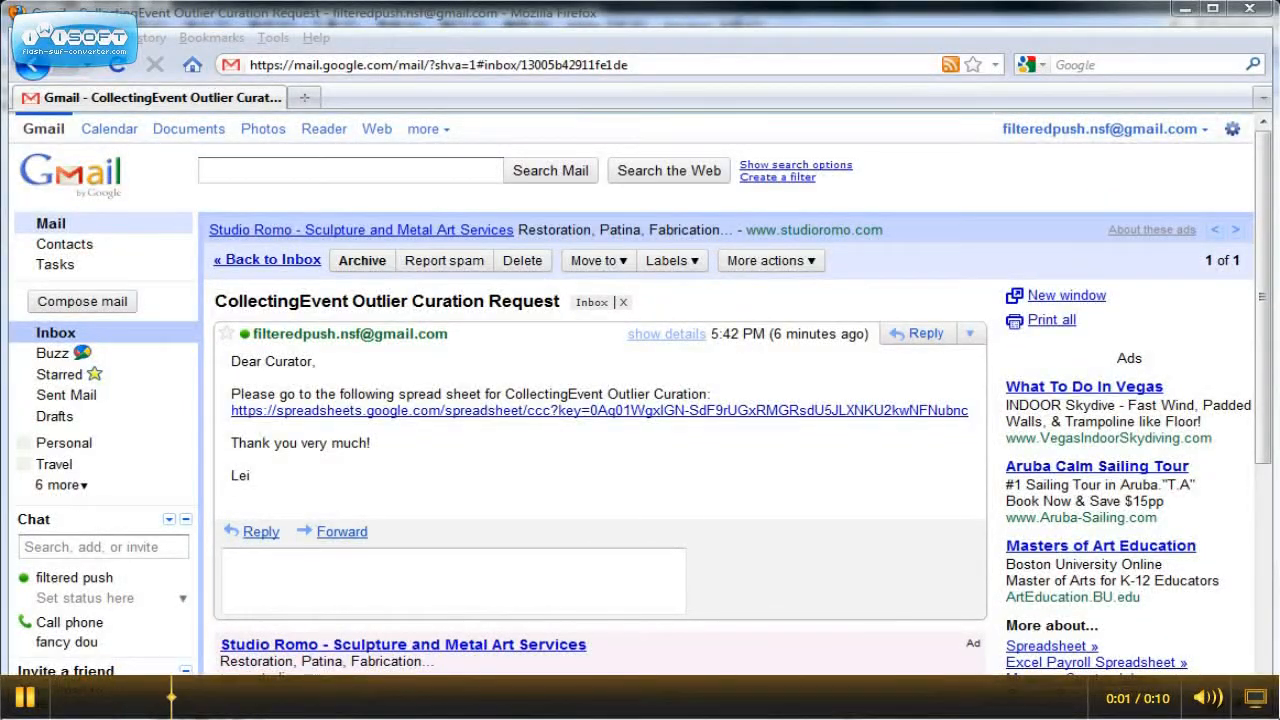
click(663, 411)
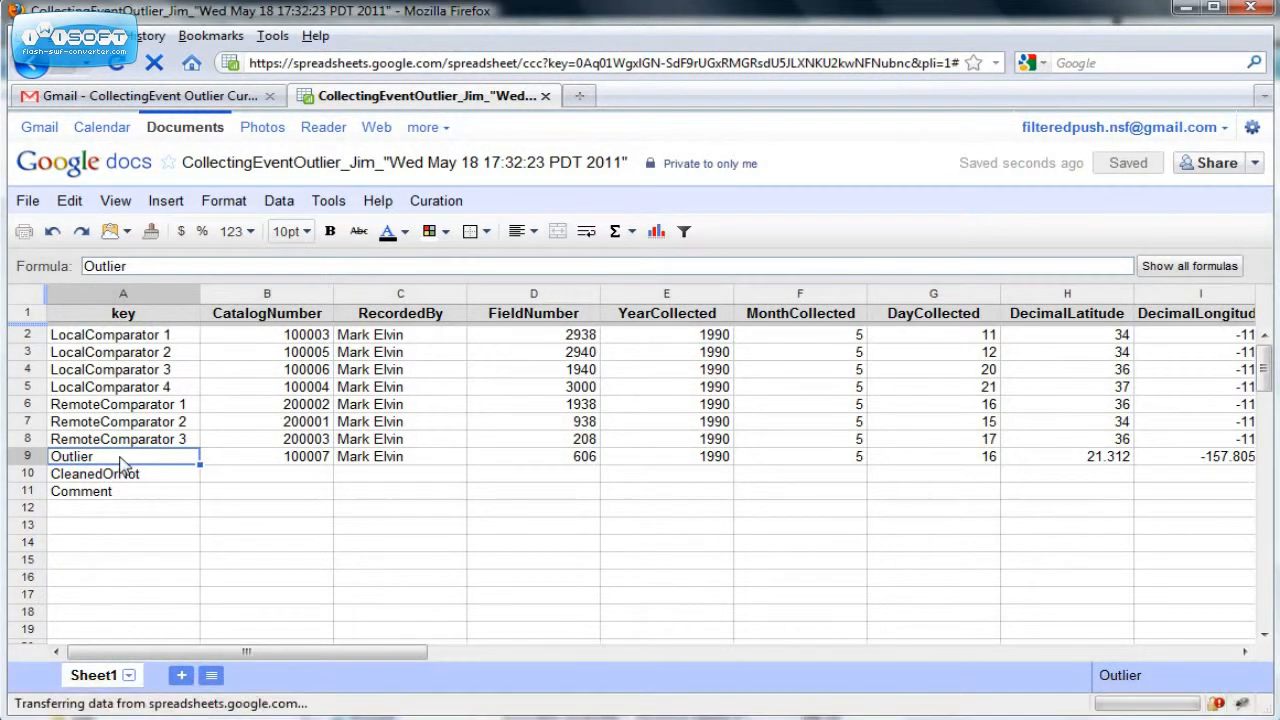
Examine the LocalComparator 1–4 and RemoteComparator 1–3 rows and the further columns of the outlier spreadsheet.
click(152, 338)
shift+click(175, 435)
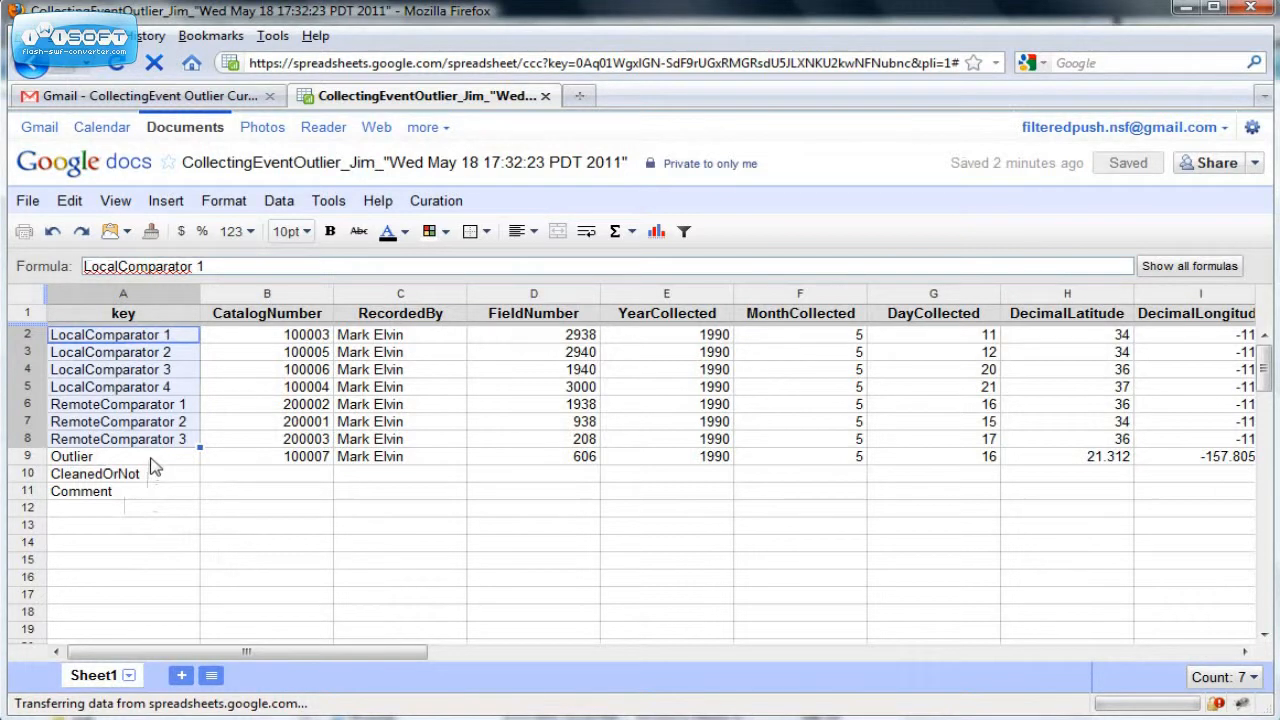
click(176, 334)
shift+click(178, 388)
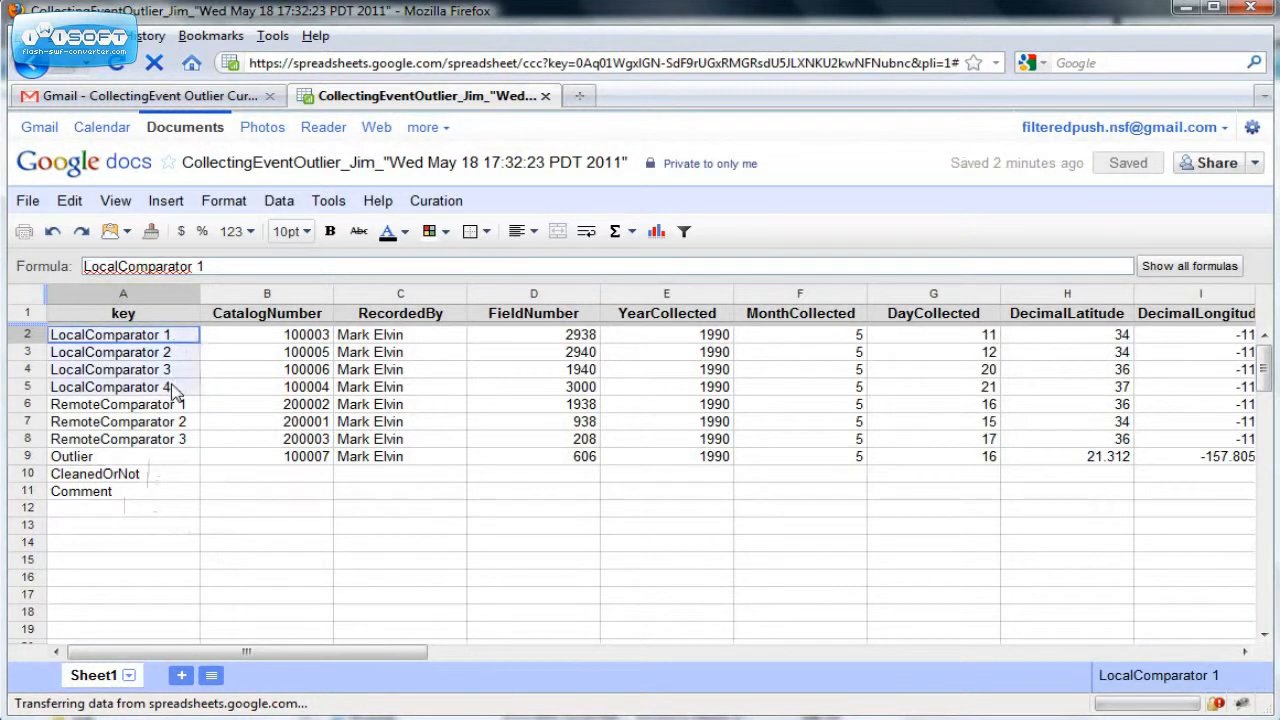
click(178, 408)
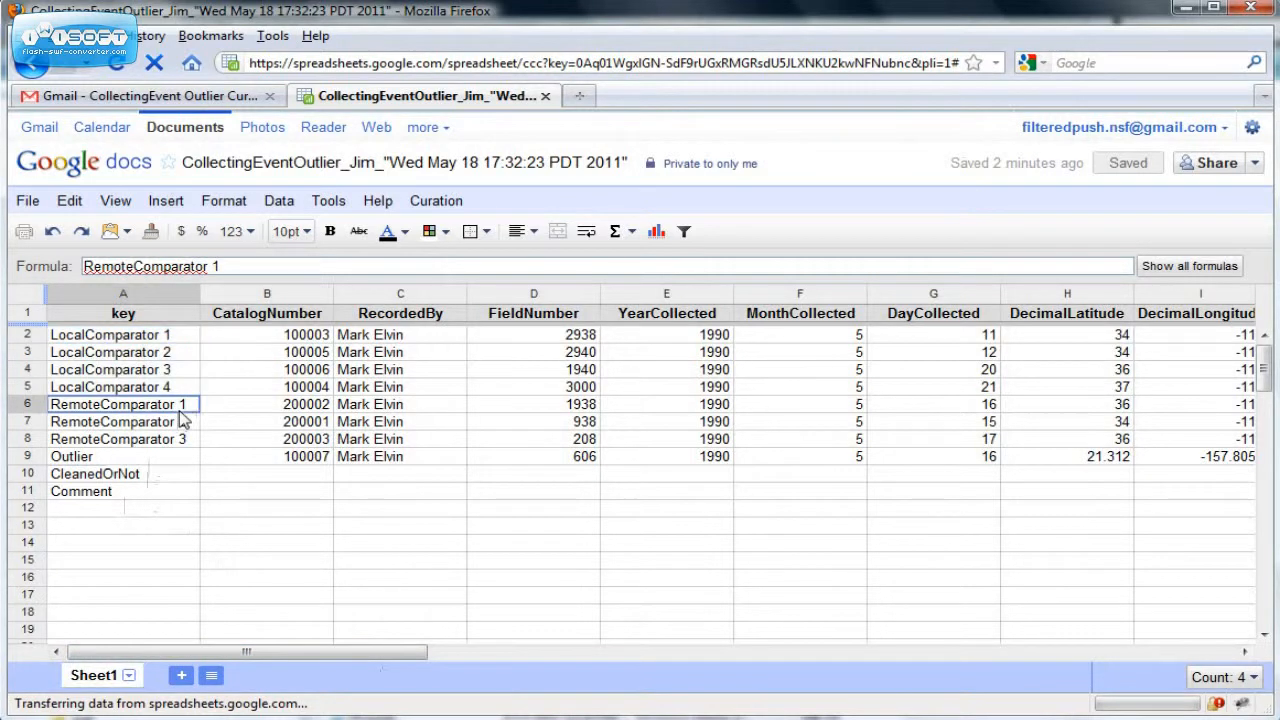
drag(176, 430, 172, 438)
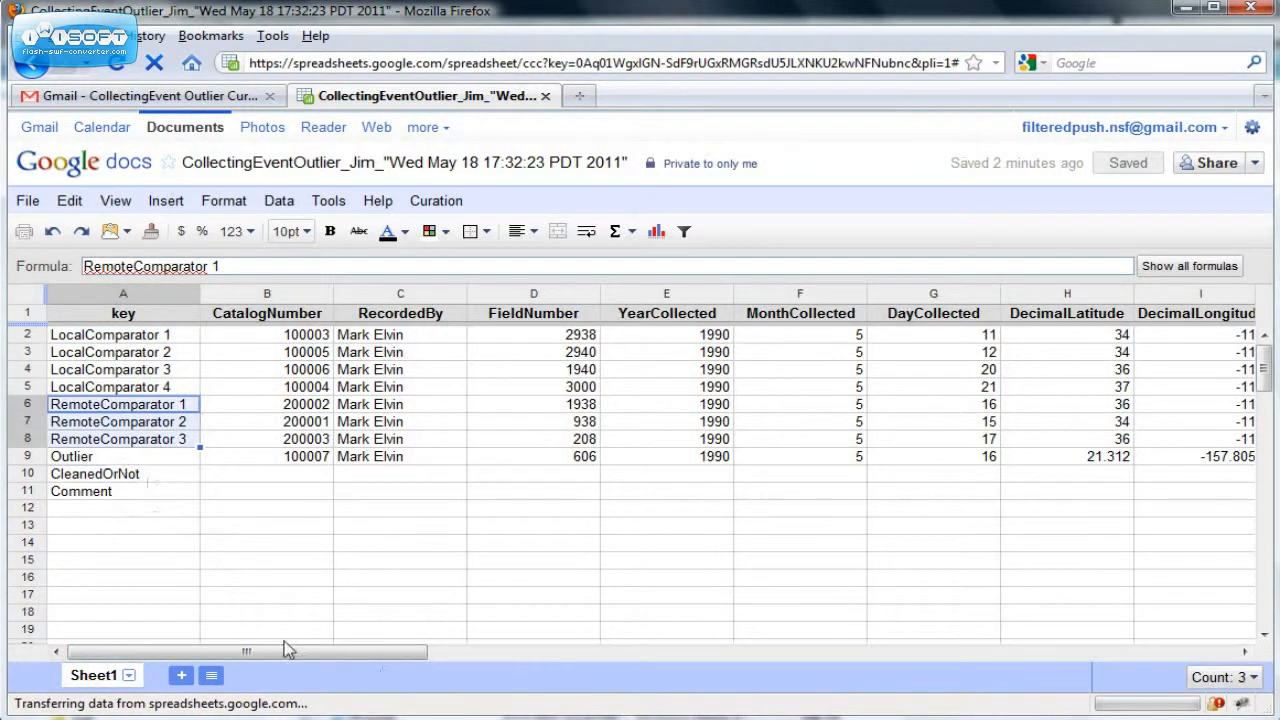
drag(274, 653, 520, 664)
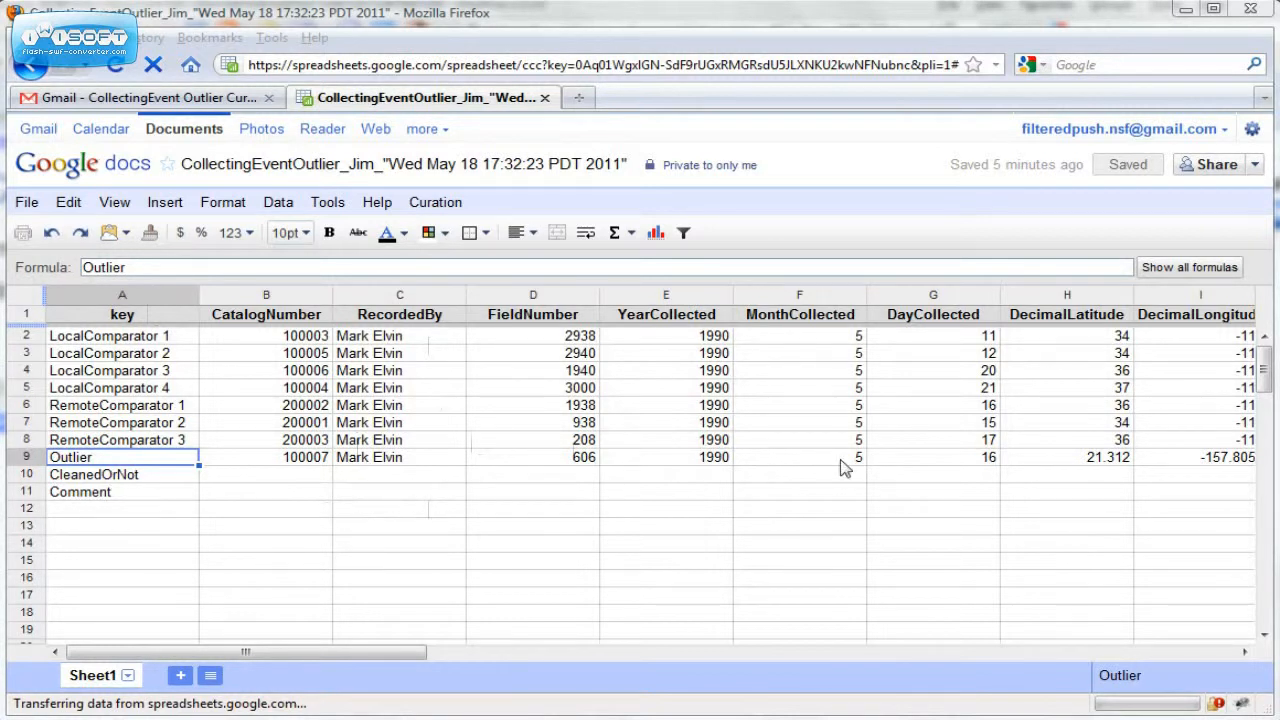
Set the YearCollected value of the Outlier row to 1994.
click(706, 460)
double_click(731, 456)
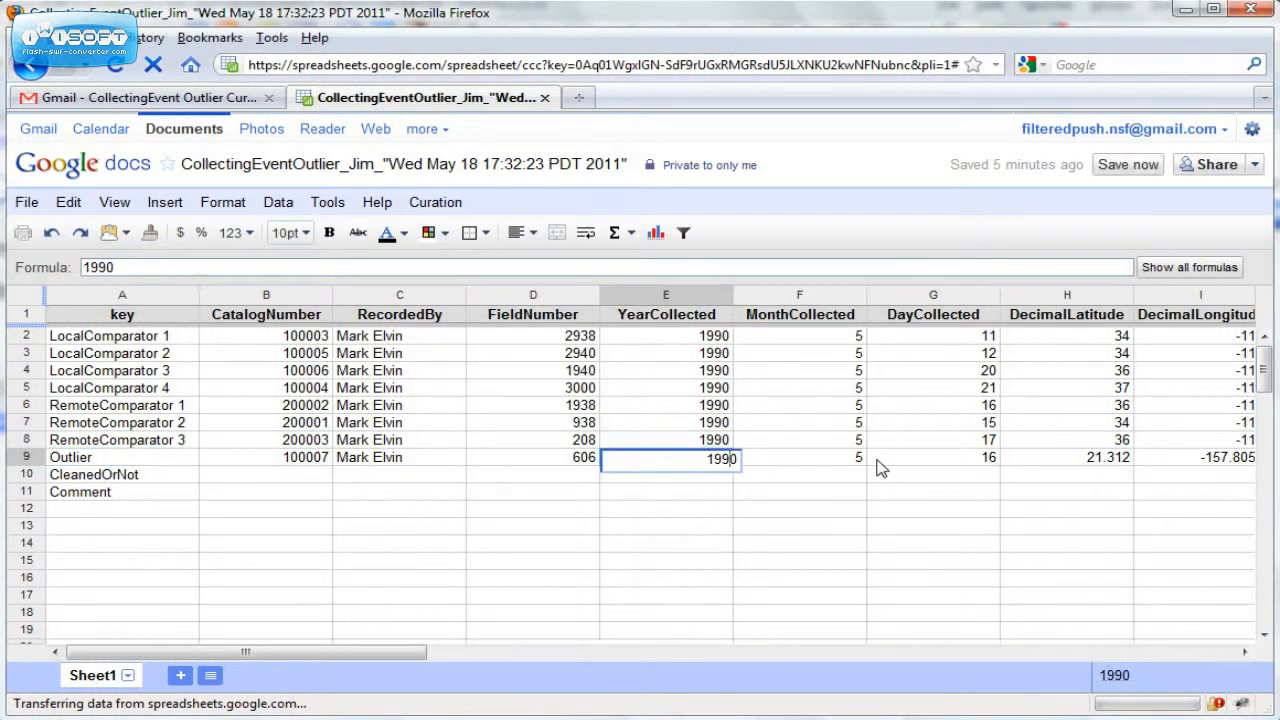
click(362, 460)
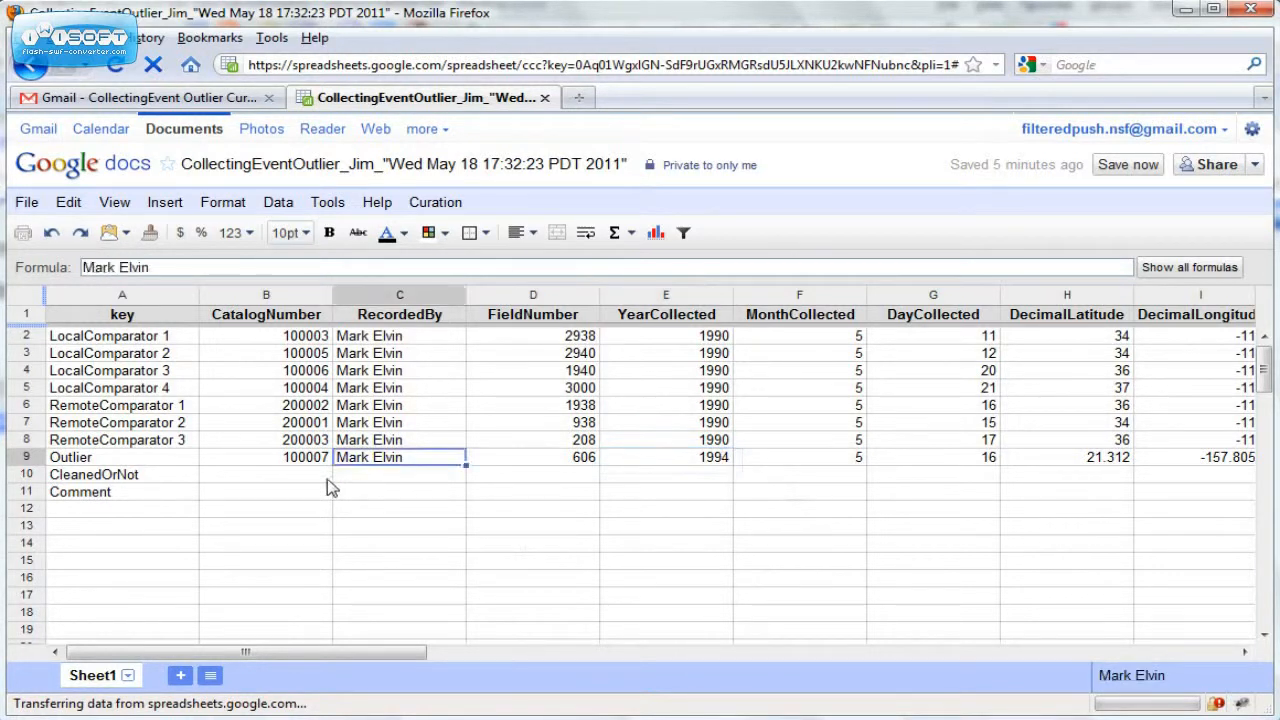
Enter "yes" for CleanedOrNot and "wrong year" as the Comment in the CatalogNumber column.
double_click(322, 478)
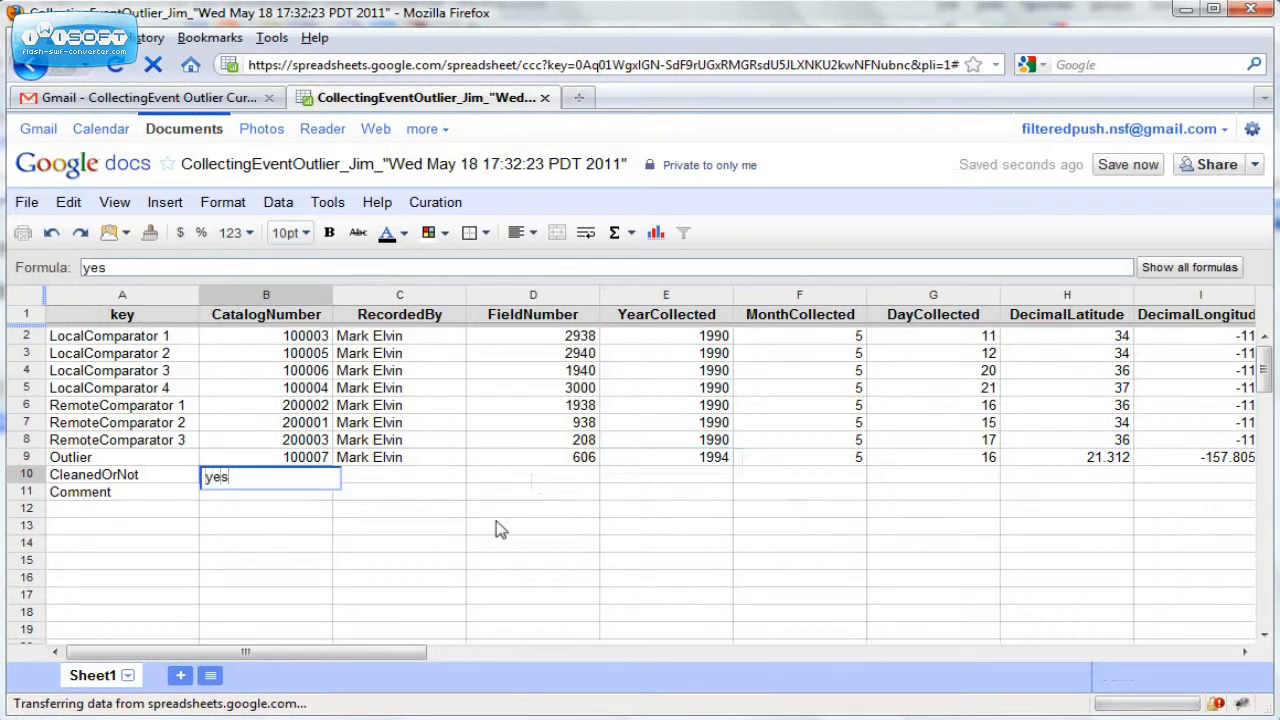
click(386, 502)
click(262, 494)
text(wrong year)
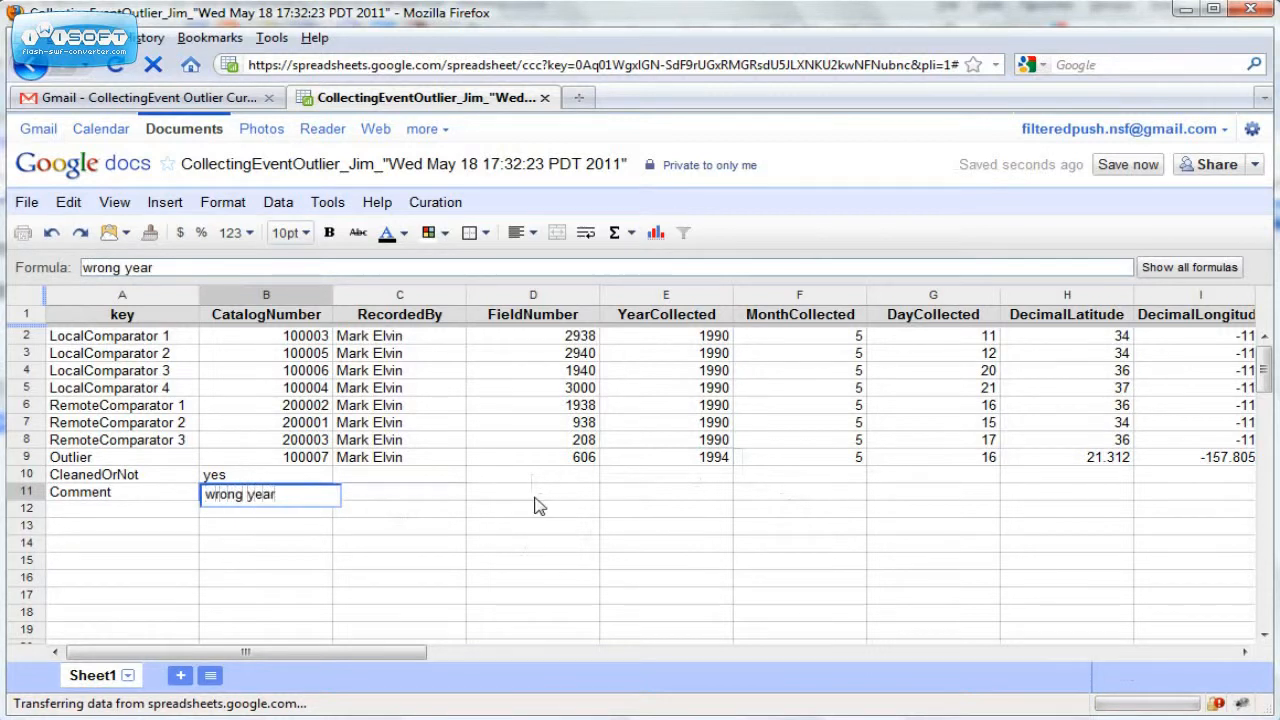
click(393, 499)
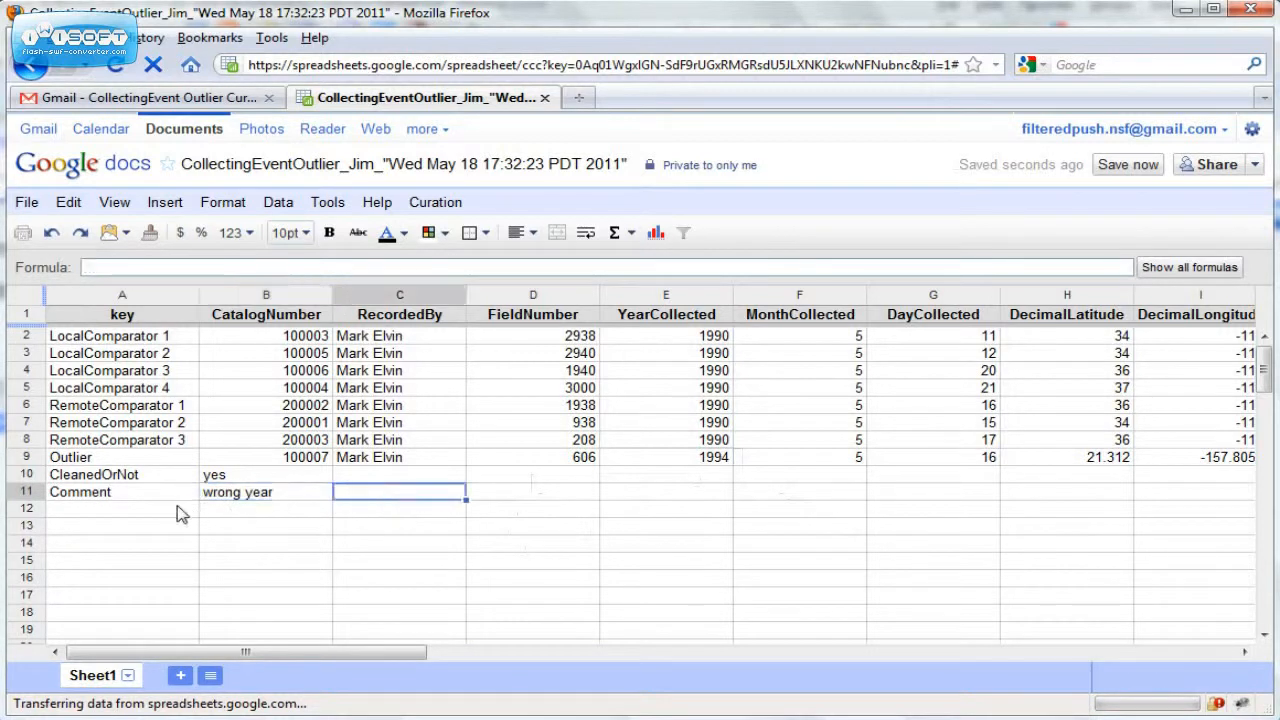
Run the spreadsheet's curation command on the edited outlier record.
click(435, 202)
click(434, 231)
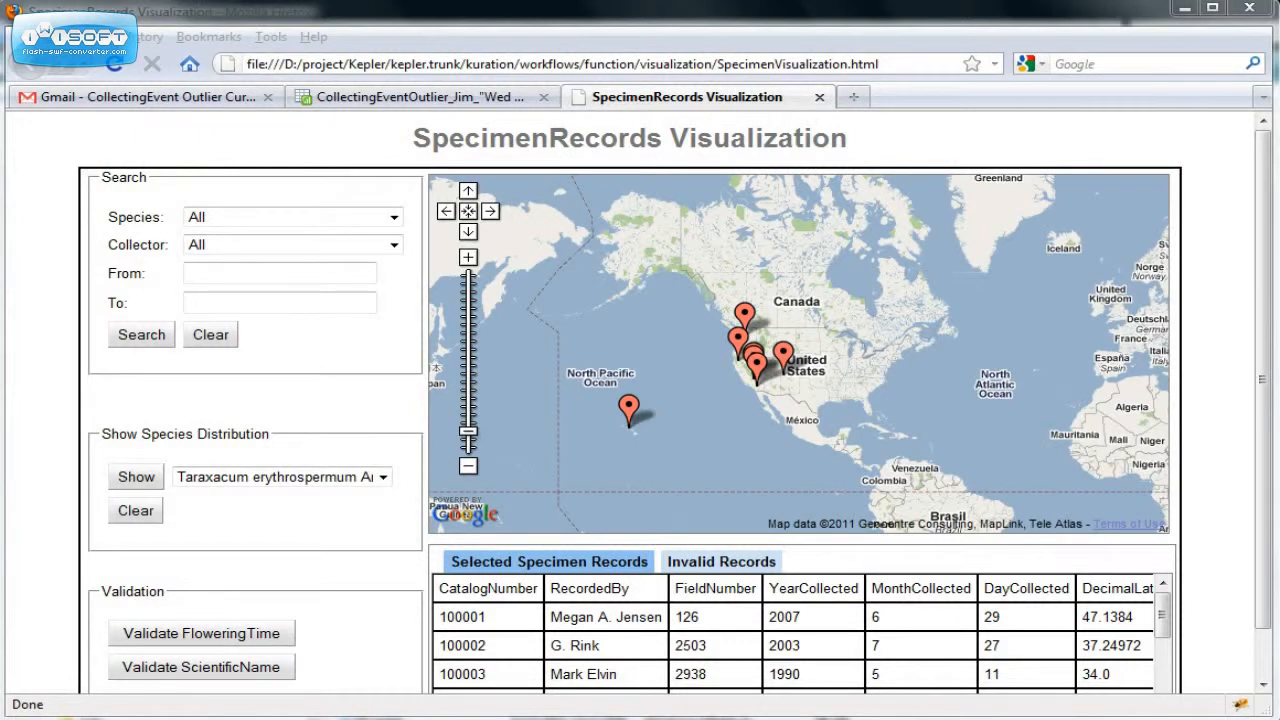
Inspect a specimen marker in the SpecimenRecords Visualization and search for records of the species Logfia gallica Coss. & Germ.
click(787, 357)
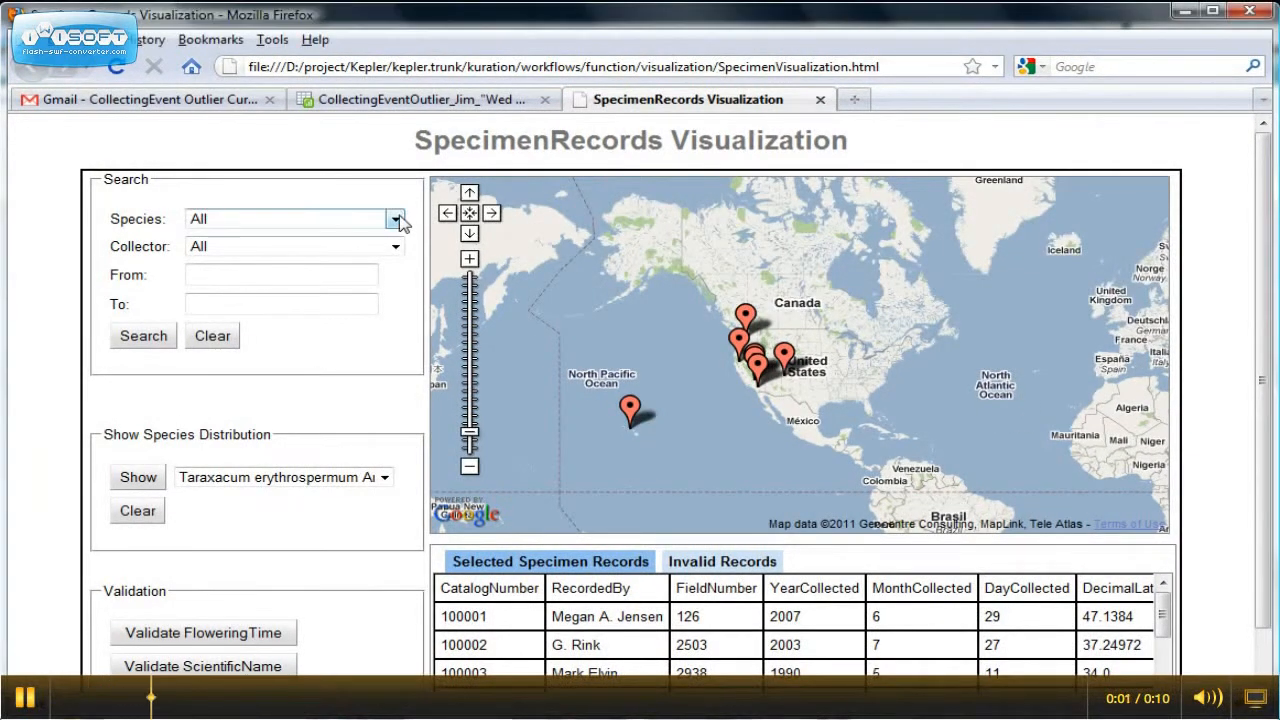
click(396, 219)
click(260, 303)
click(140, 336)
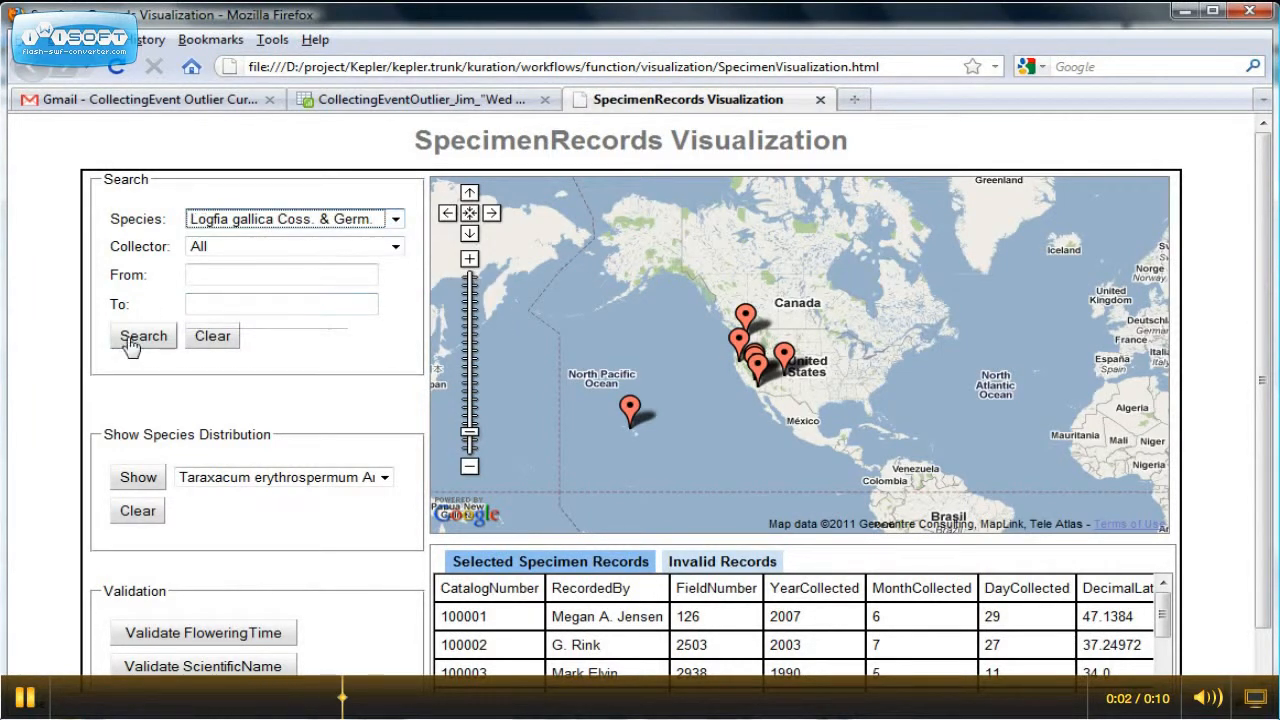
Show the species distribution of Logfia gallica Coss. & Germ. on the map and enlarge it for inspection.
click(384, 477)
click(310, 548)
click(145, 482)
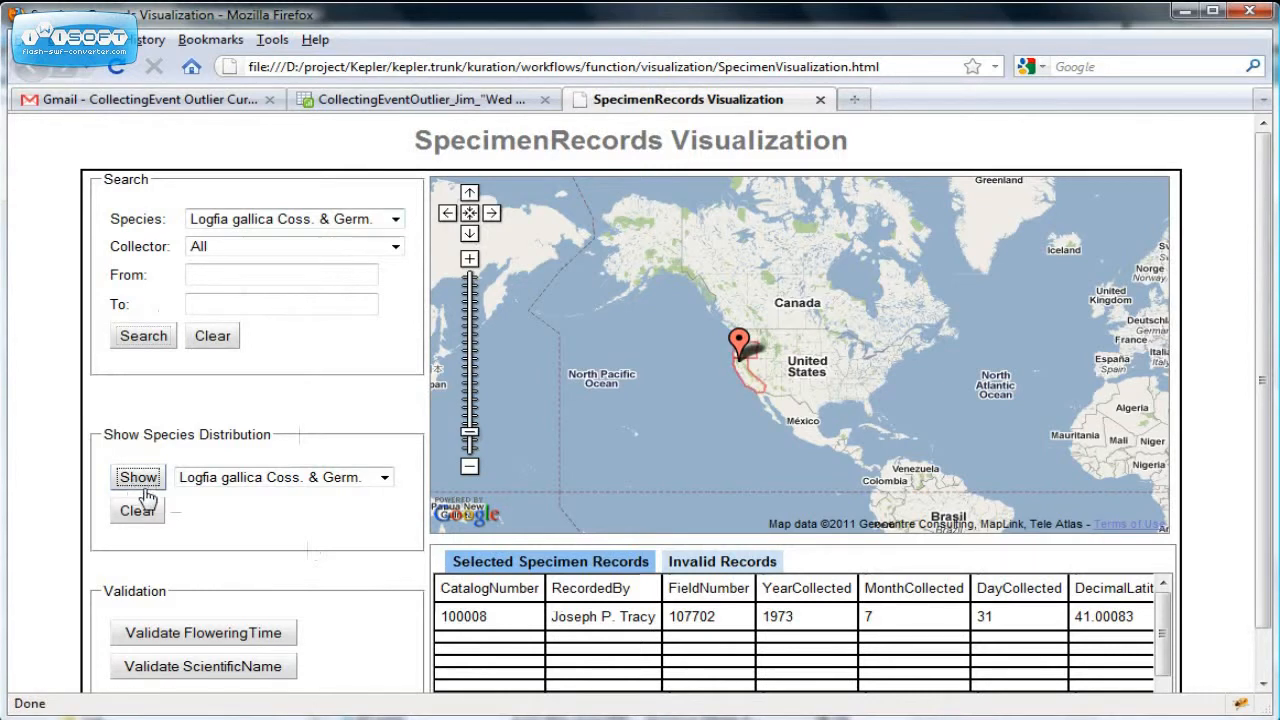
click(468, 260)
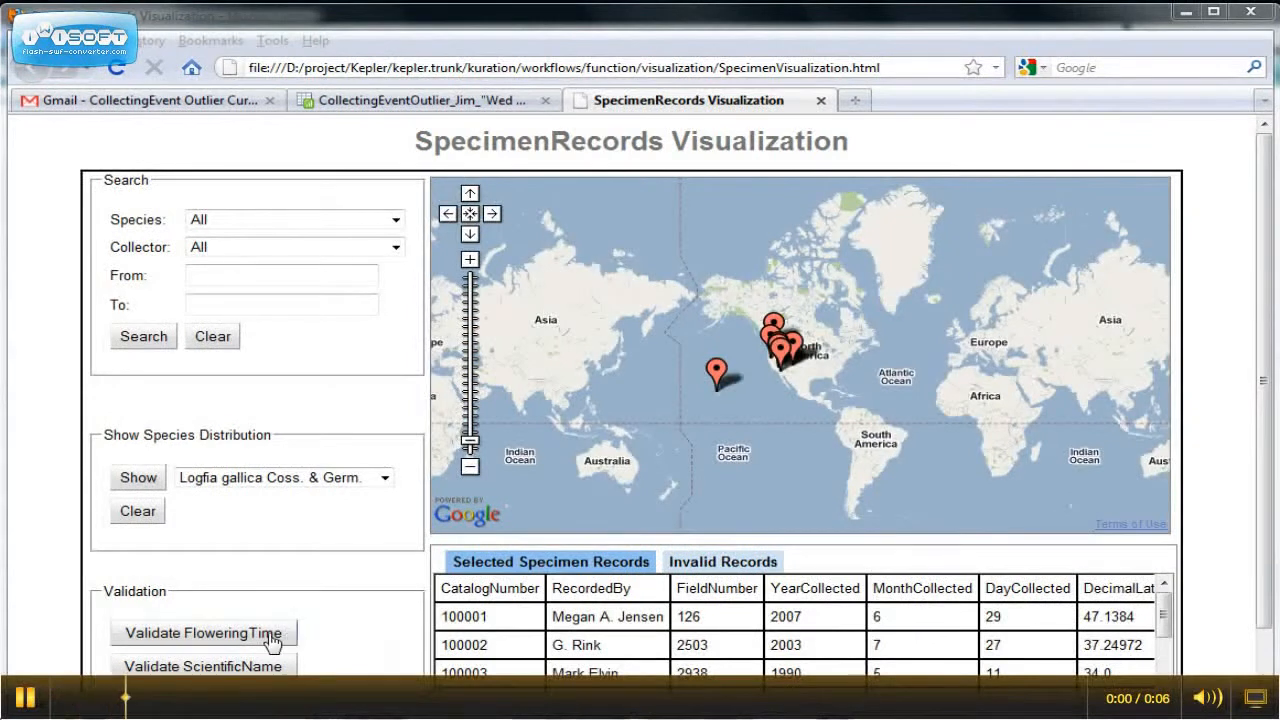
Validate the flowering time and scientific names of all specimen records, dismissing each message.
click(268, 640)
click(455, 438)
click(270, 664)
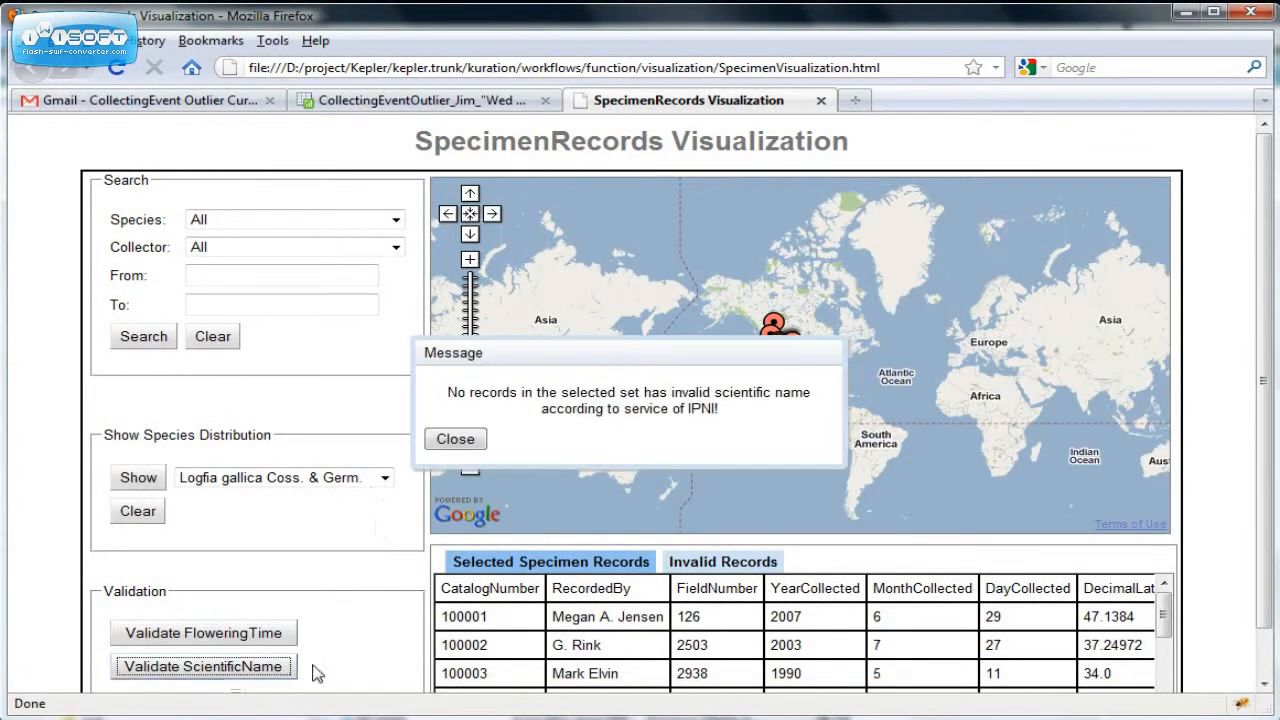
click(476, 447)
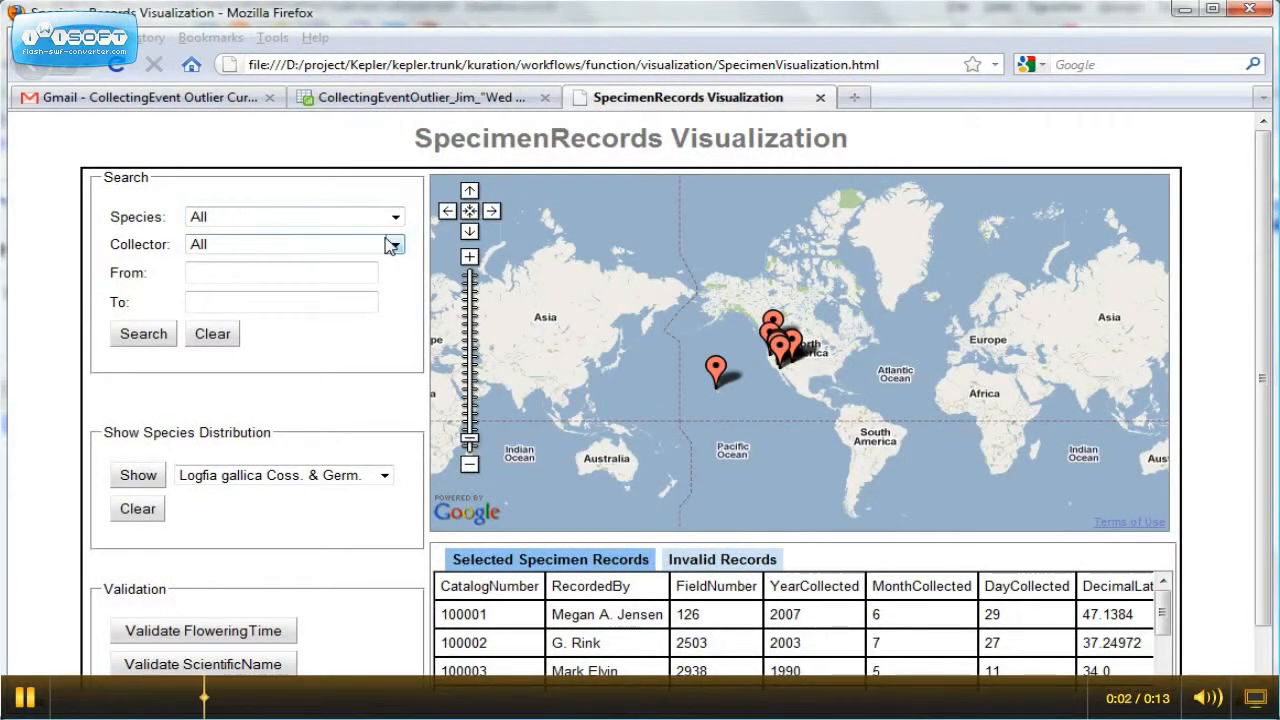
Search for specimen records by the collector of record 100003, dated from 05-1990 to 06-1990.
click(396, 246)
click(206, 293)
click(262, 275)
text(05-1990)
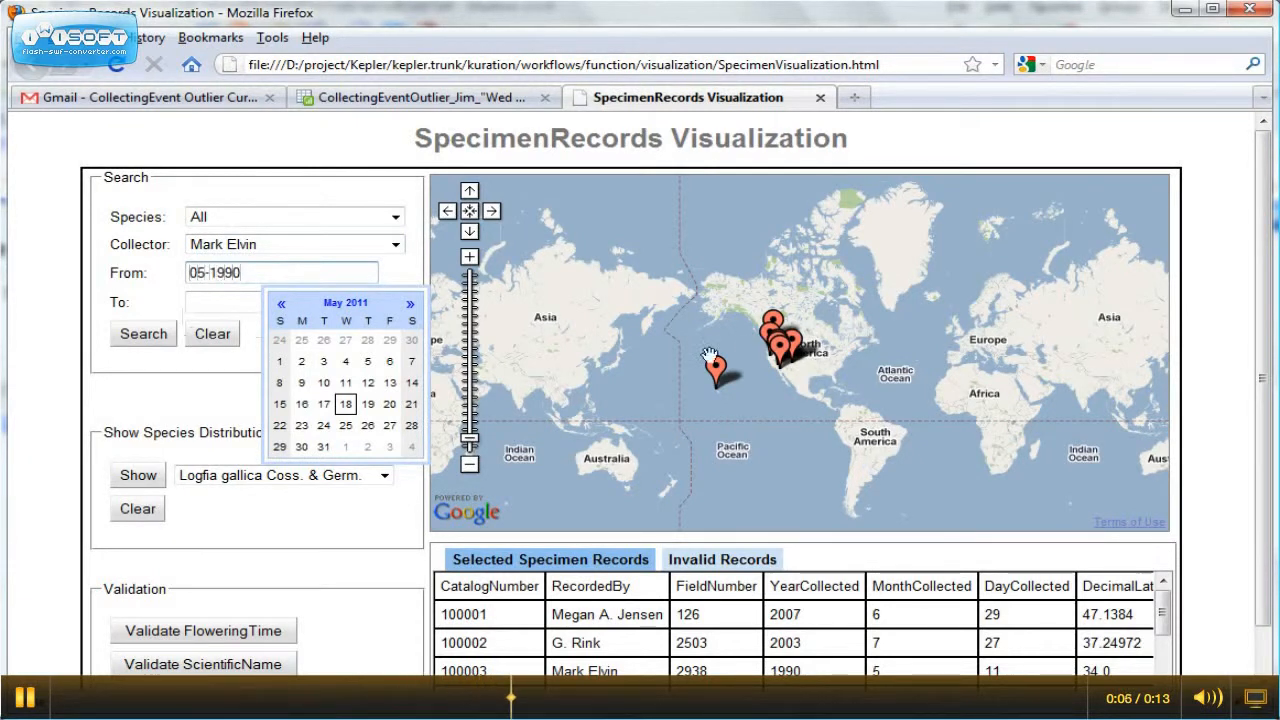
key(Tab)
text(06-1990)
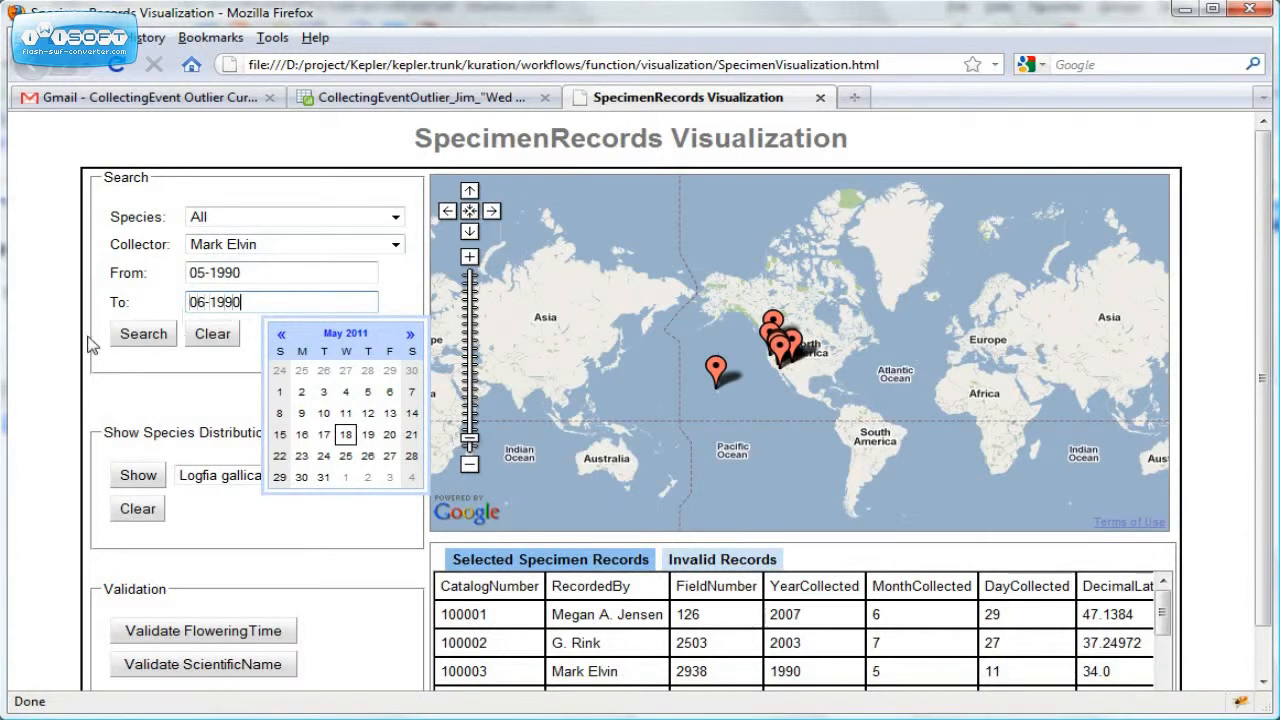
click(140, 336)
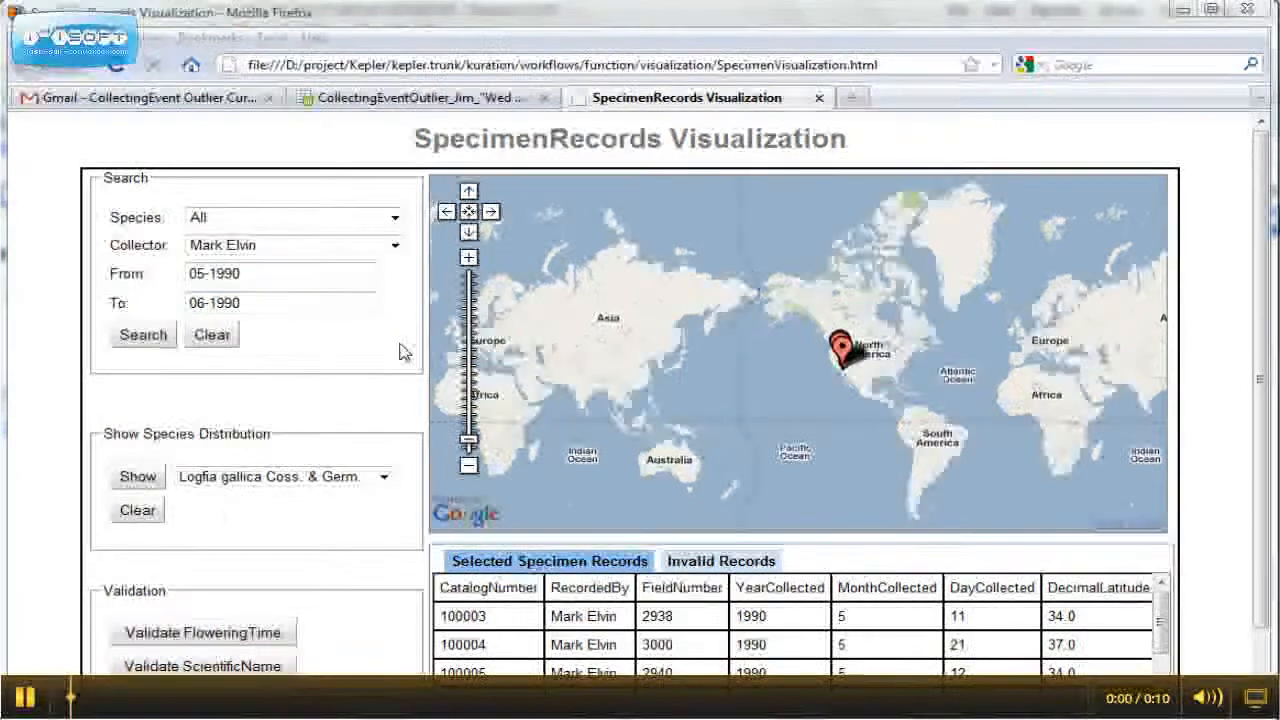
Rerun the collector search without a date range and inspect the collecting date of the marker in the Pacific Ocean.
click(266, 274)
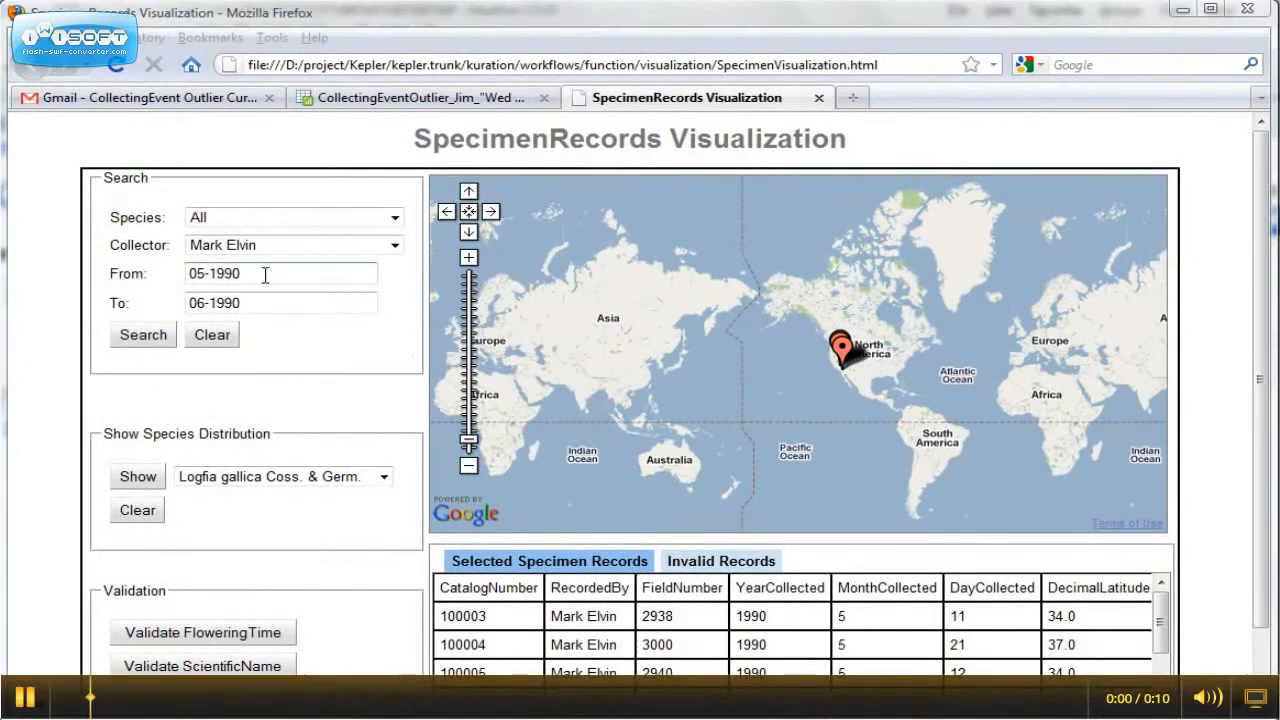
key(BackSpace)
key(BackSpace)
key(BackSpace)
key(BackSpace)
key(BackSpace)
key(BackSpace)
key(BackSpace)
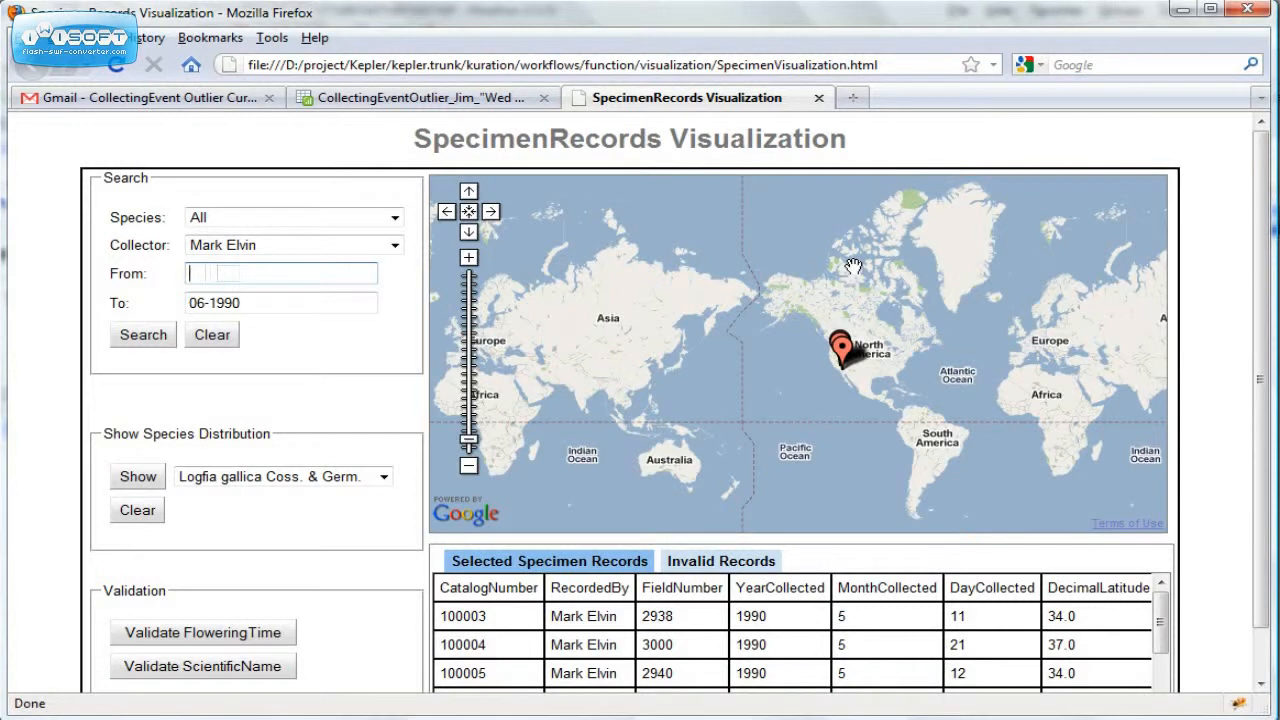
click(257, 302)
key(ctrl+a)
key(BackSpace)
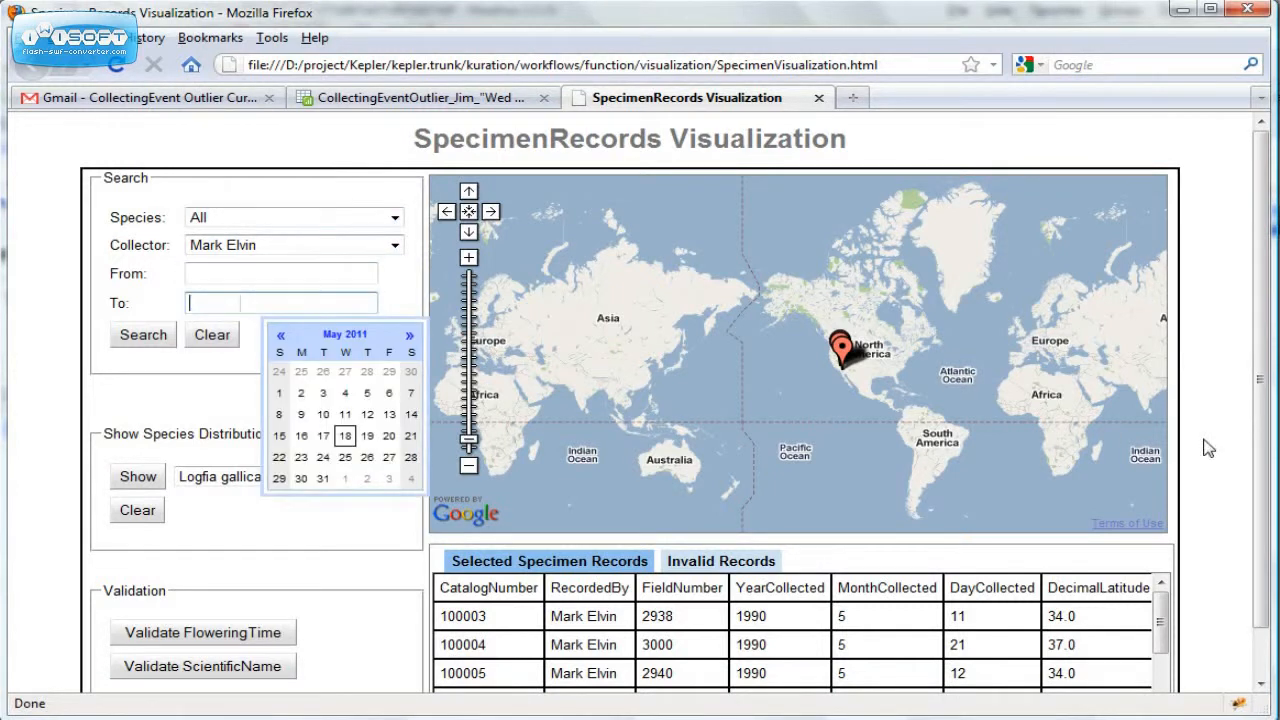
click(143, 335)
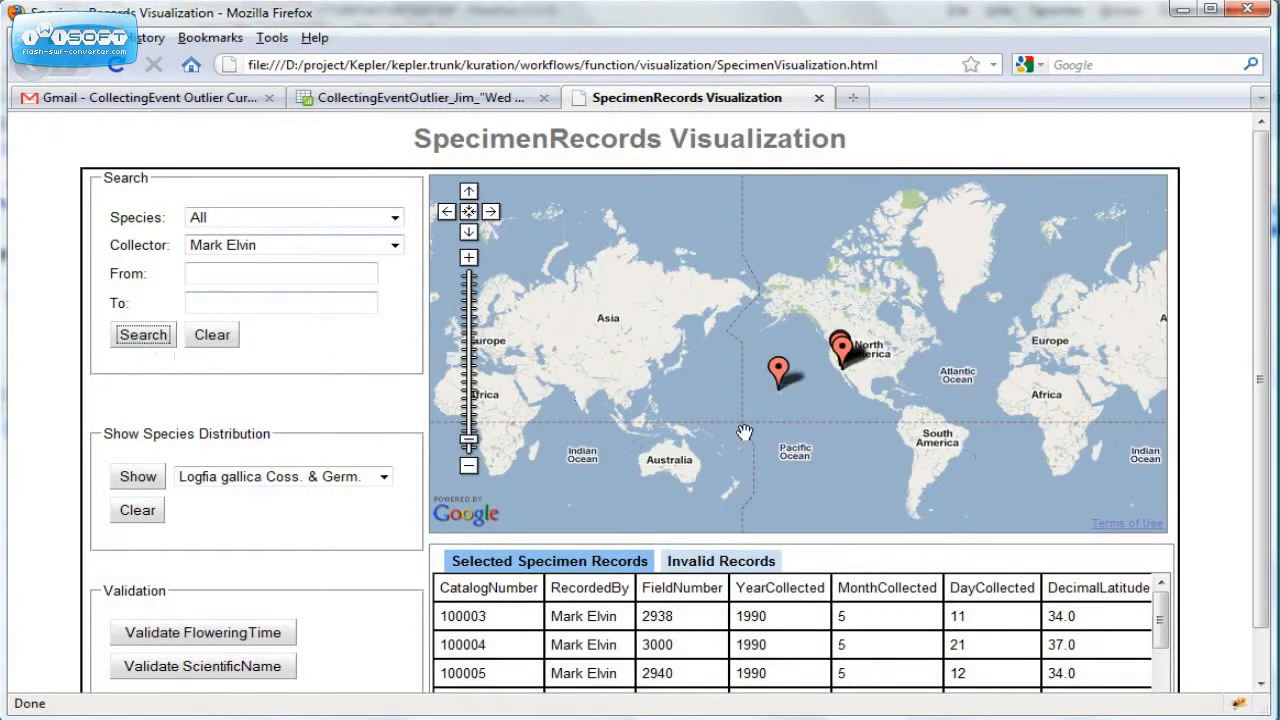
click(778, 372)
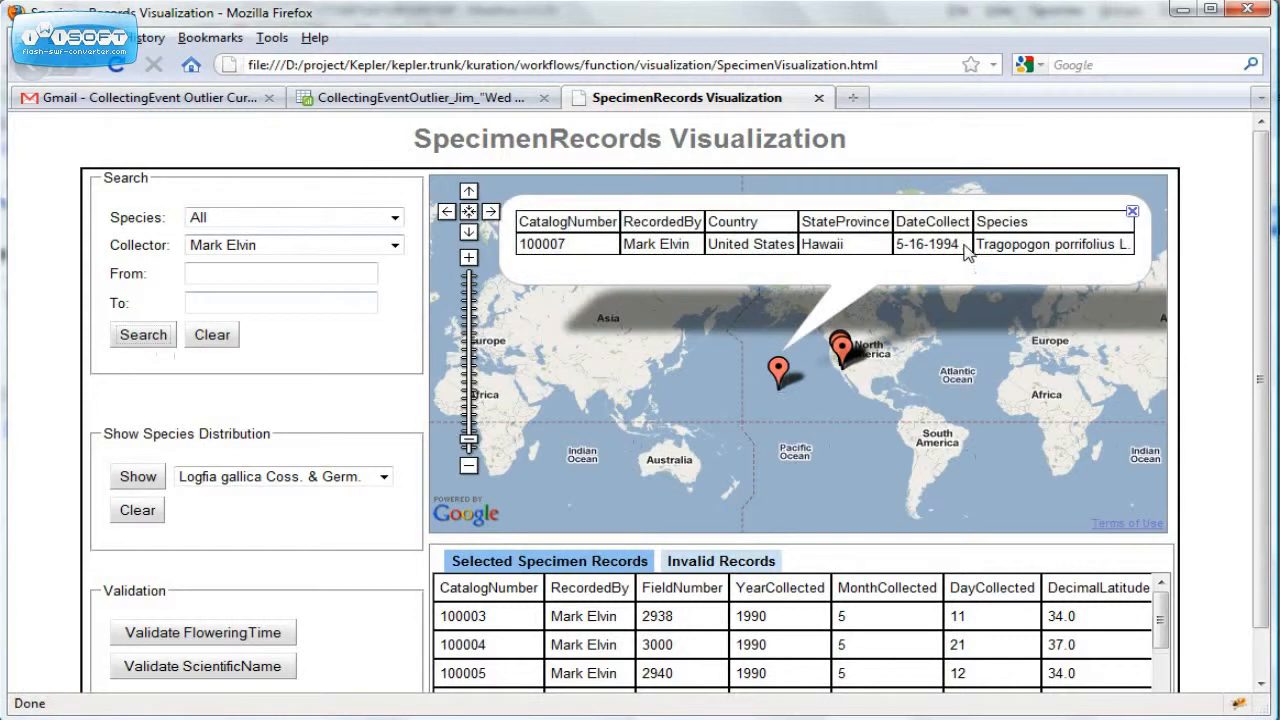
drag(966, 252, 866, 252)
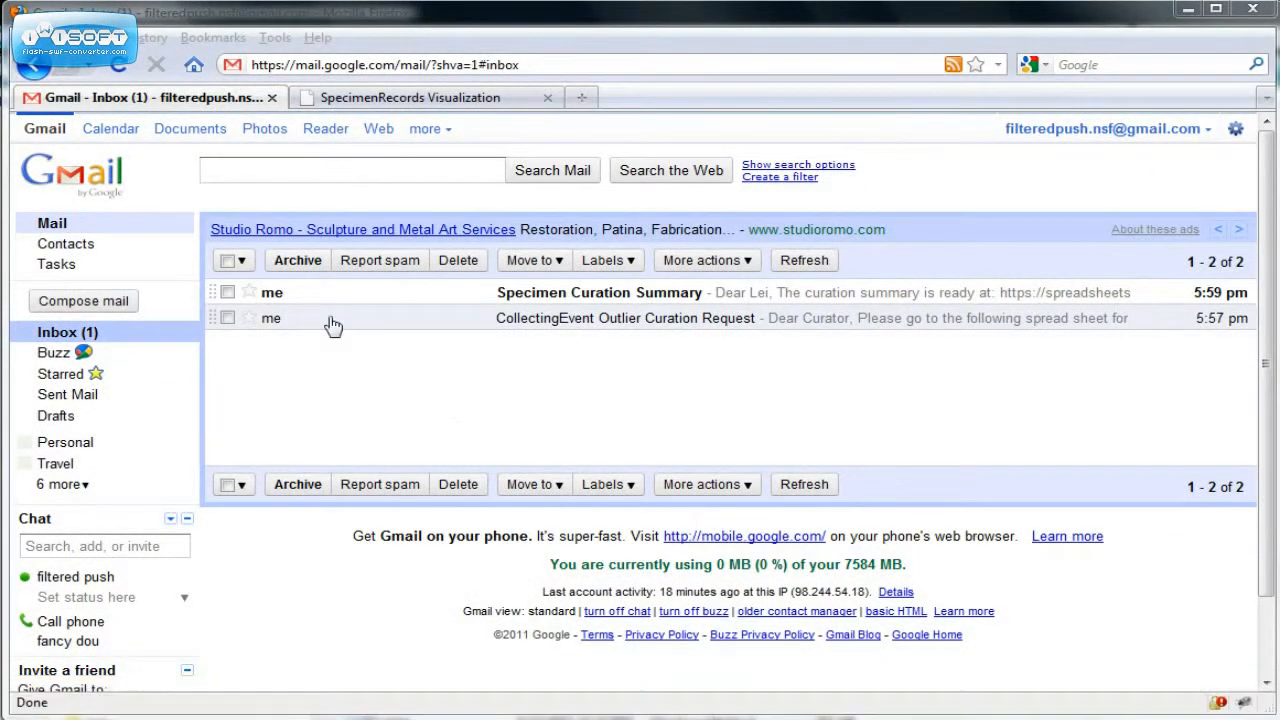
Open the spreadsheet linked in the Specimen Curation Summary e-mail and view its CleanedRecords sheet.
click(408, 296)
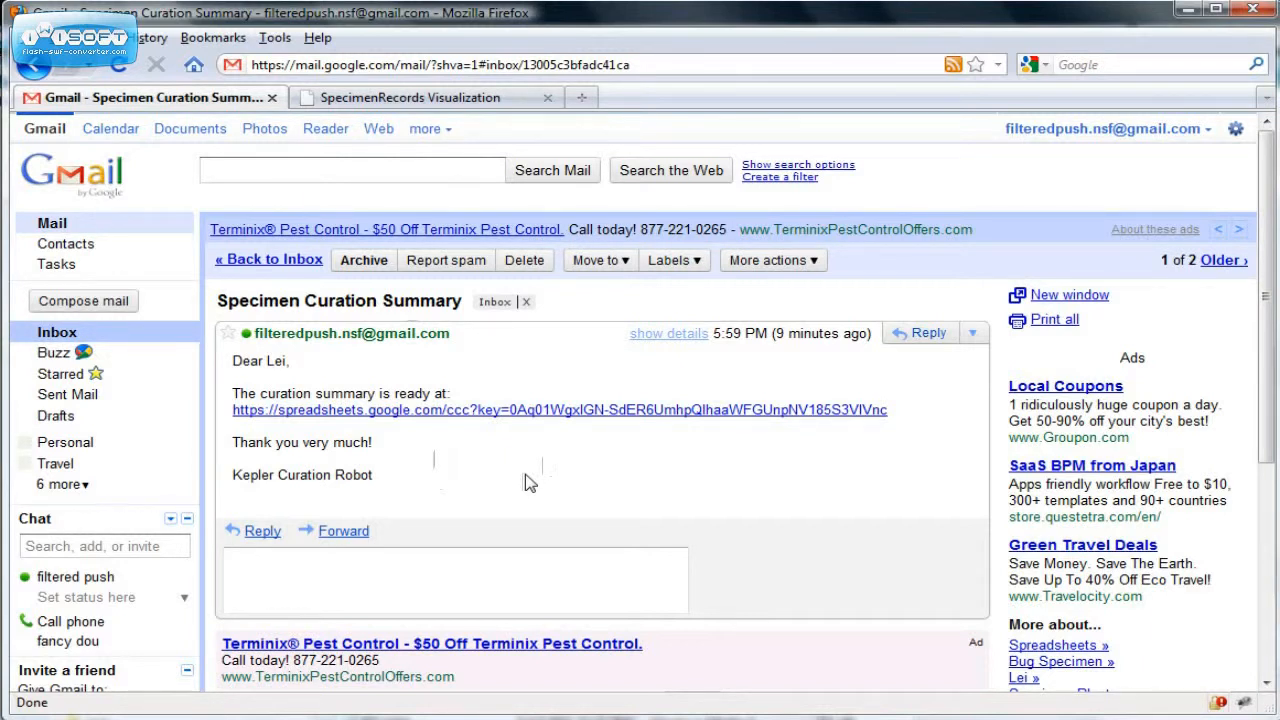
click(466, 410)
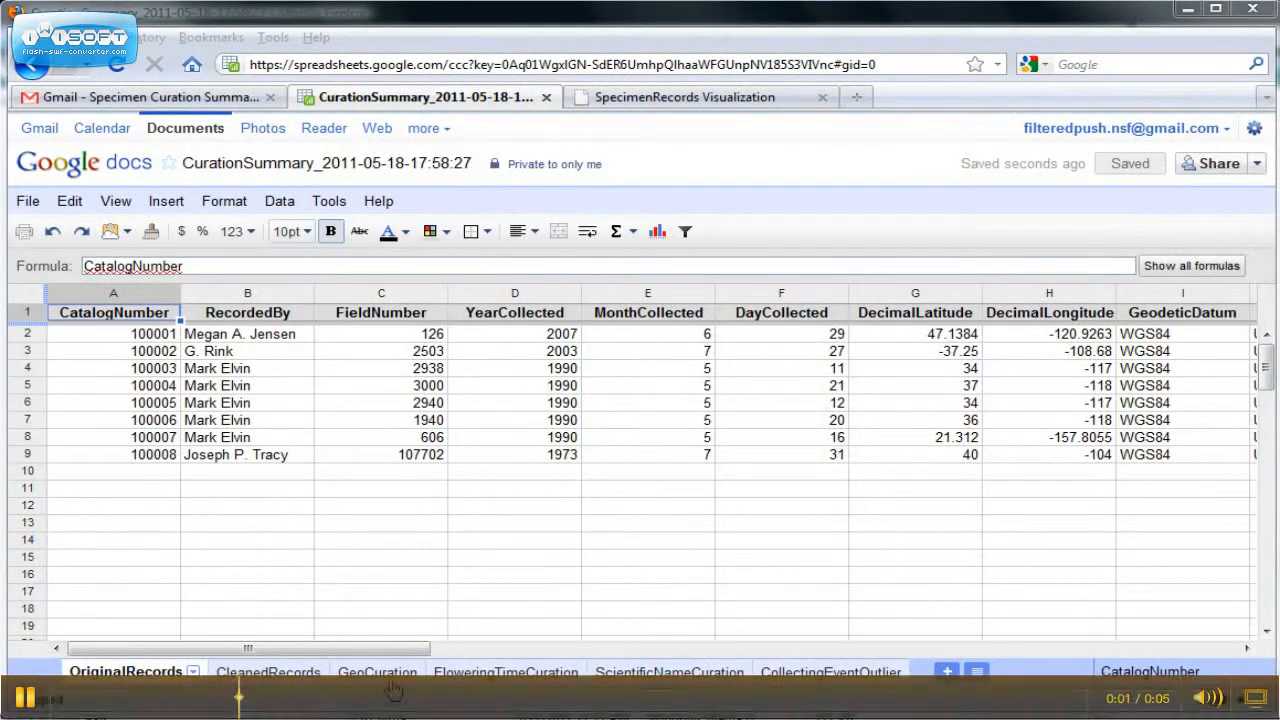
click(268, 676)
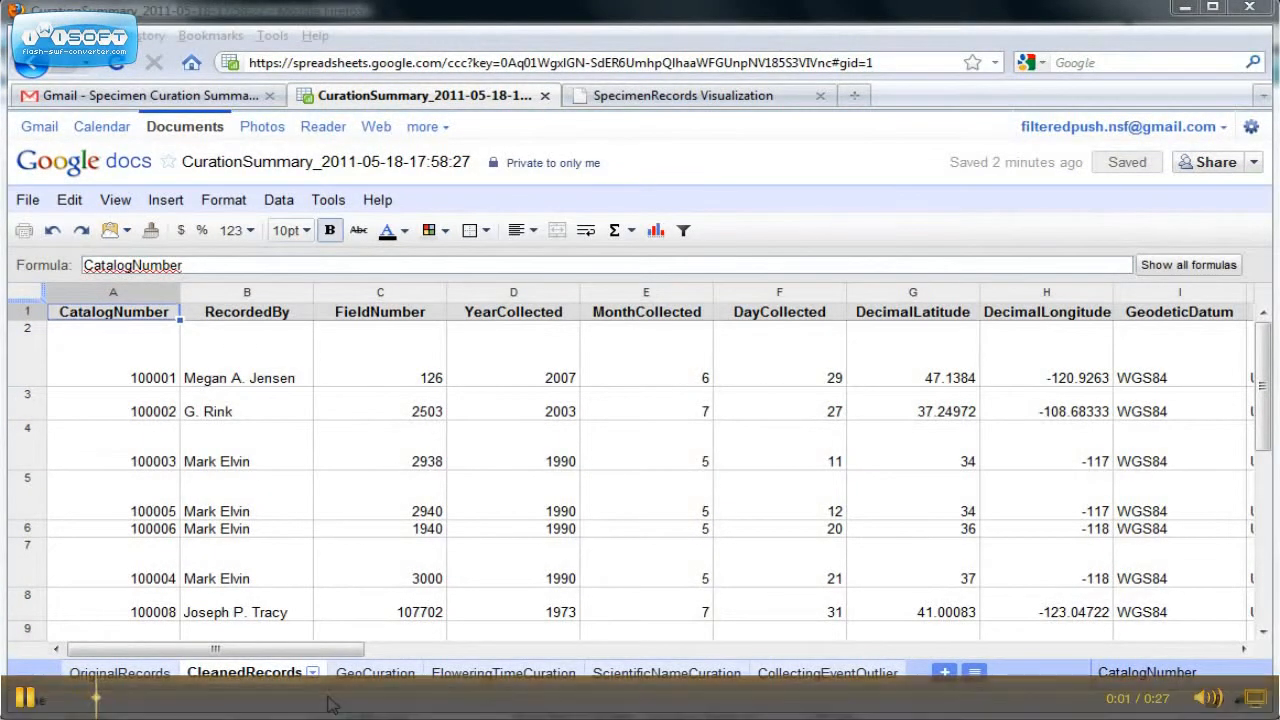
Examine the Original, Curated and Comment rows of the GeoCuration sheet.
click(375, 674)
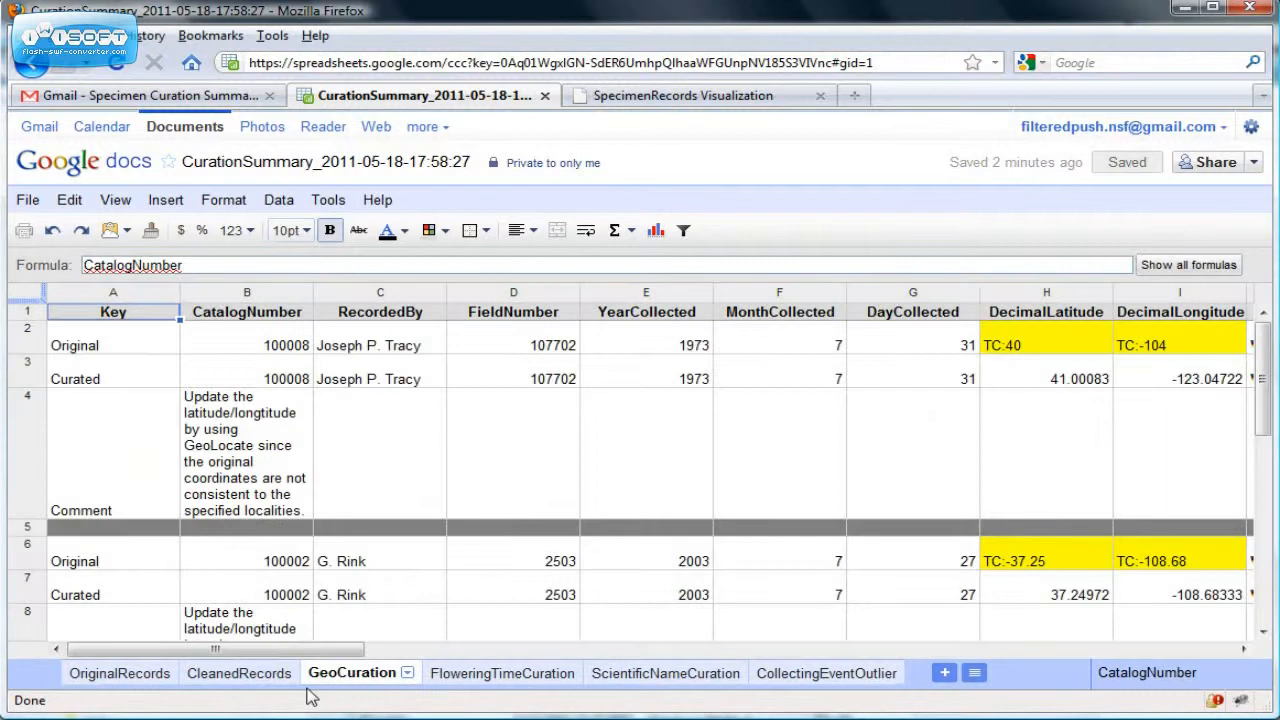
click(88, 345)
click(104, 565)
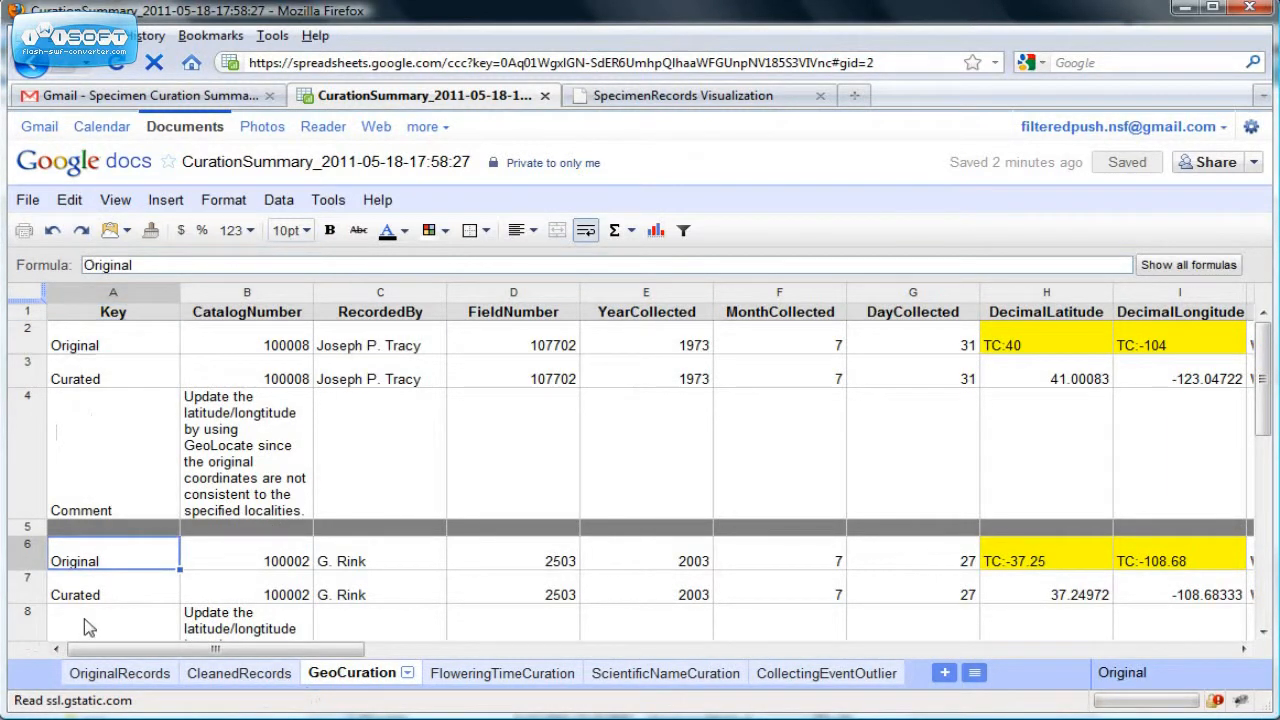
click(100, 342)
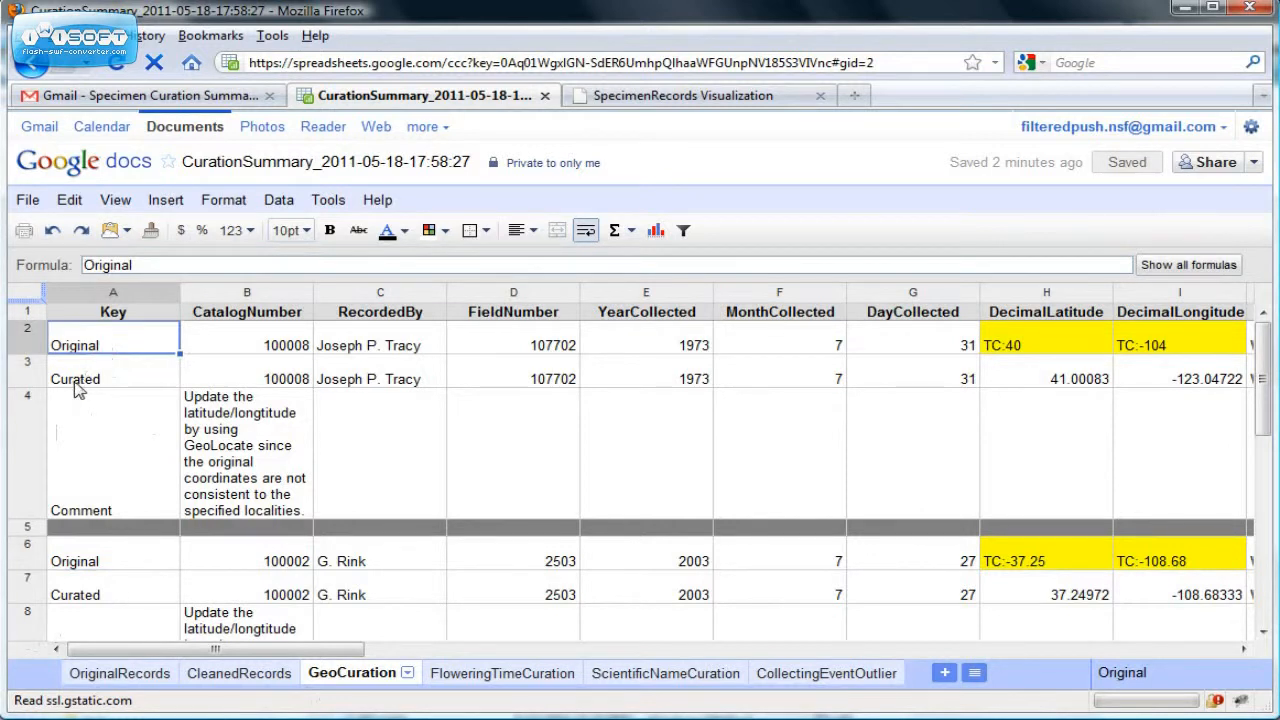
click(80, 382)
click(114, 466)
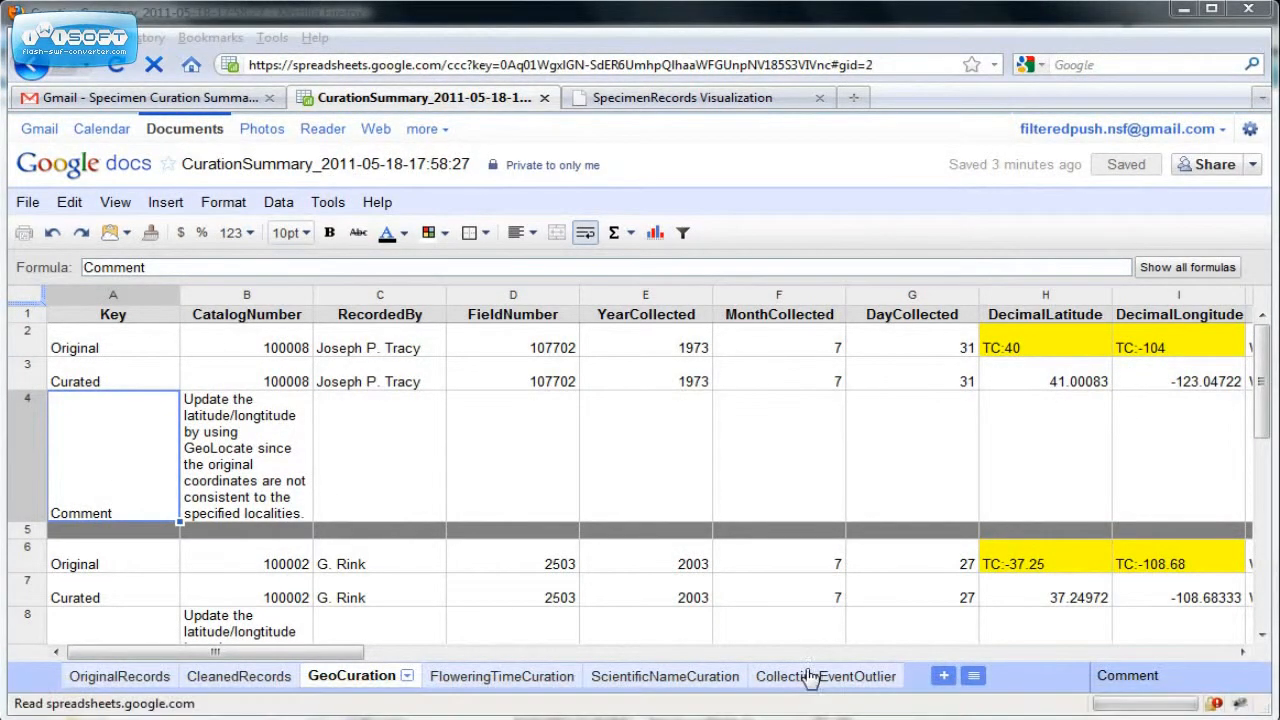
Examine the Comment and HumanCurated rows of record 100007 in the CollectingEventOutlier sheet.
click(808, 675)
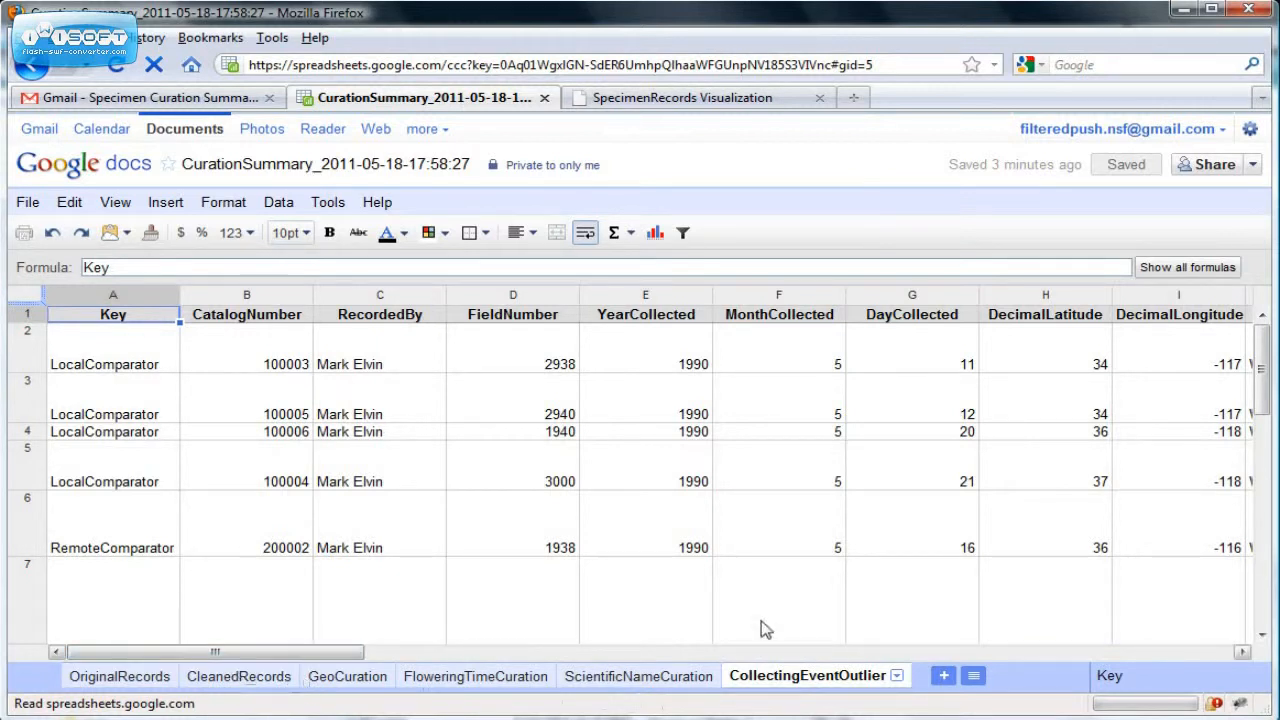
scroll(1270, 413, down, 1)
drag(1270, 413, 1268, 546)
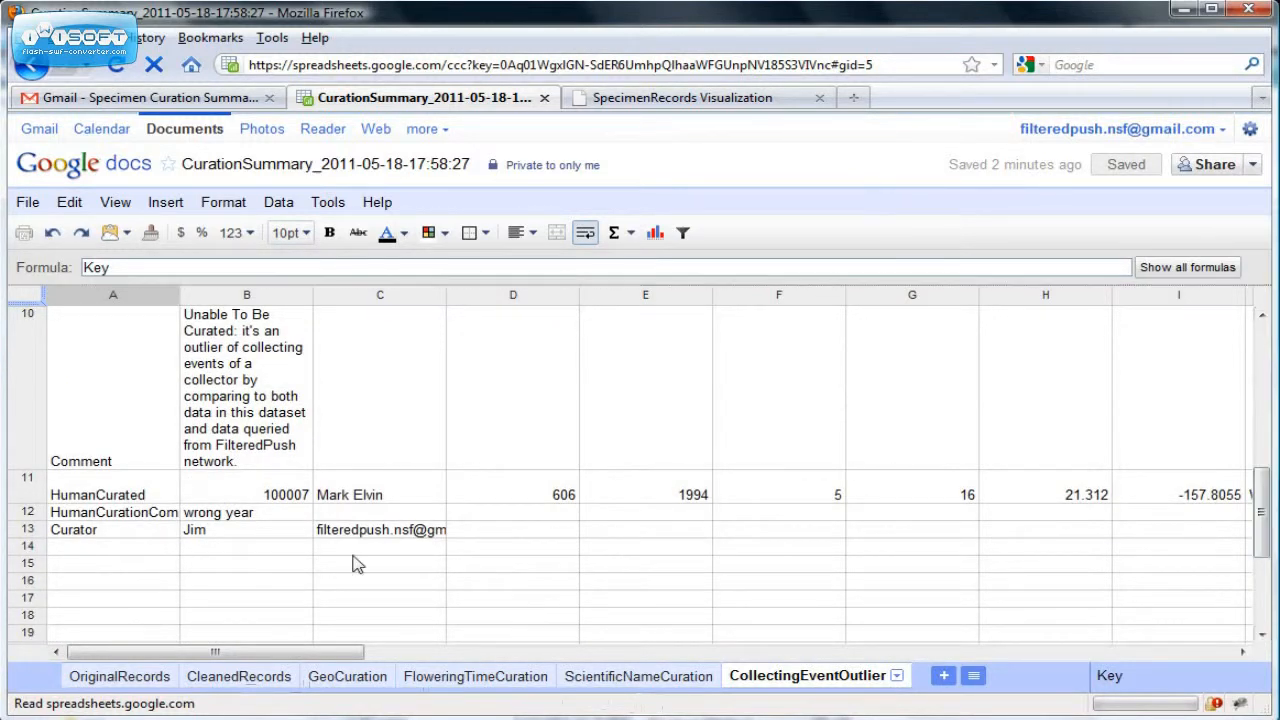
click(36, 430)
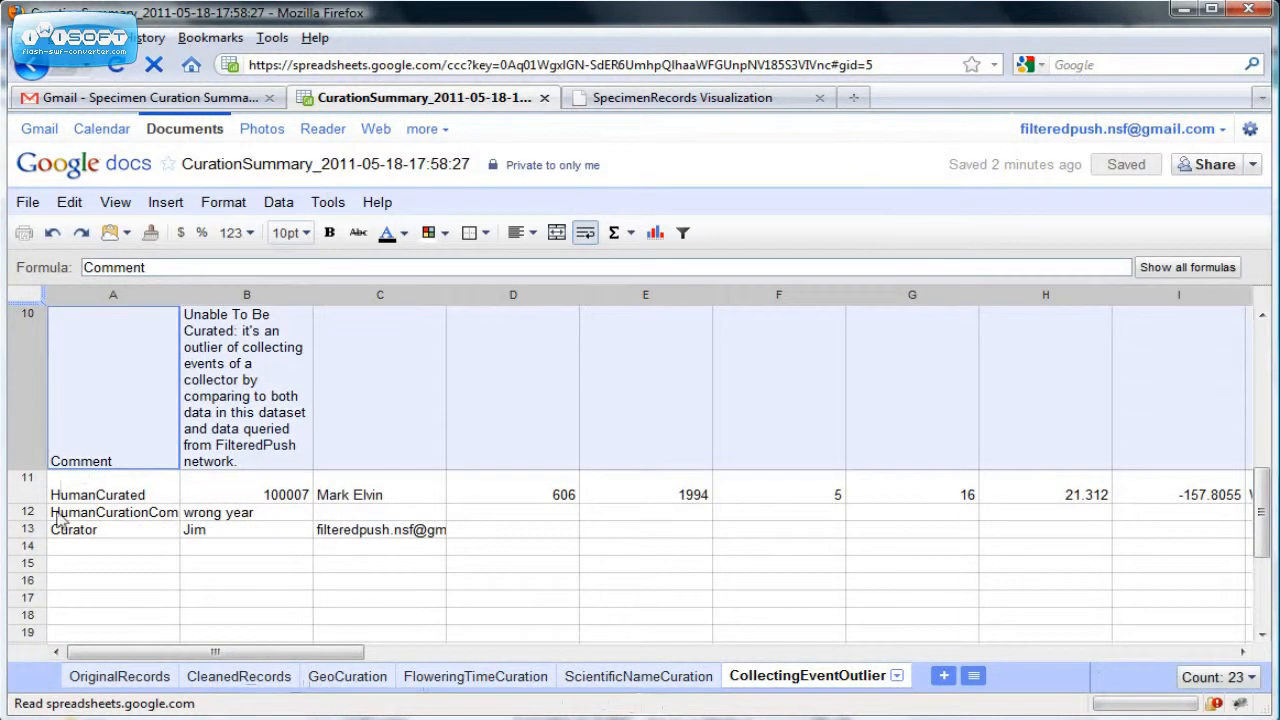
click(31, 489)
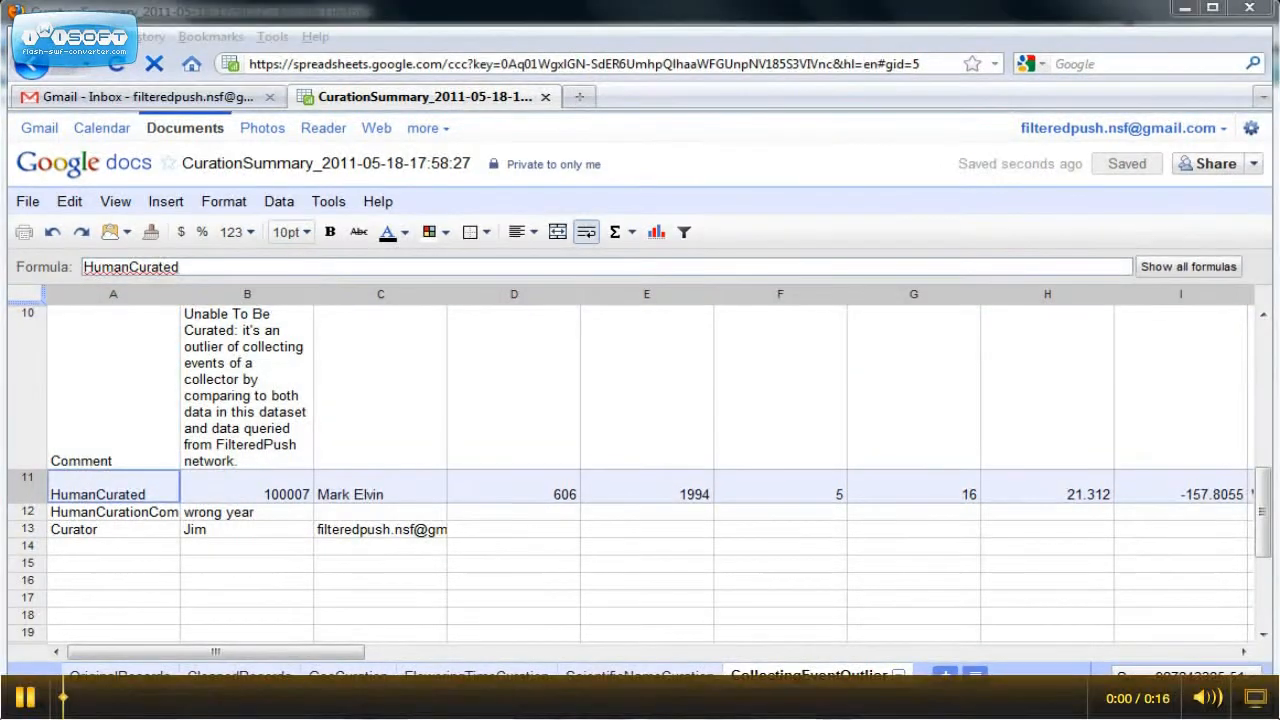
Open the FilteredPush Web site and log in with the account's user name and password.
click(210, 37)
click(256, 430)
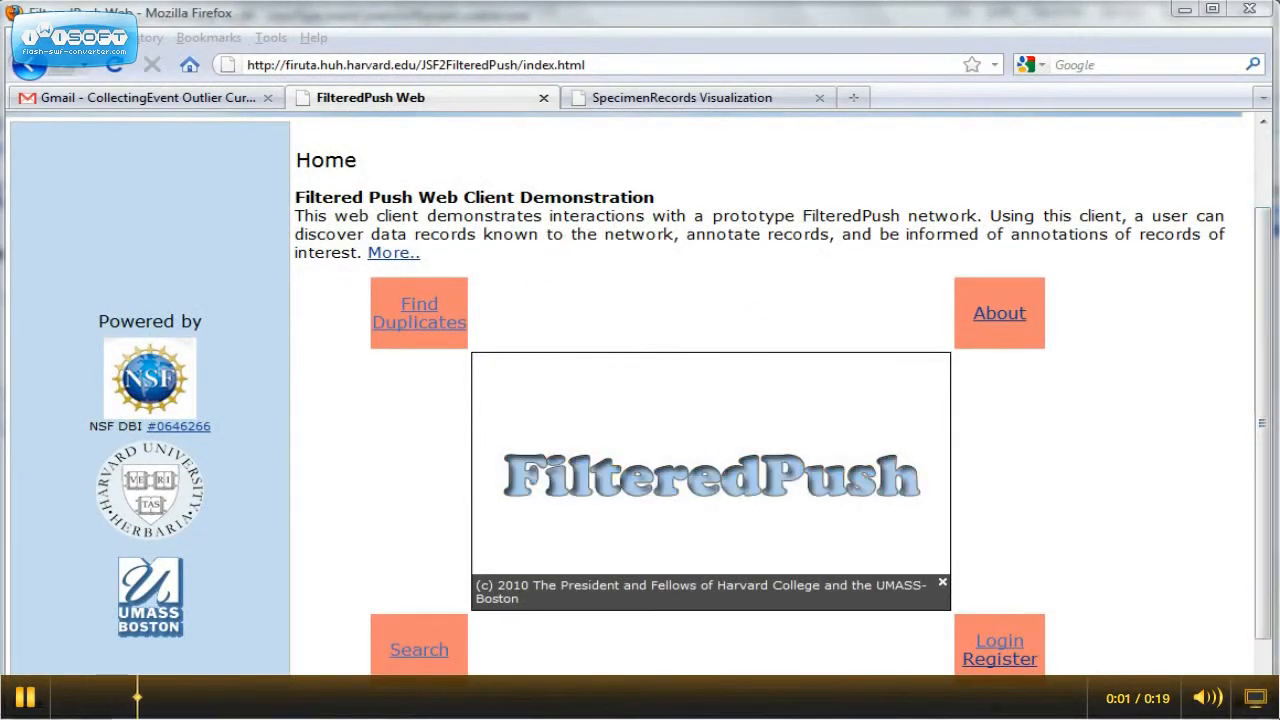
click(995, 641)
click(428, 300)
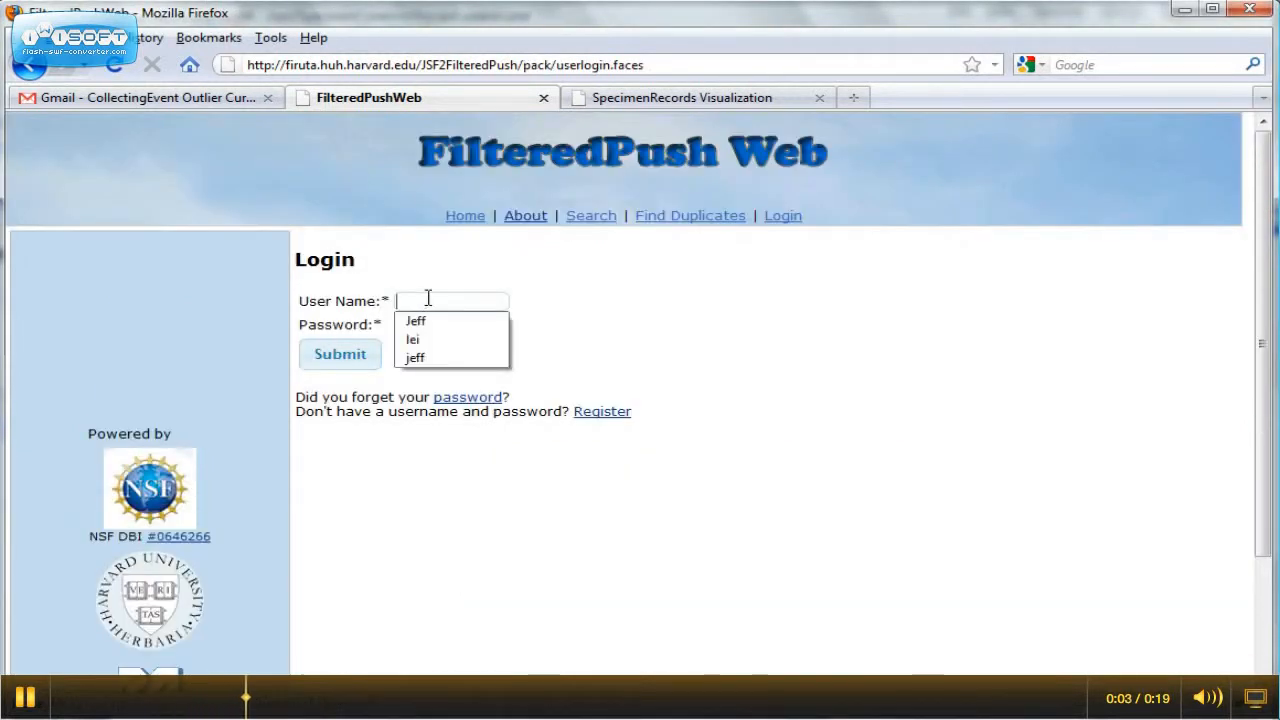
click(424, 323)
key(Tab)
text(●)
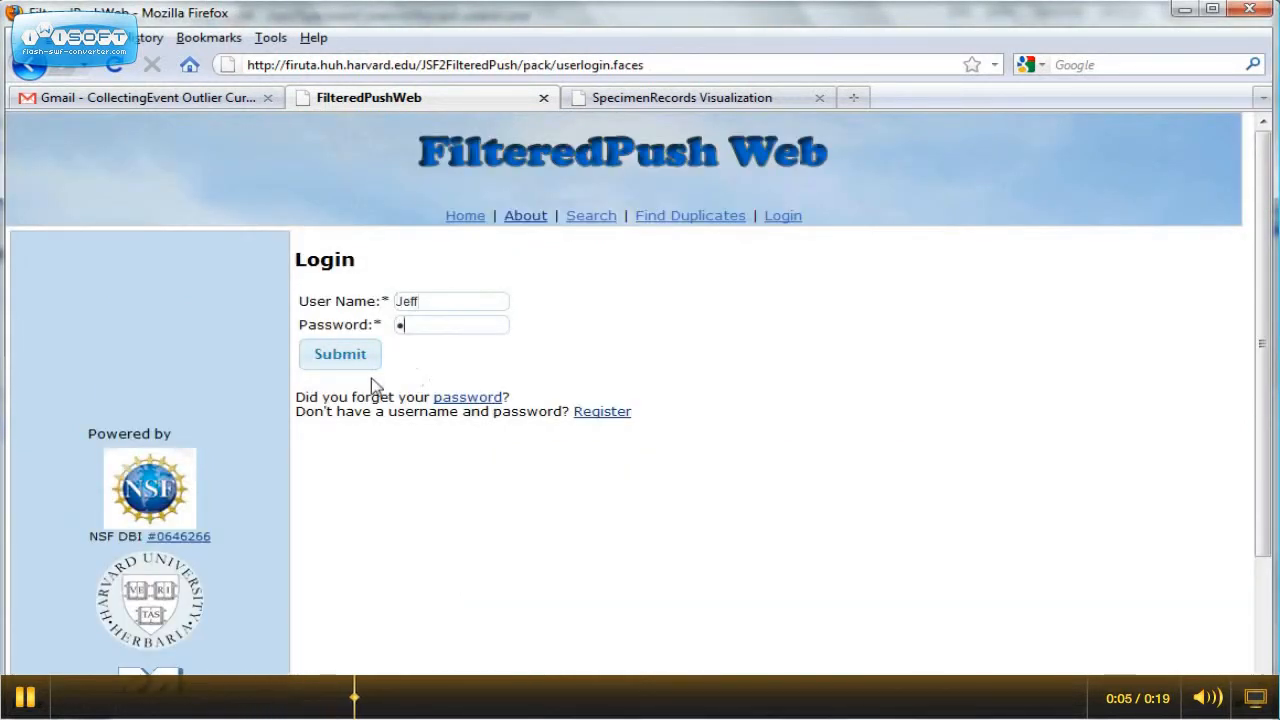
key(Return)
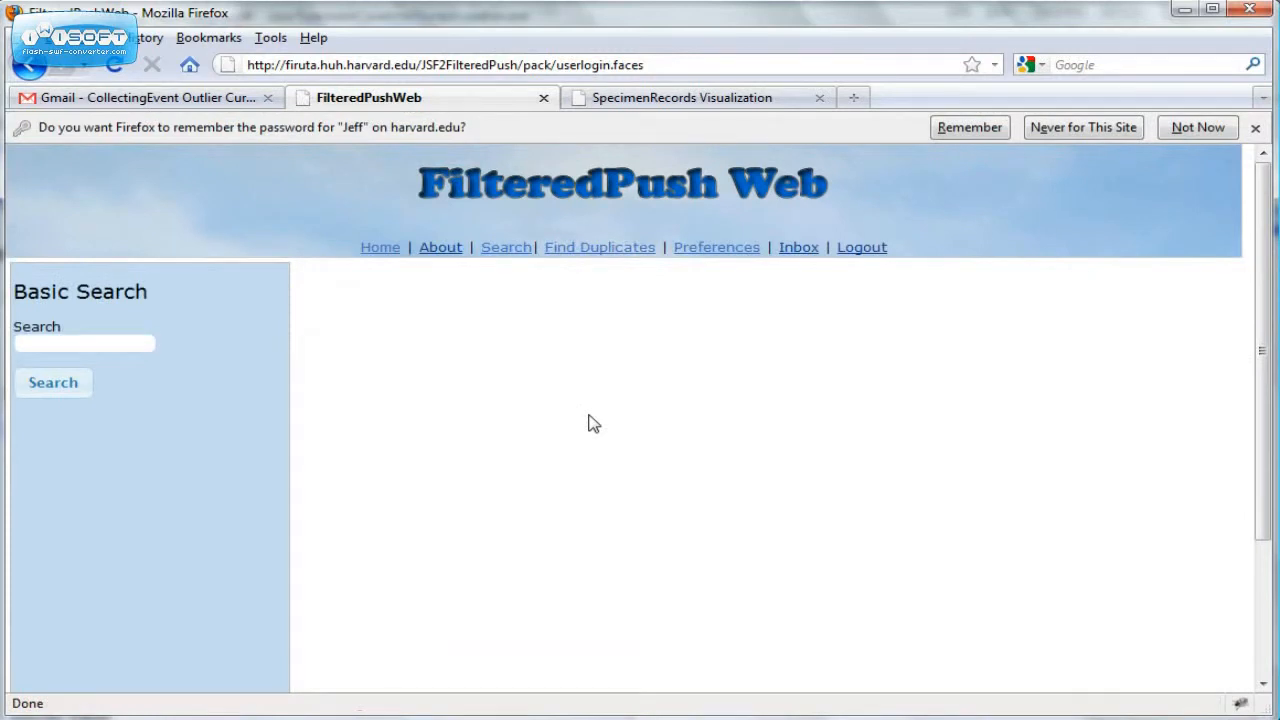
Review the account's preferences, and examine the interest and institution of the first annotation in the inbox.
click(733, 250)
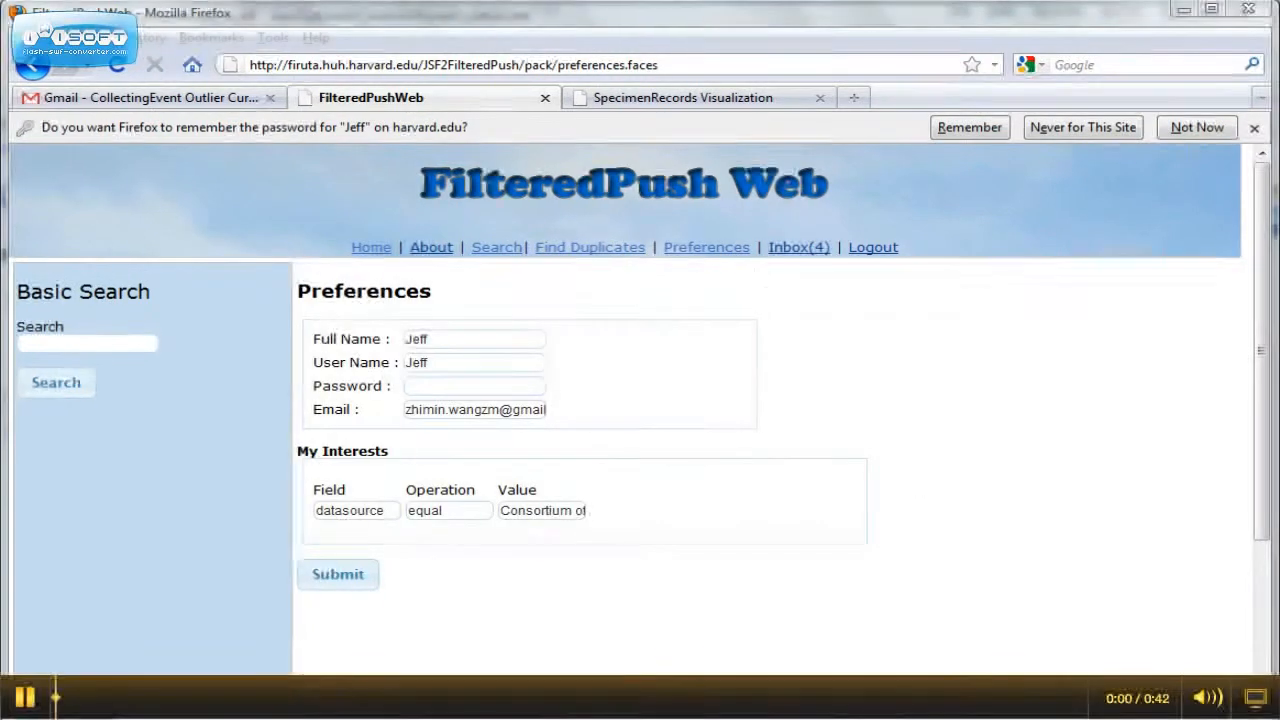
click(815, 250)
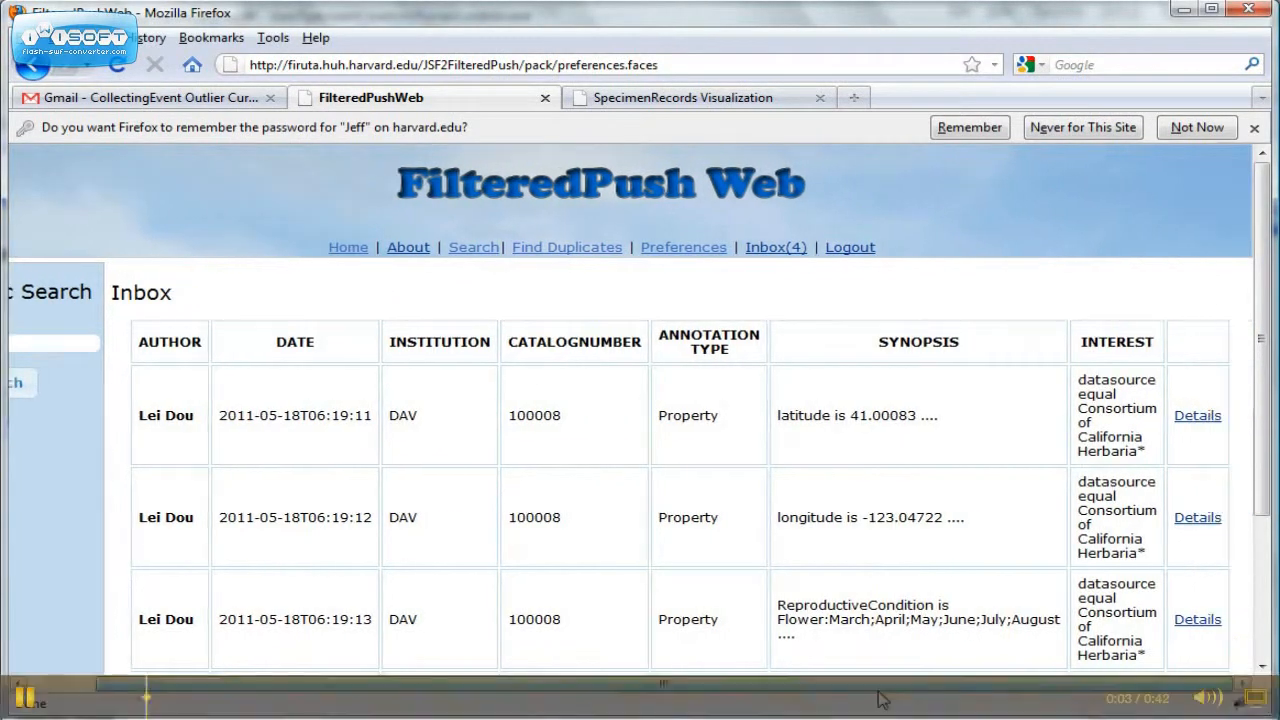
drag(1264, 440, 1268, 549)
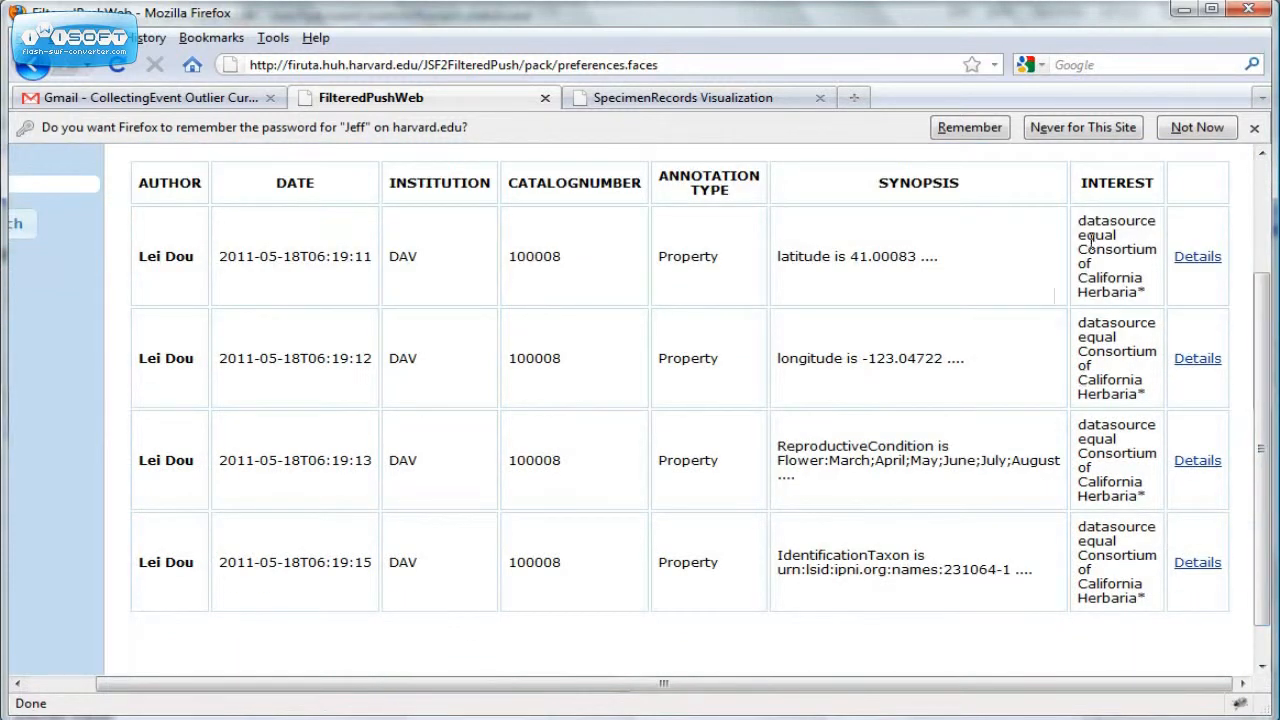
drag(1080, 220, 1150, 315)
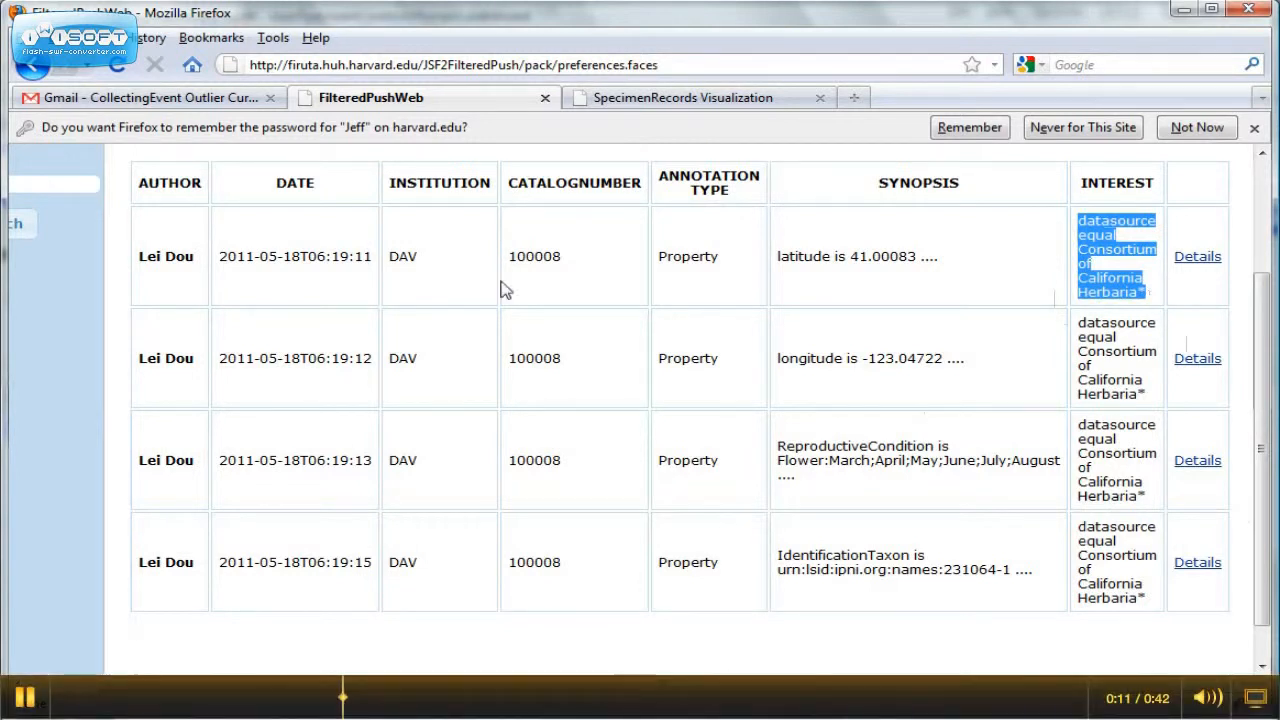
double_click(400, 257)
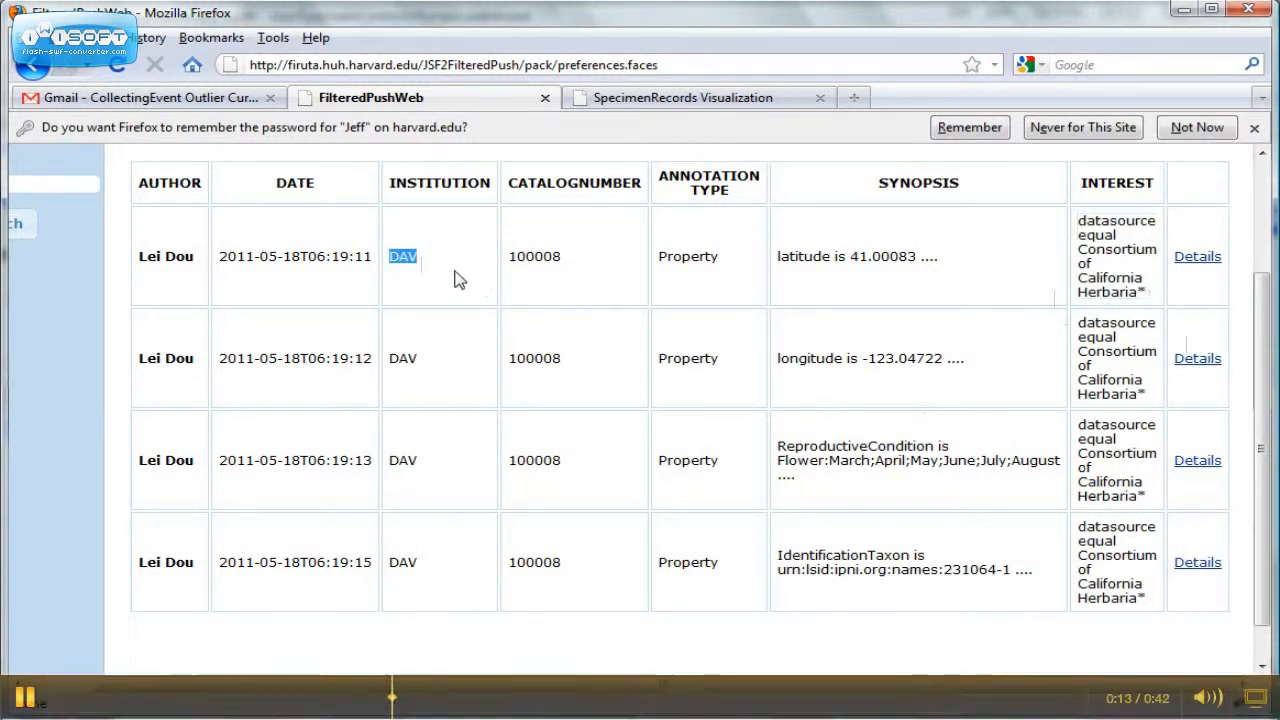
click(463, 282)
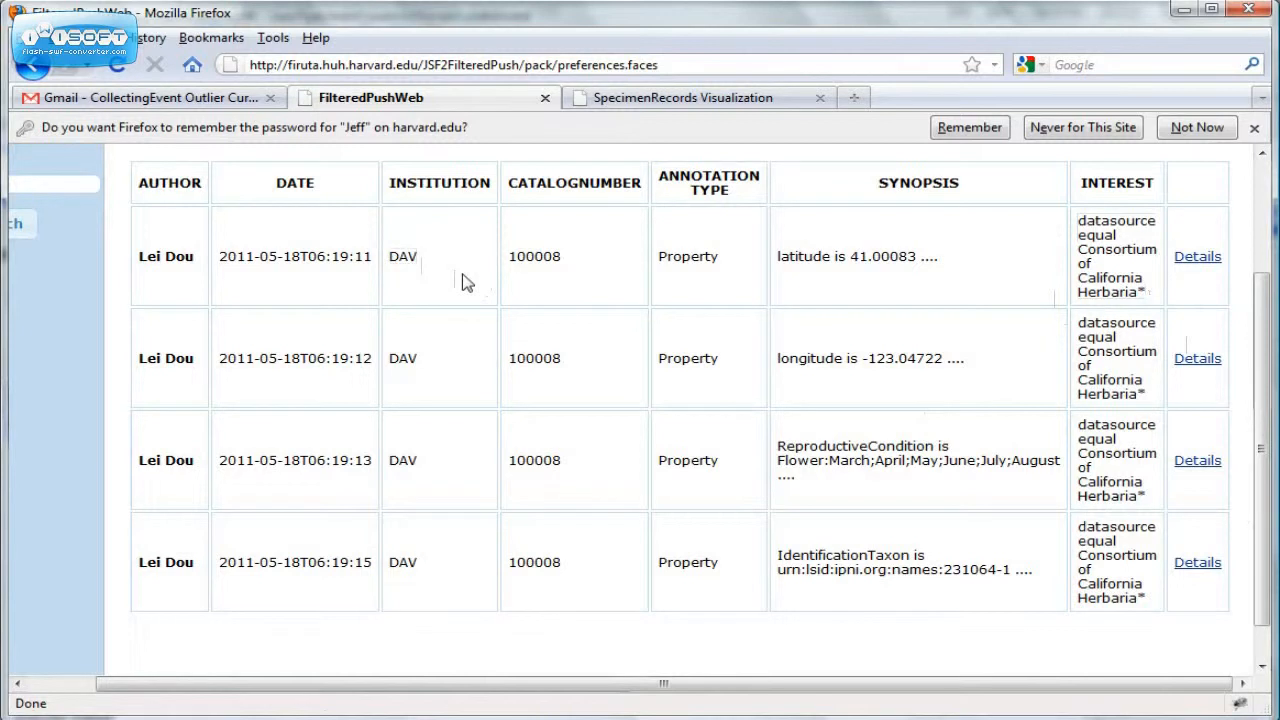
Open the details of the inbox's latitude annotation and examine the duplicates of its specimen record.
click(1197, 257)
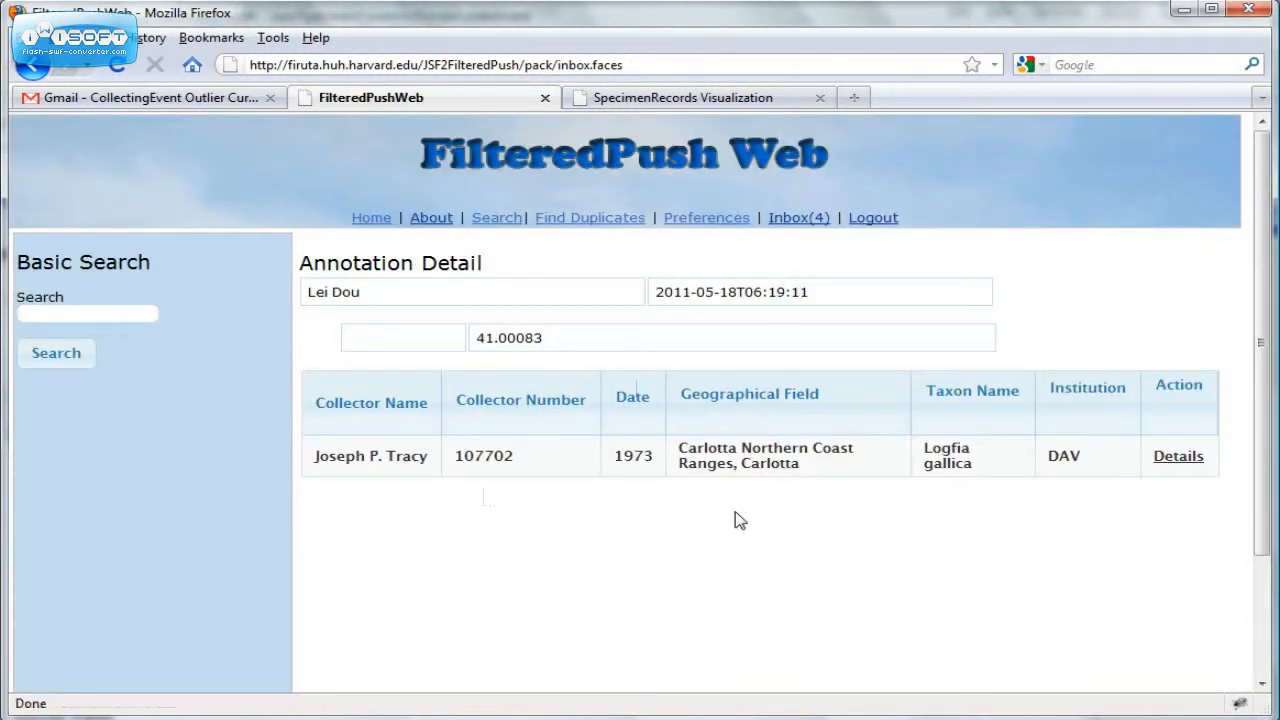
click(1175, 462)
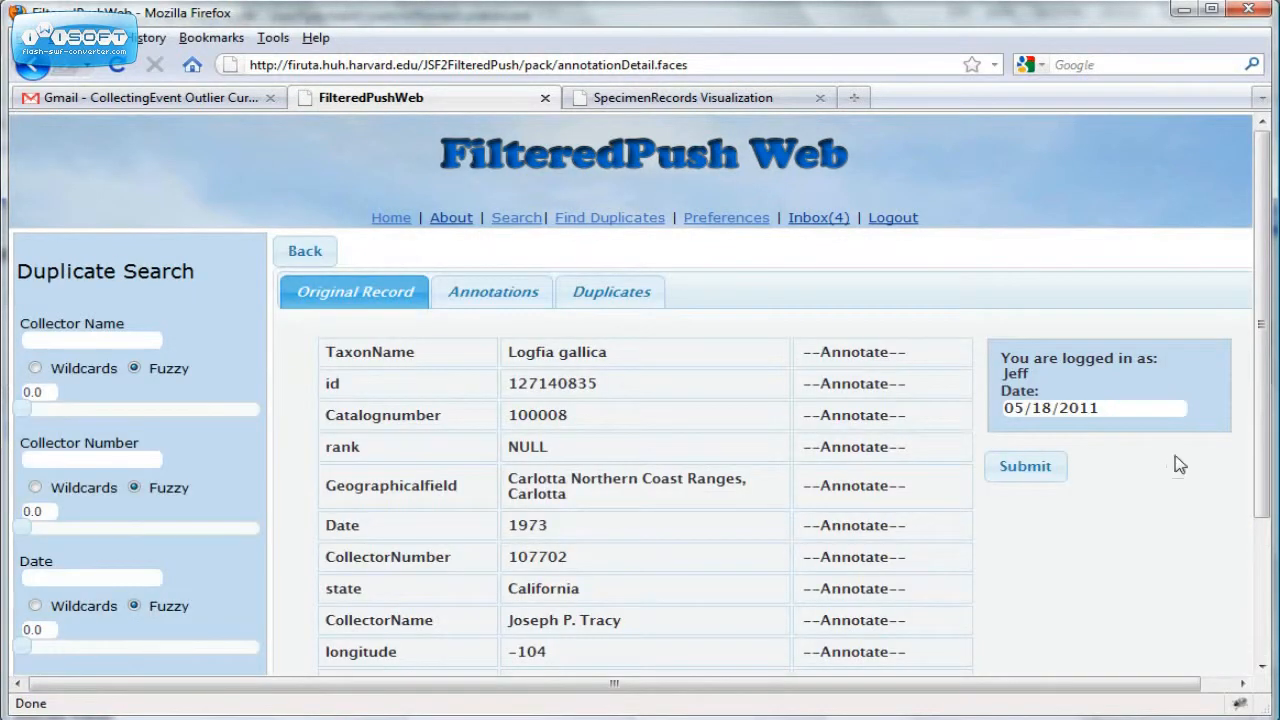
click(633, 292)
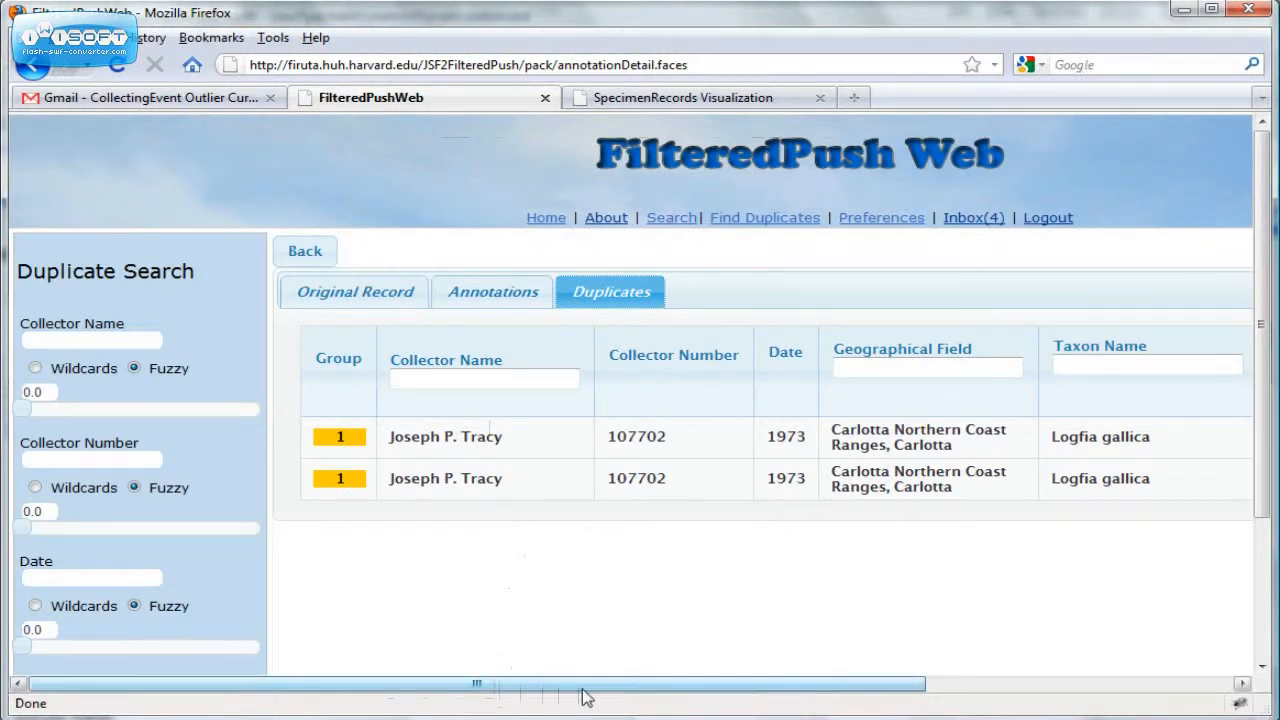
drag(560, 688, 758, 699)
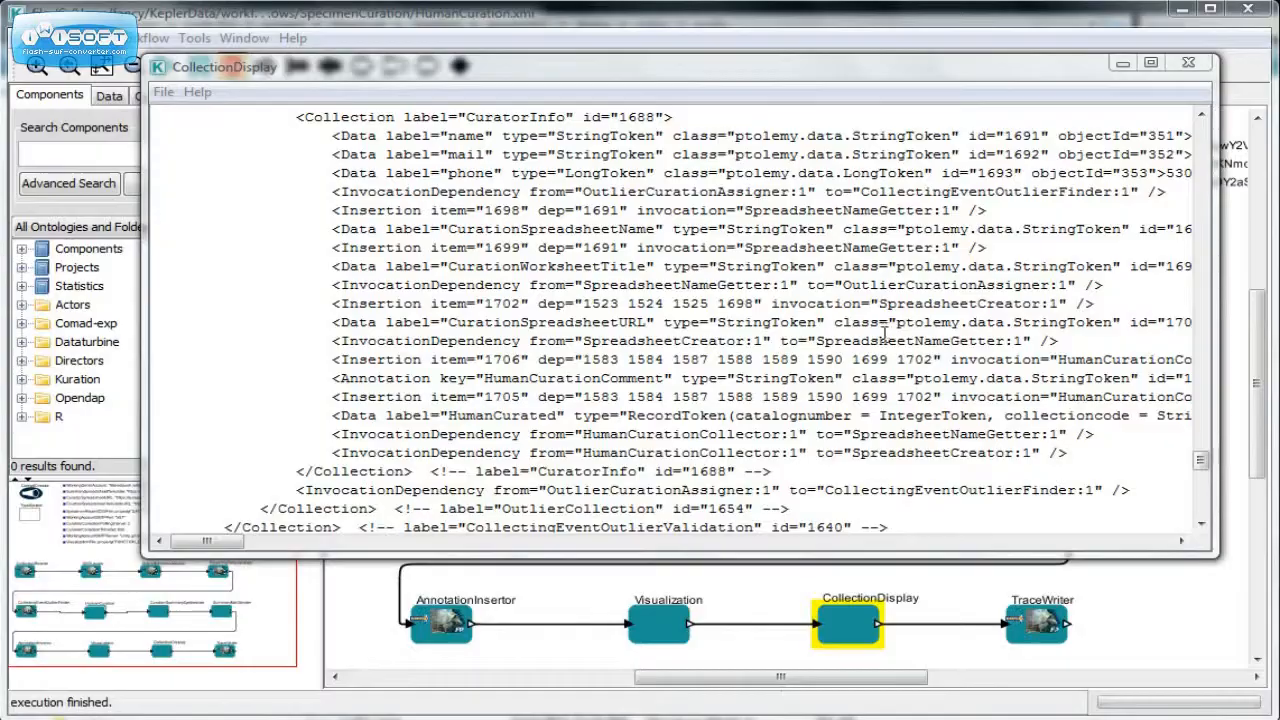
Switch to Kepler's HumanCuration workflow and select the TraceWriter actor.
click(1012, 646)
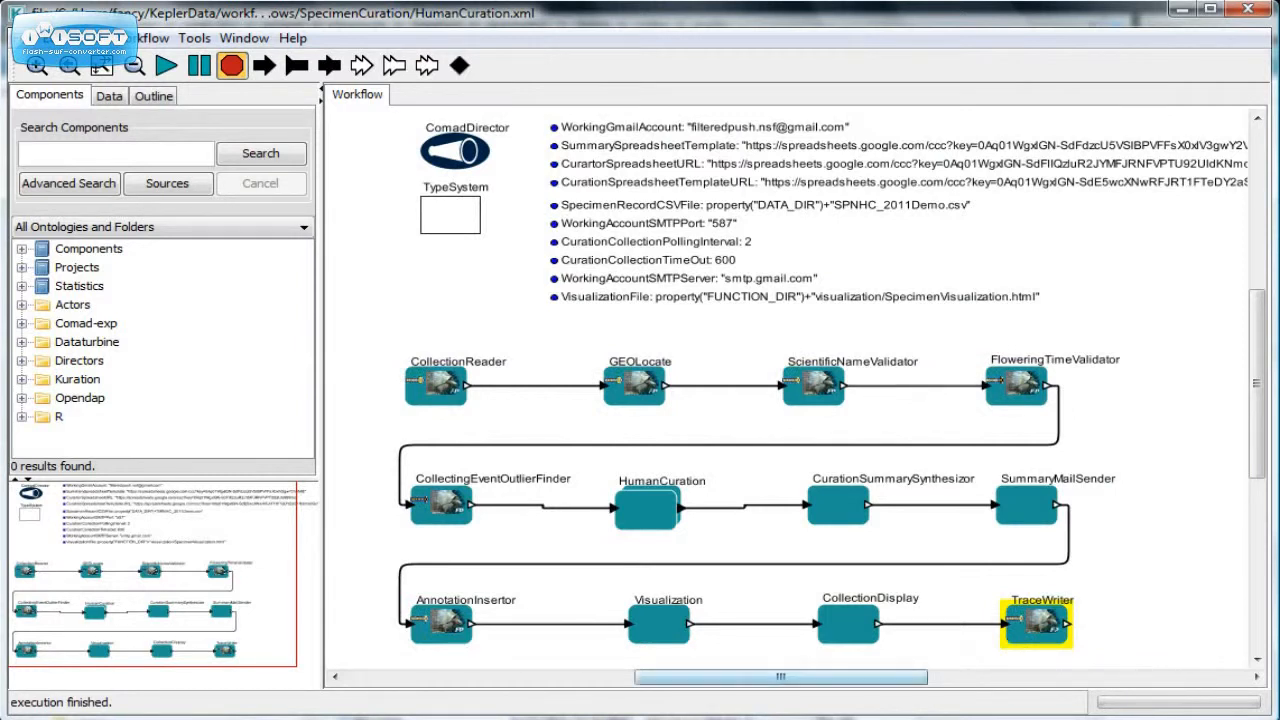
In the Provenance Browser's dependency graph, inspect the InjectedAnnotation data tokens 1041, 1044 and 1043 produced by CurationSummarySynthesizor.
scroll(871, 420, up, 10)
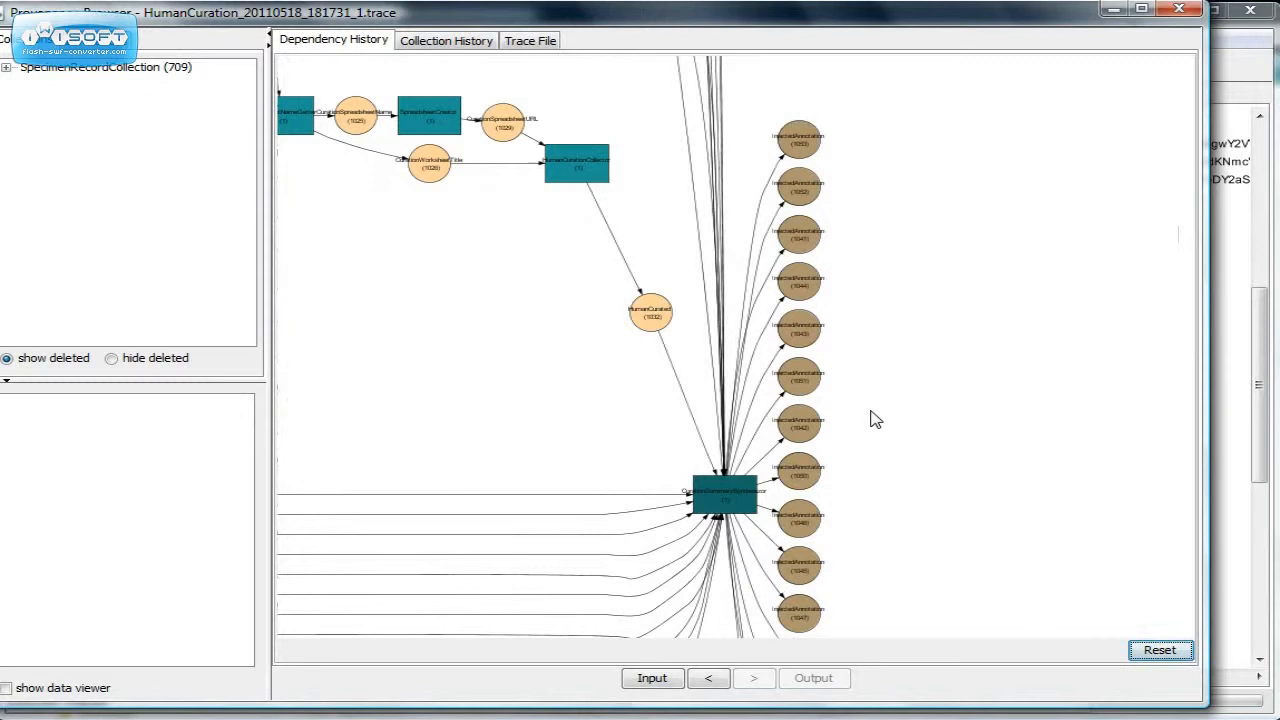
scroll(871, 420, up, 2)
click(785, 192)
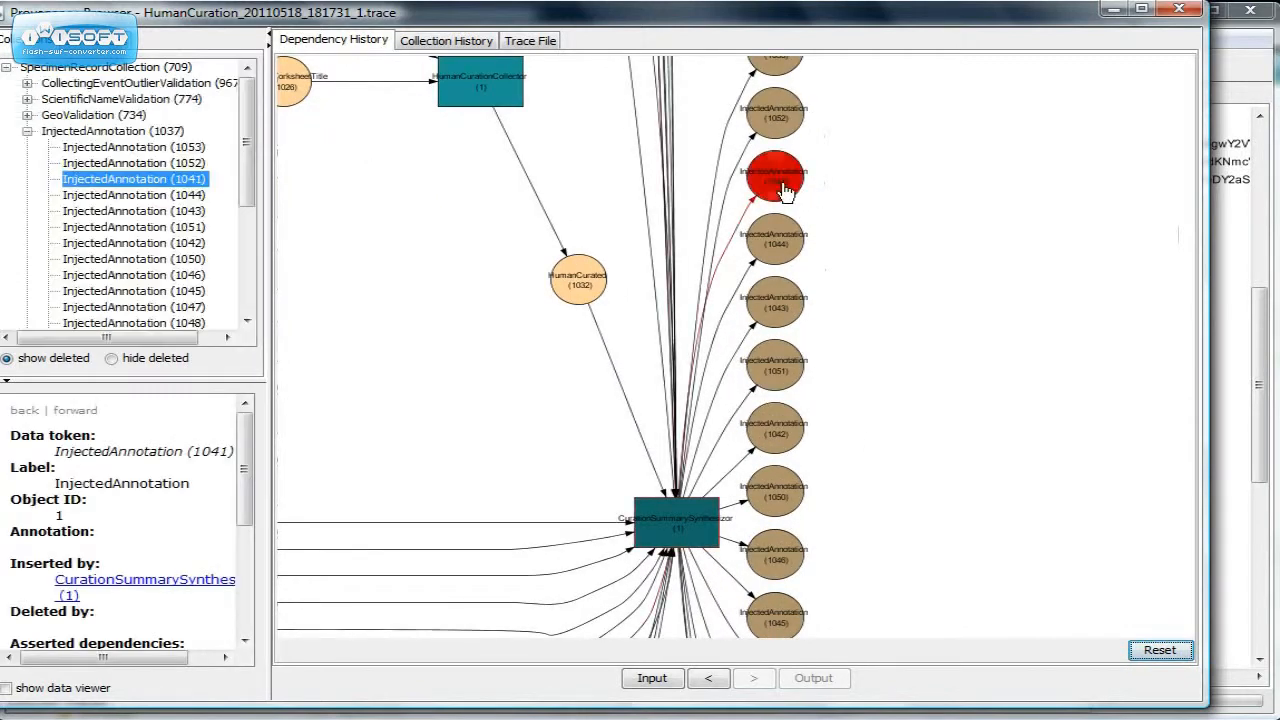
click(781, 256)
click(782, 315)
Trace the curation data back through the HumanCurated, CurationSpreadsheetURL and CurationSpreadsheetName tokens, and reset the dependency graph view.
drag(994, 321, 1187, 360)
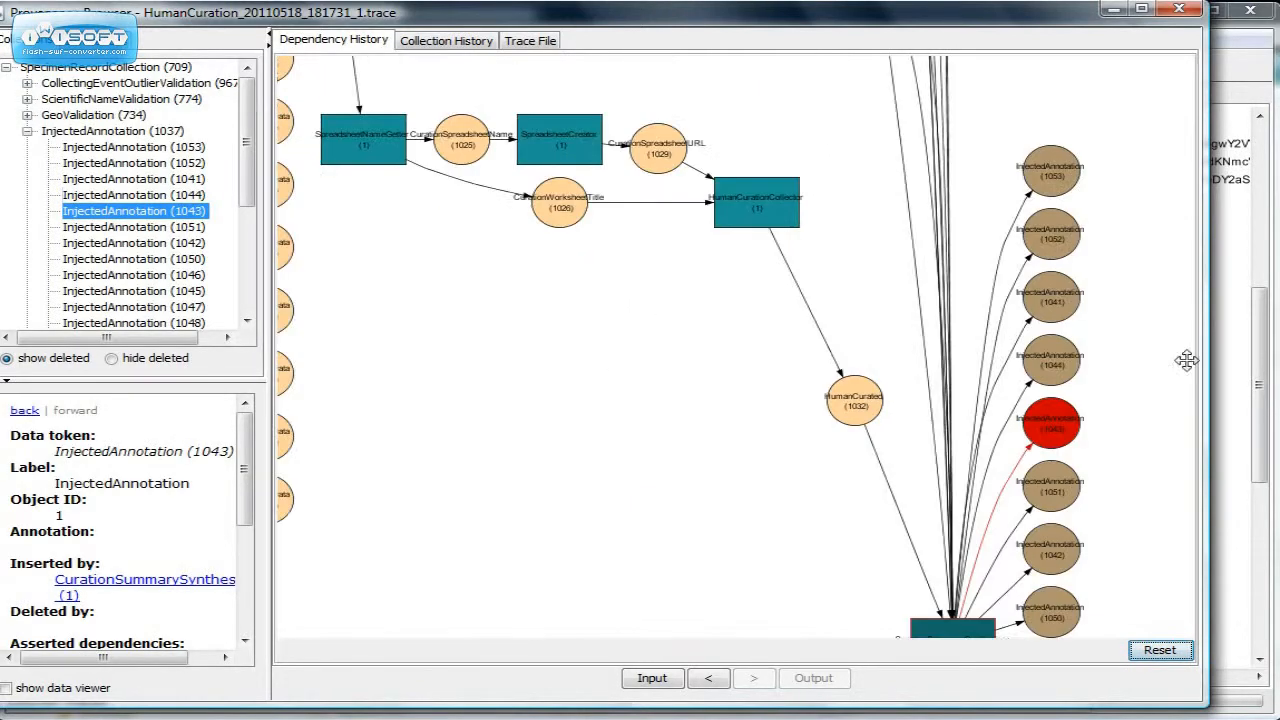
click(843, 403)
click(651, 162)
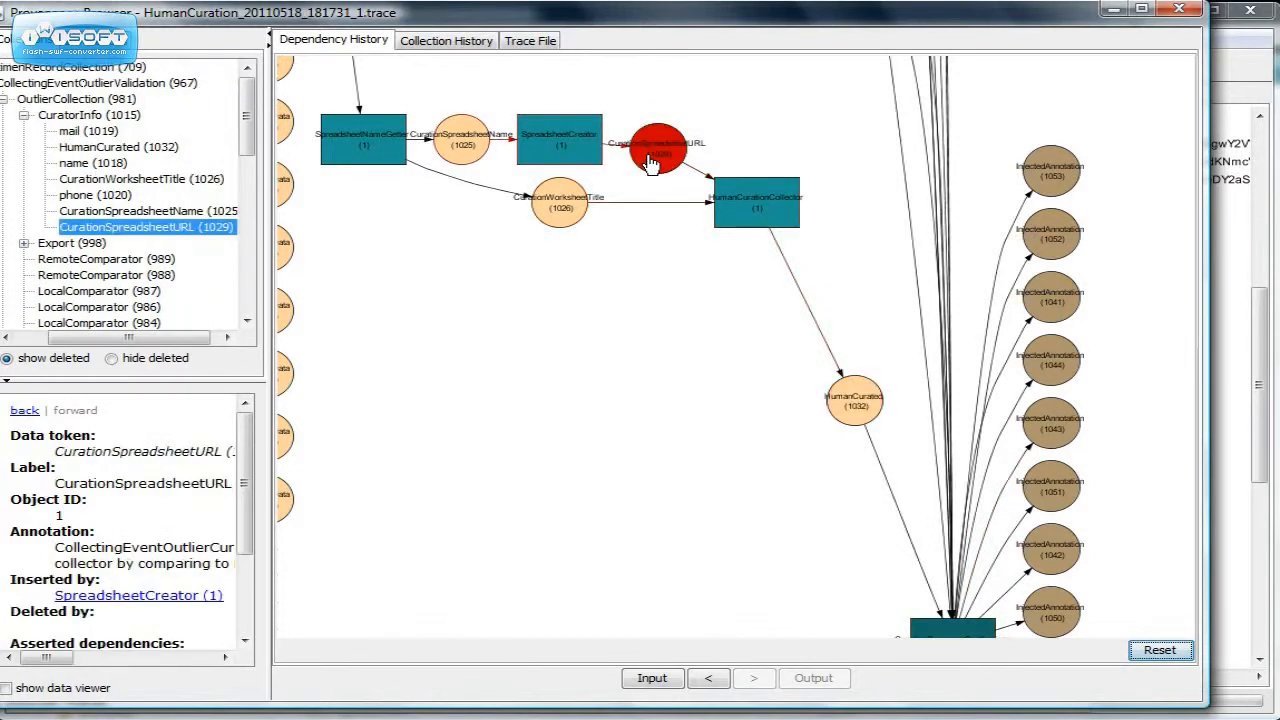
click(478, 152)
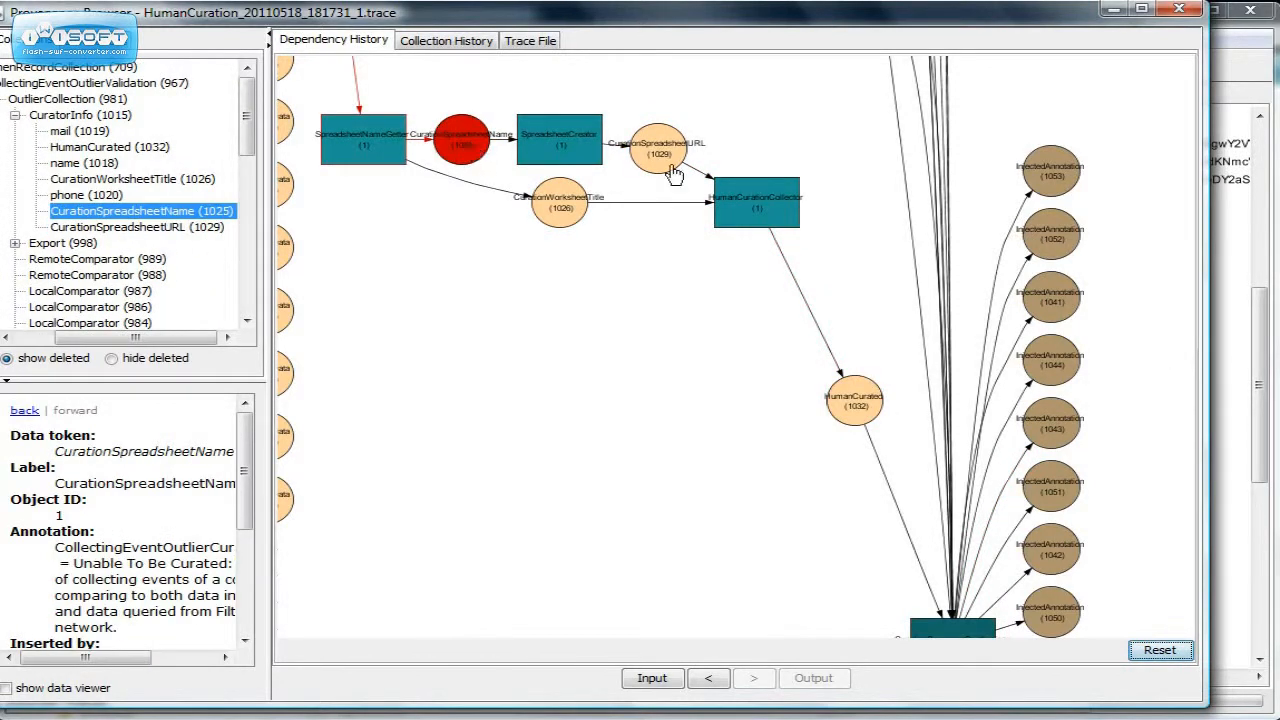
click(1155, 650)
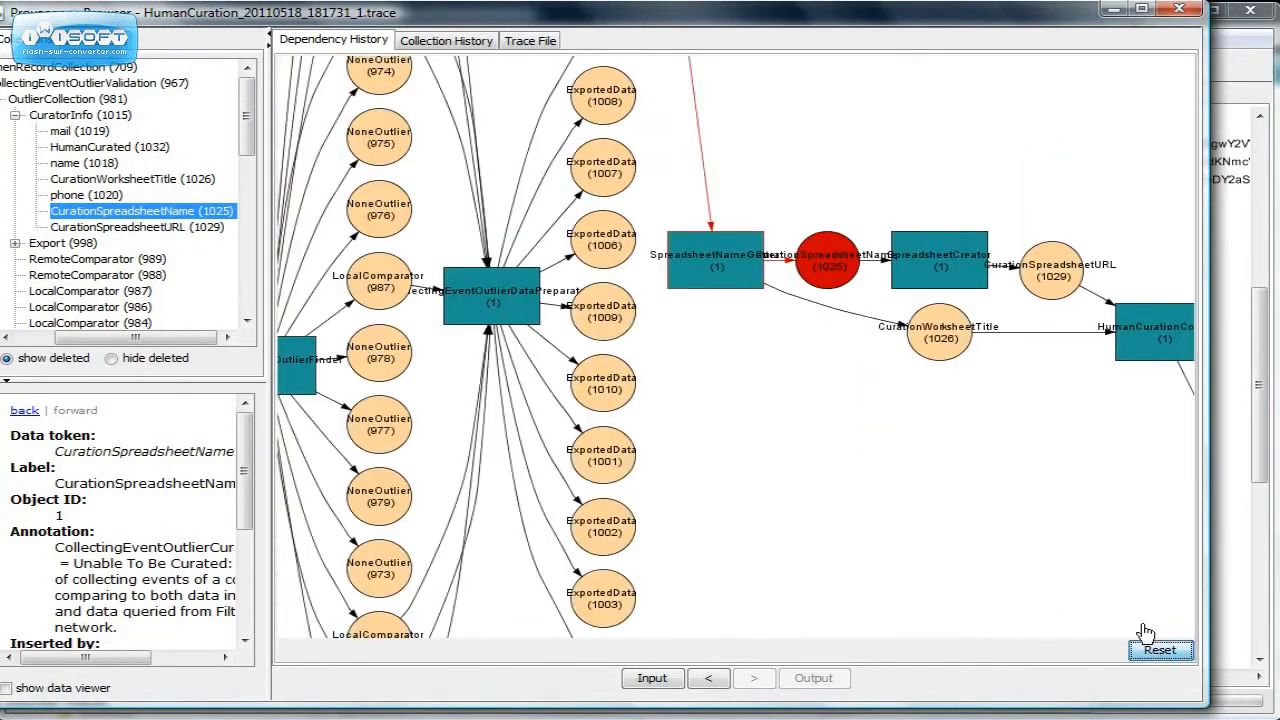